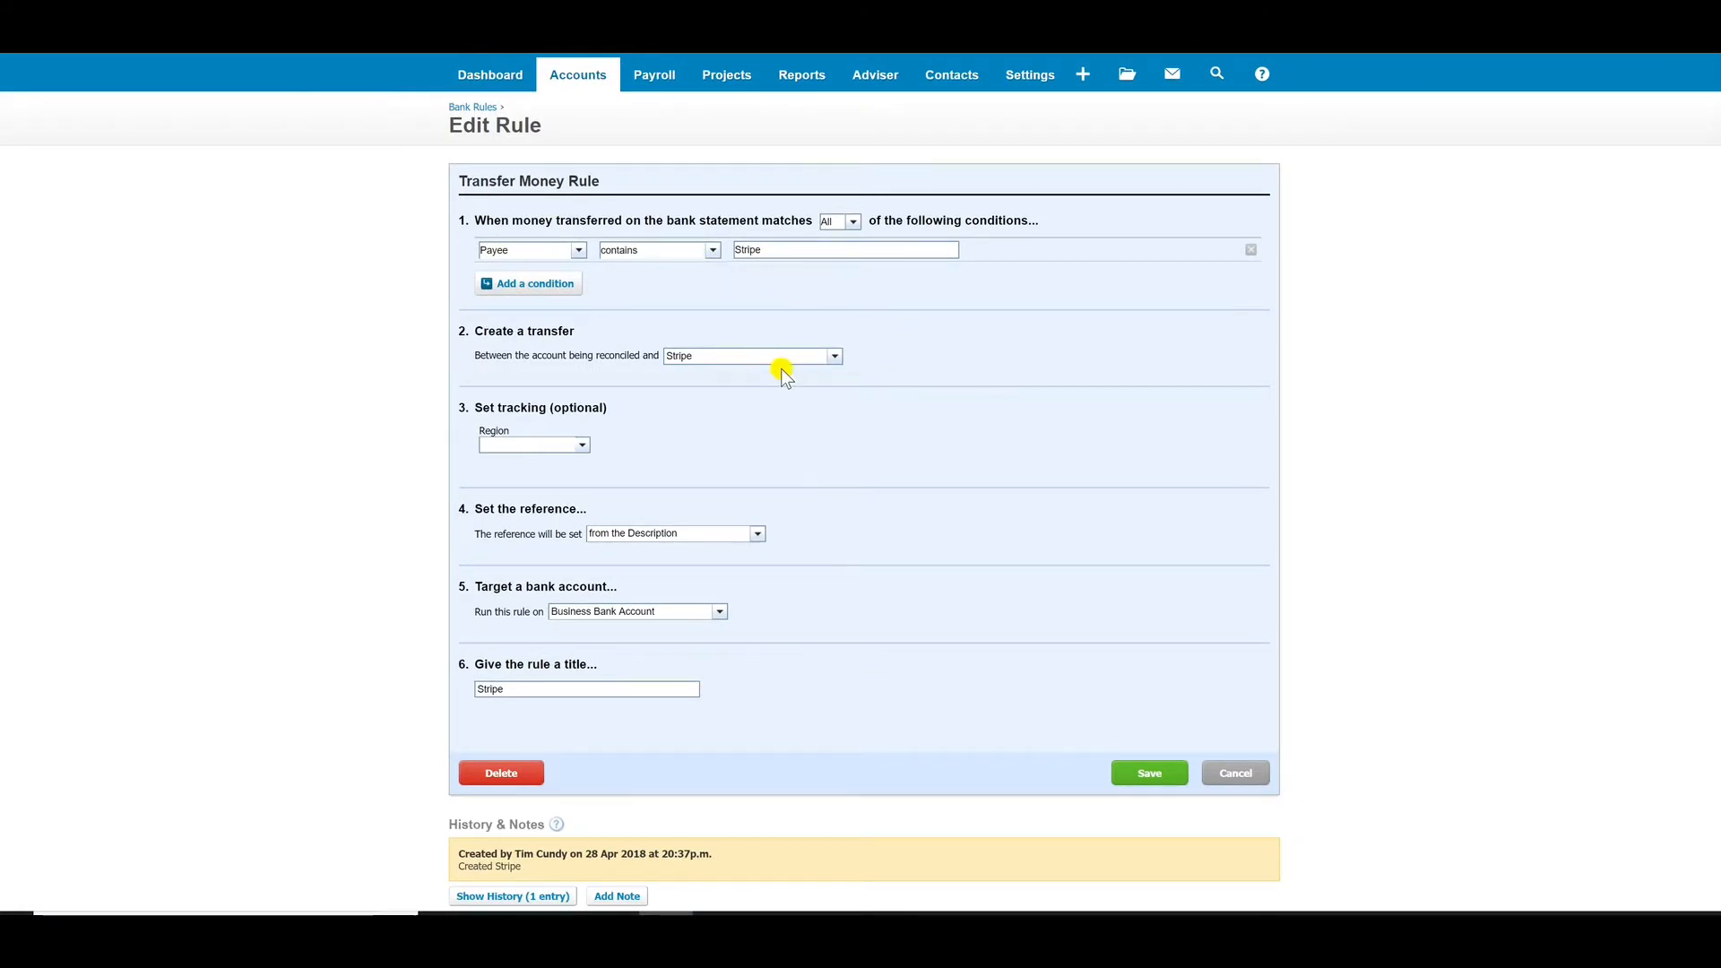
- Leave the Stripe transfer rule without saving and open the Business Bank Account's items for reconciliation
left_click(1234, 773)
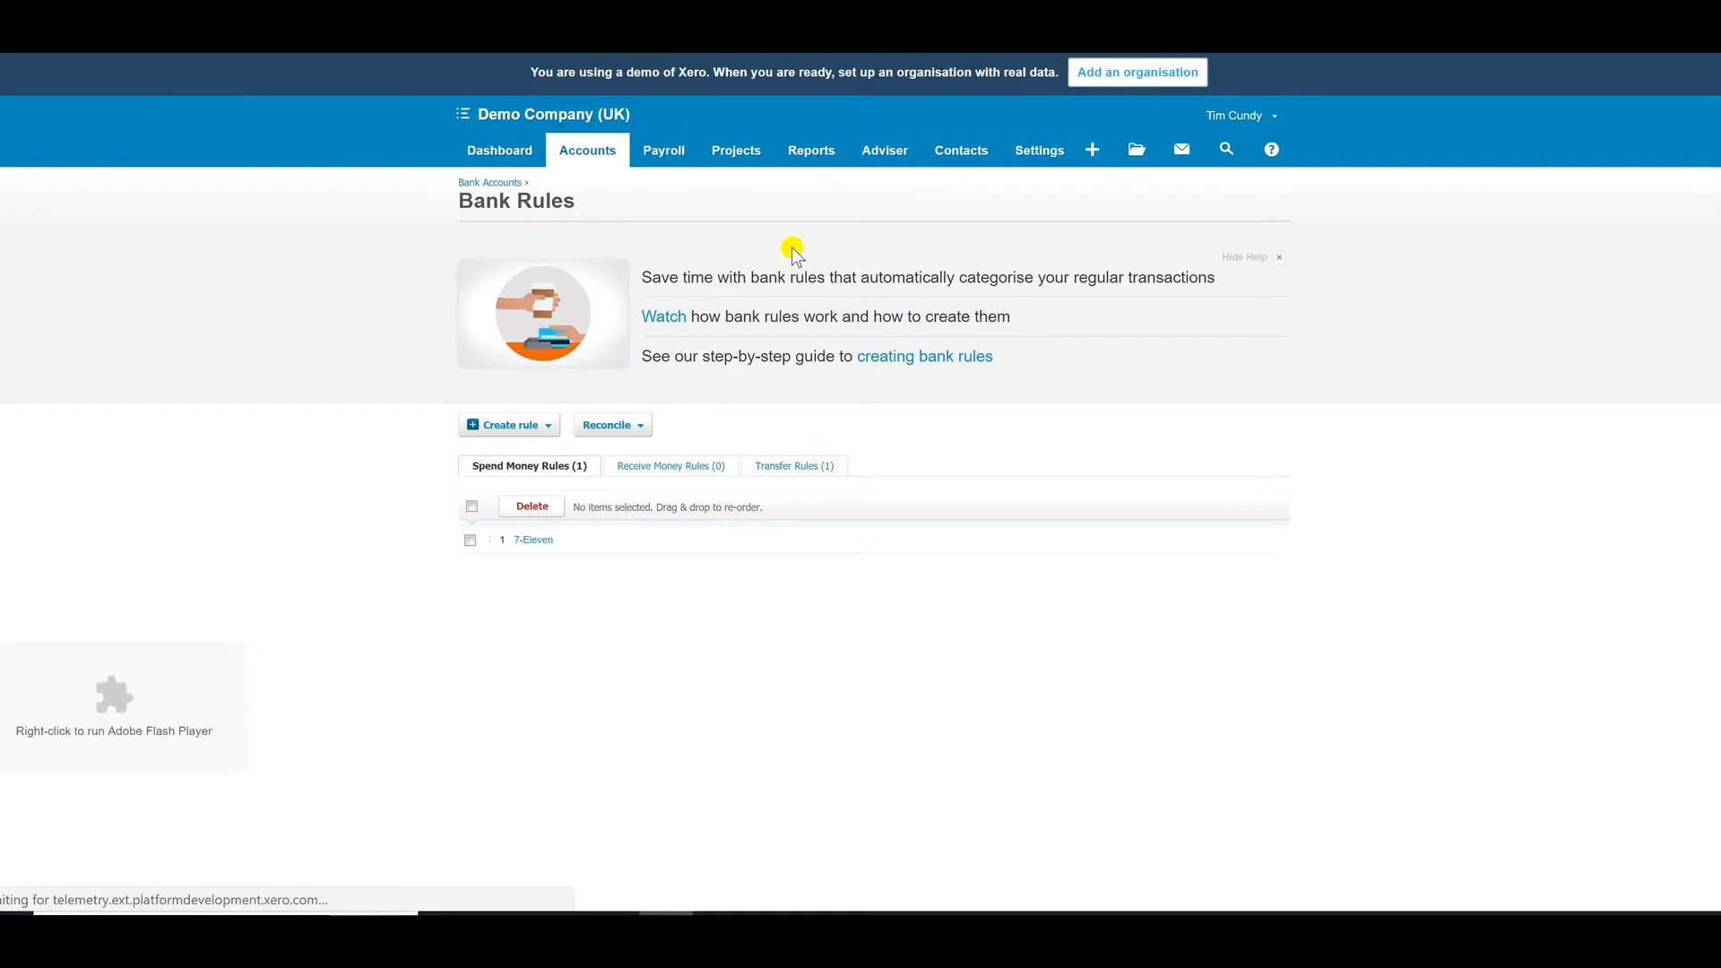
left_click(578, 153)
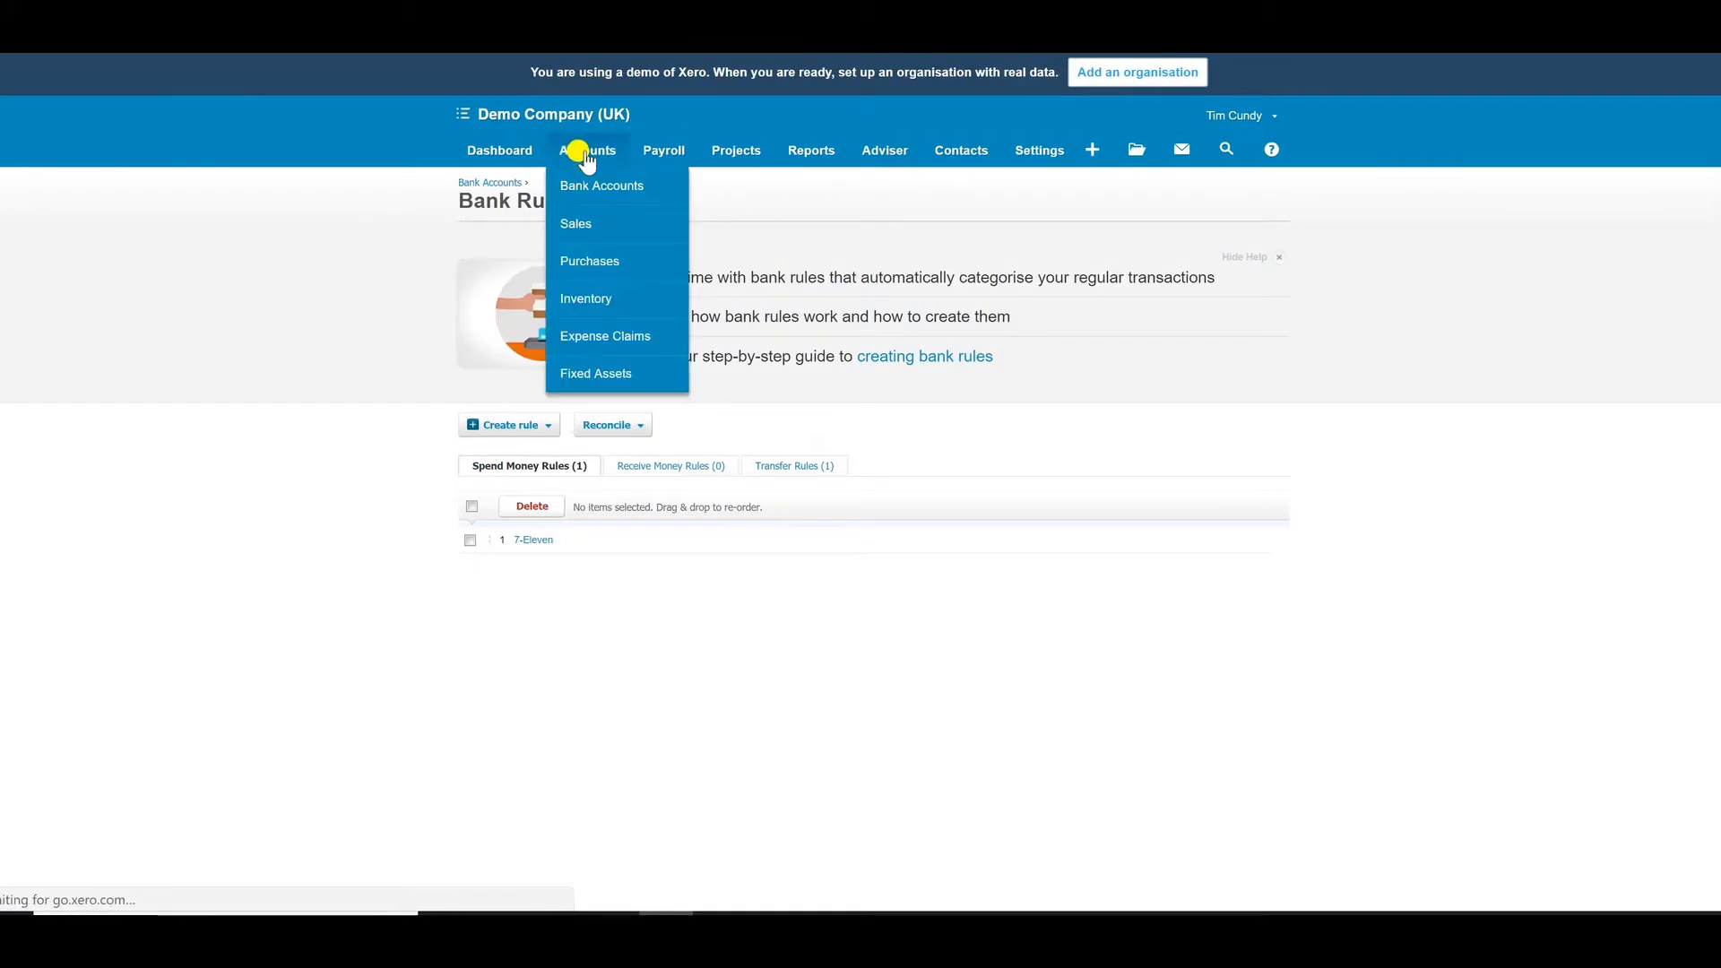
left_click(580, 192)
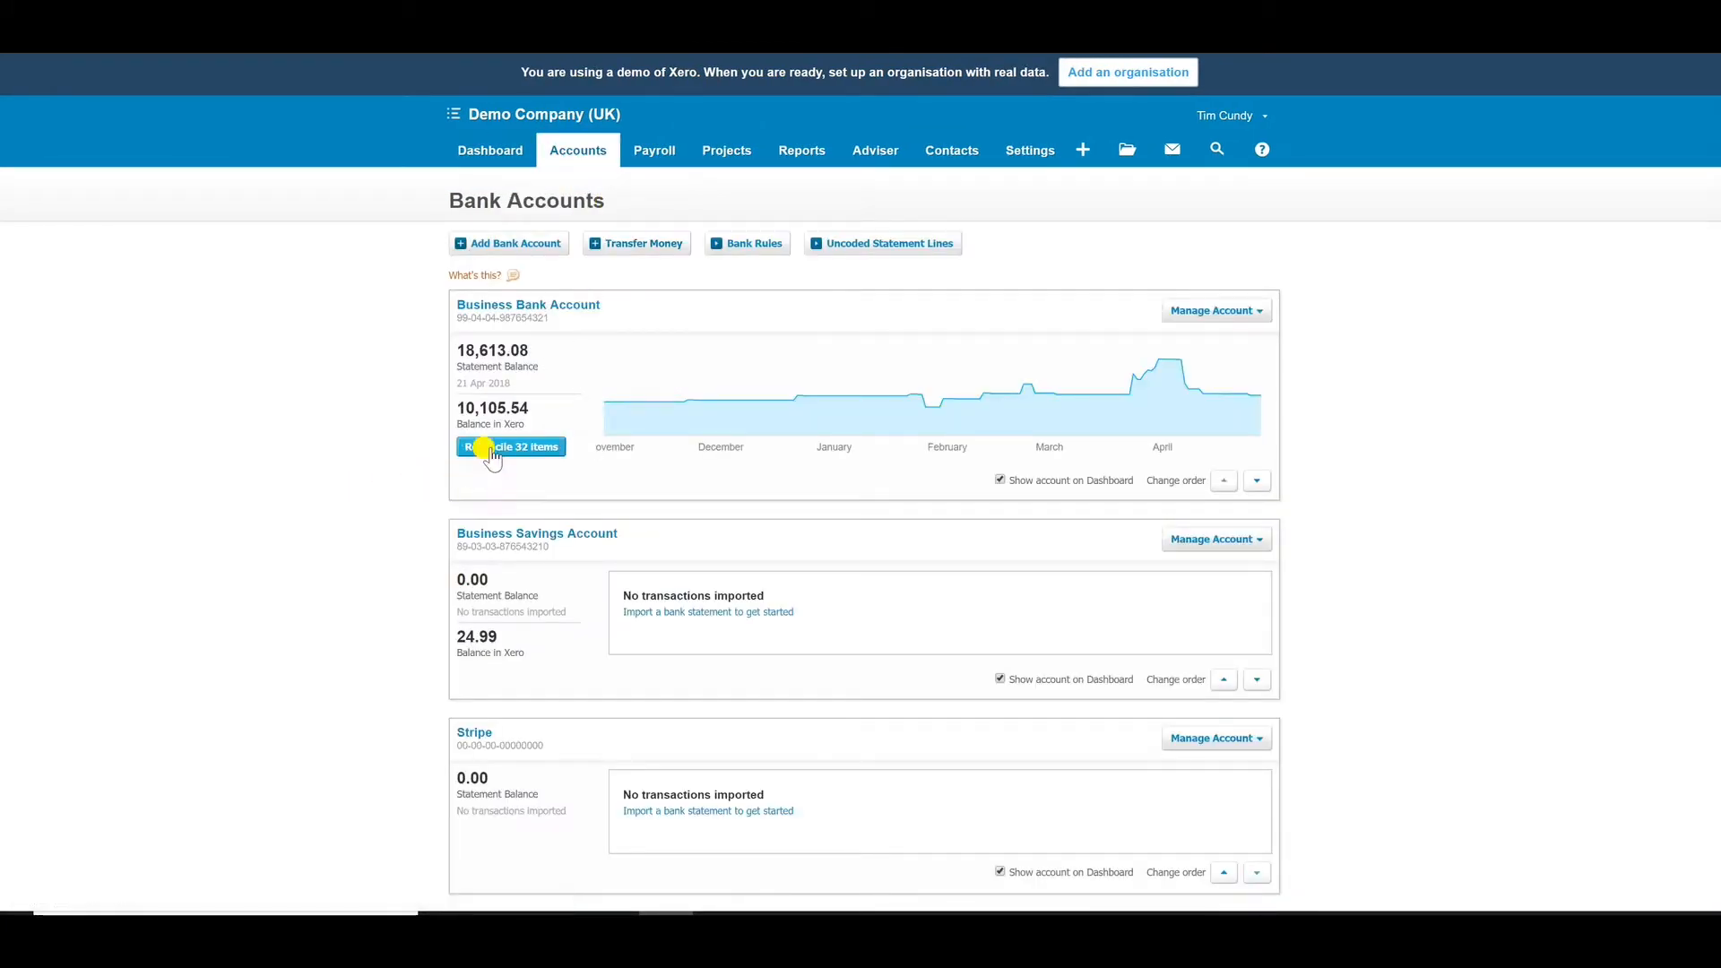
left_click(496, 450)
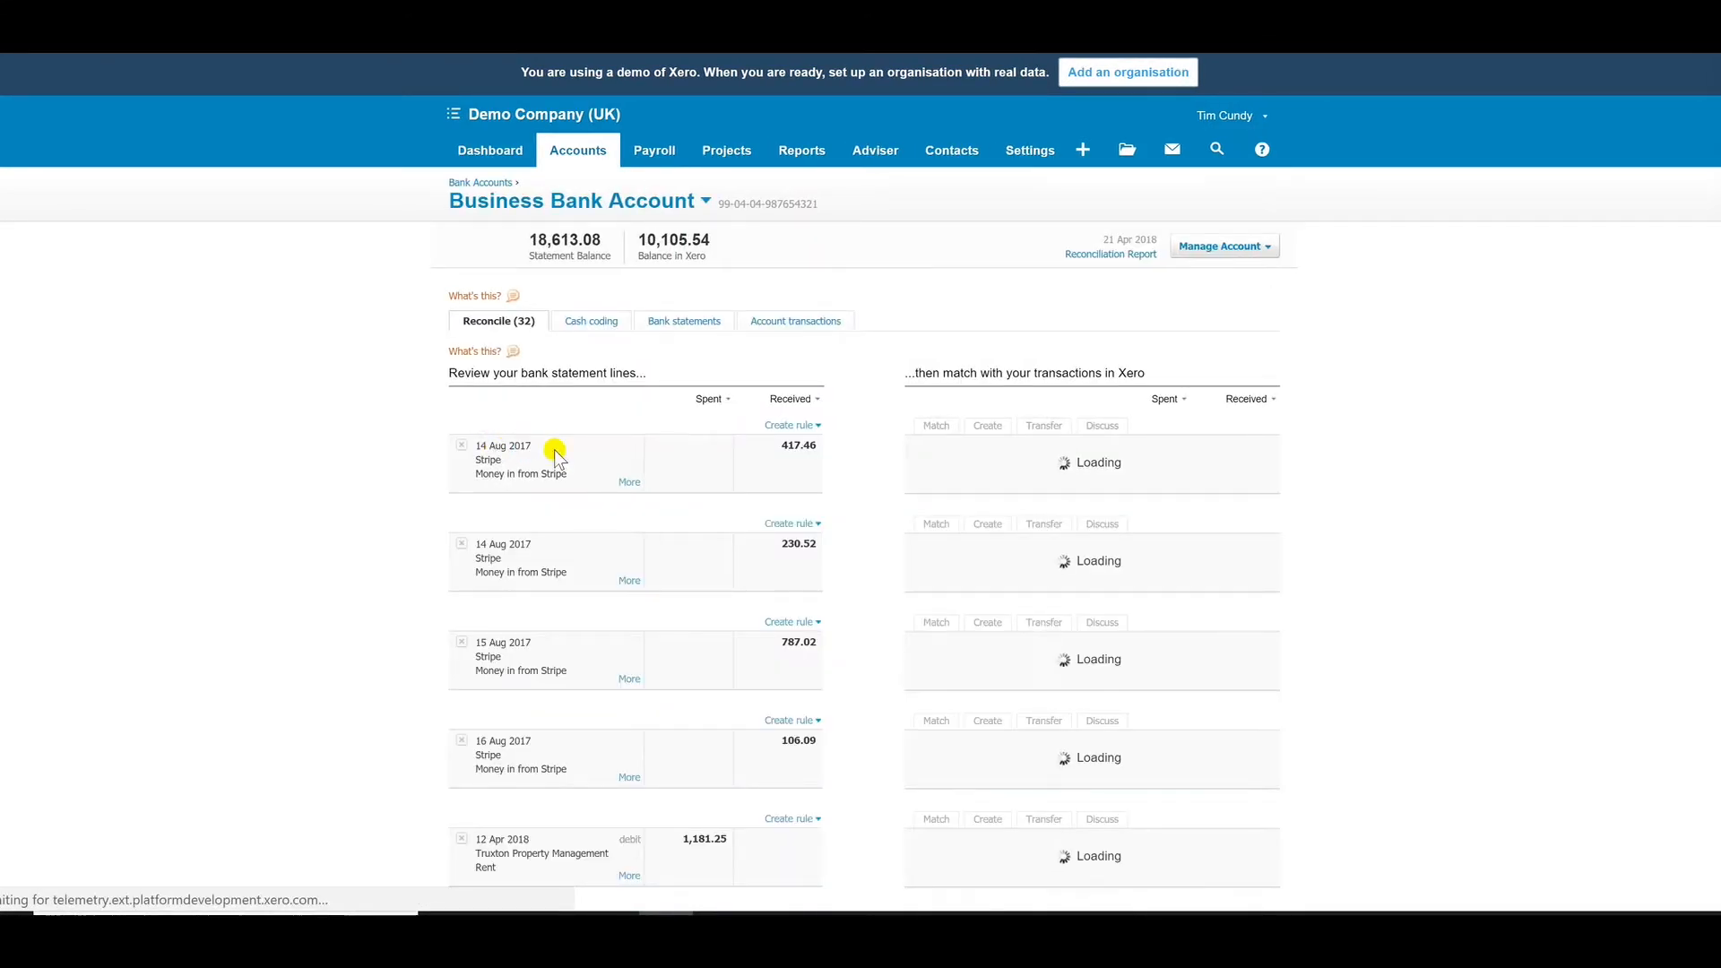
- Reconcile the four Stripe receipts dated 14 to 16 Aug 2017 by accepting the suggested Stripe transfer rule for each
scroll(878, 560, "down", 3)
scroll(879, 560, "down", 1)
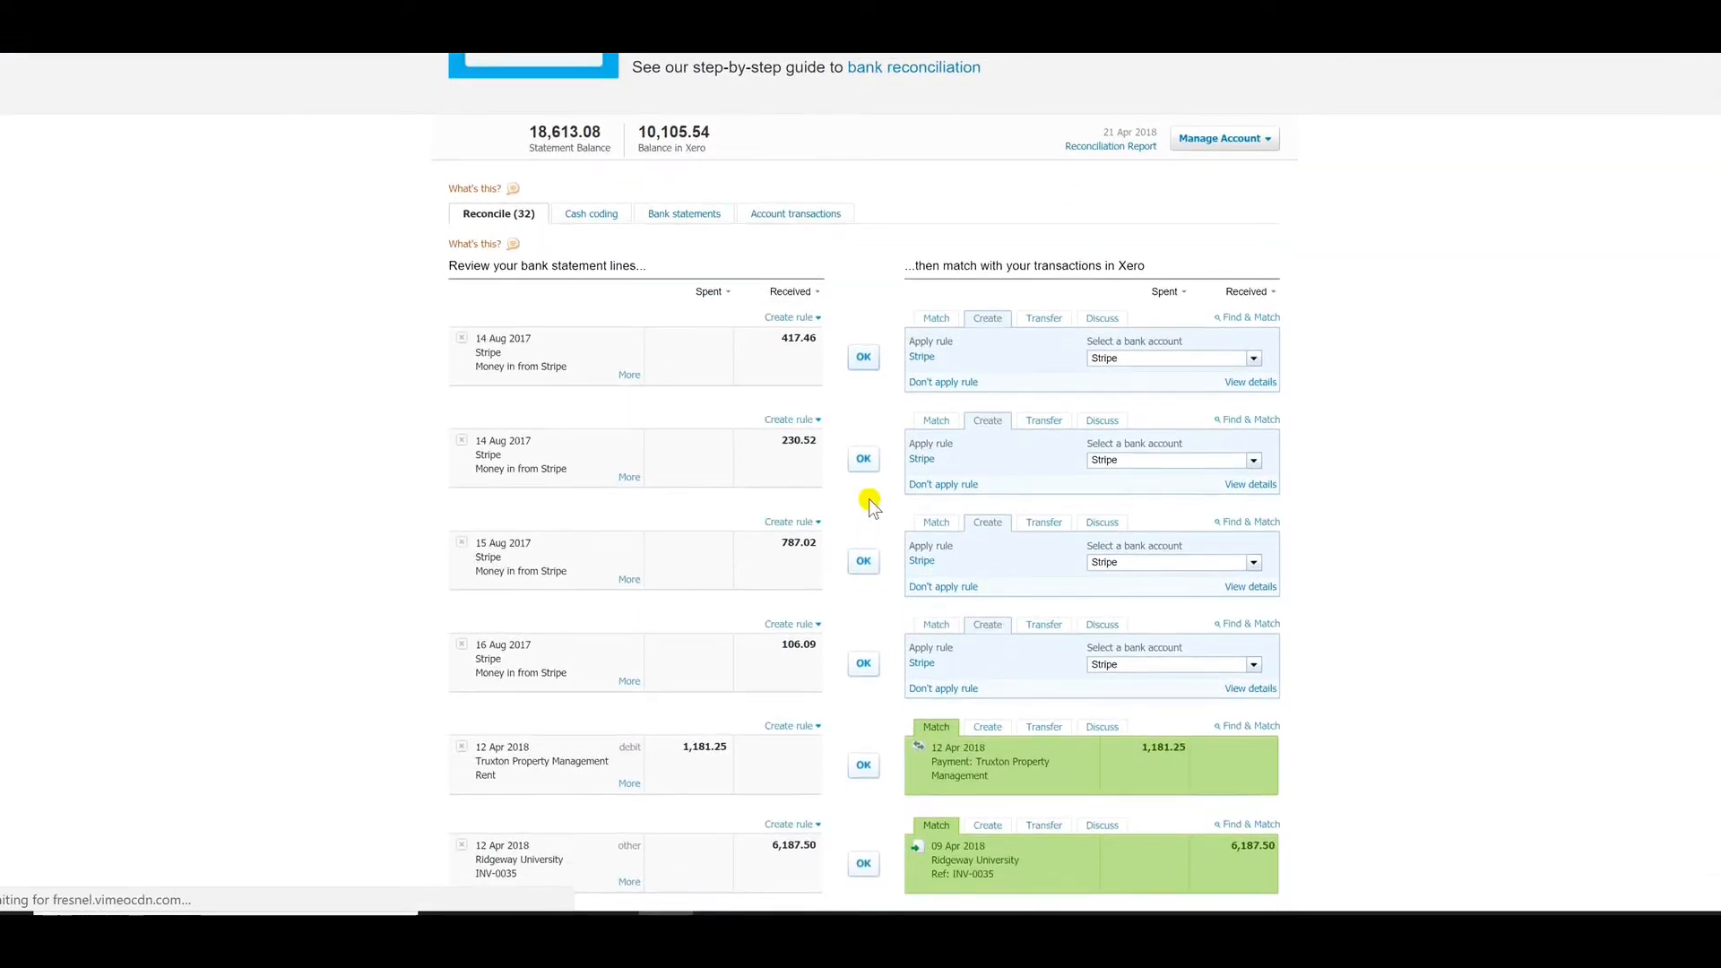
left_click(865, 358)
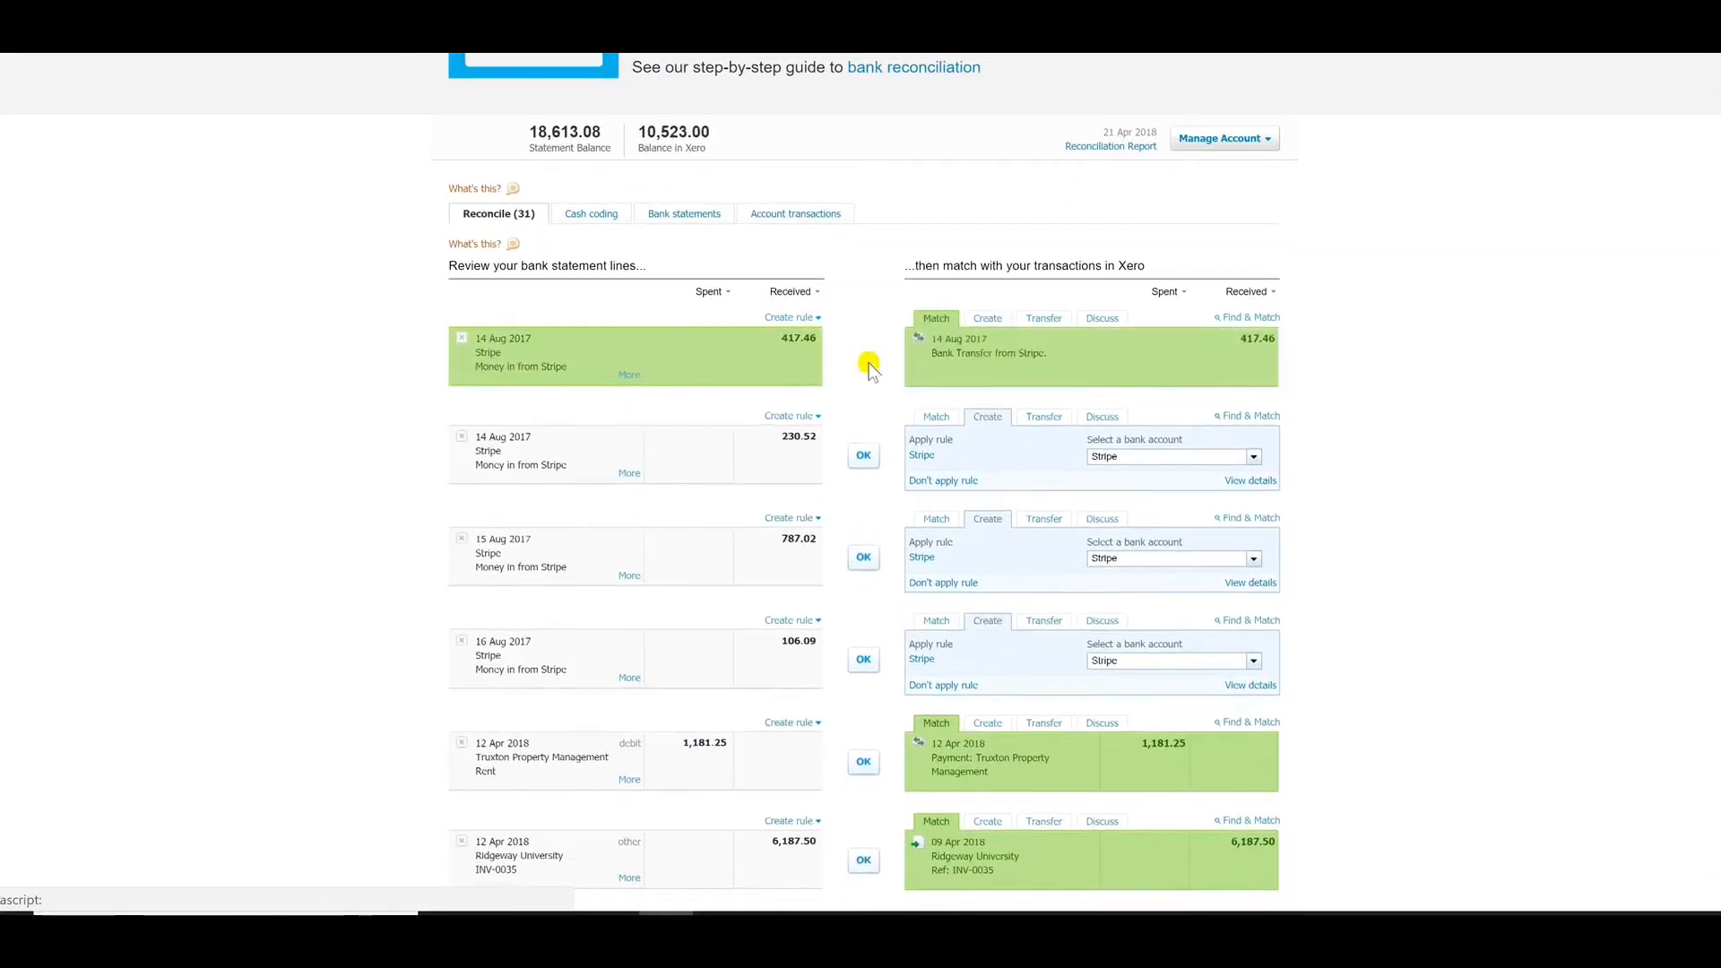
left_click(864, 355)
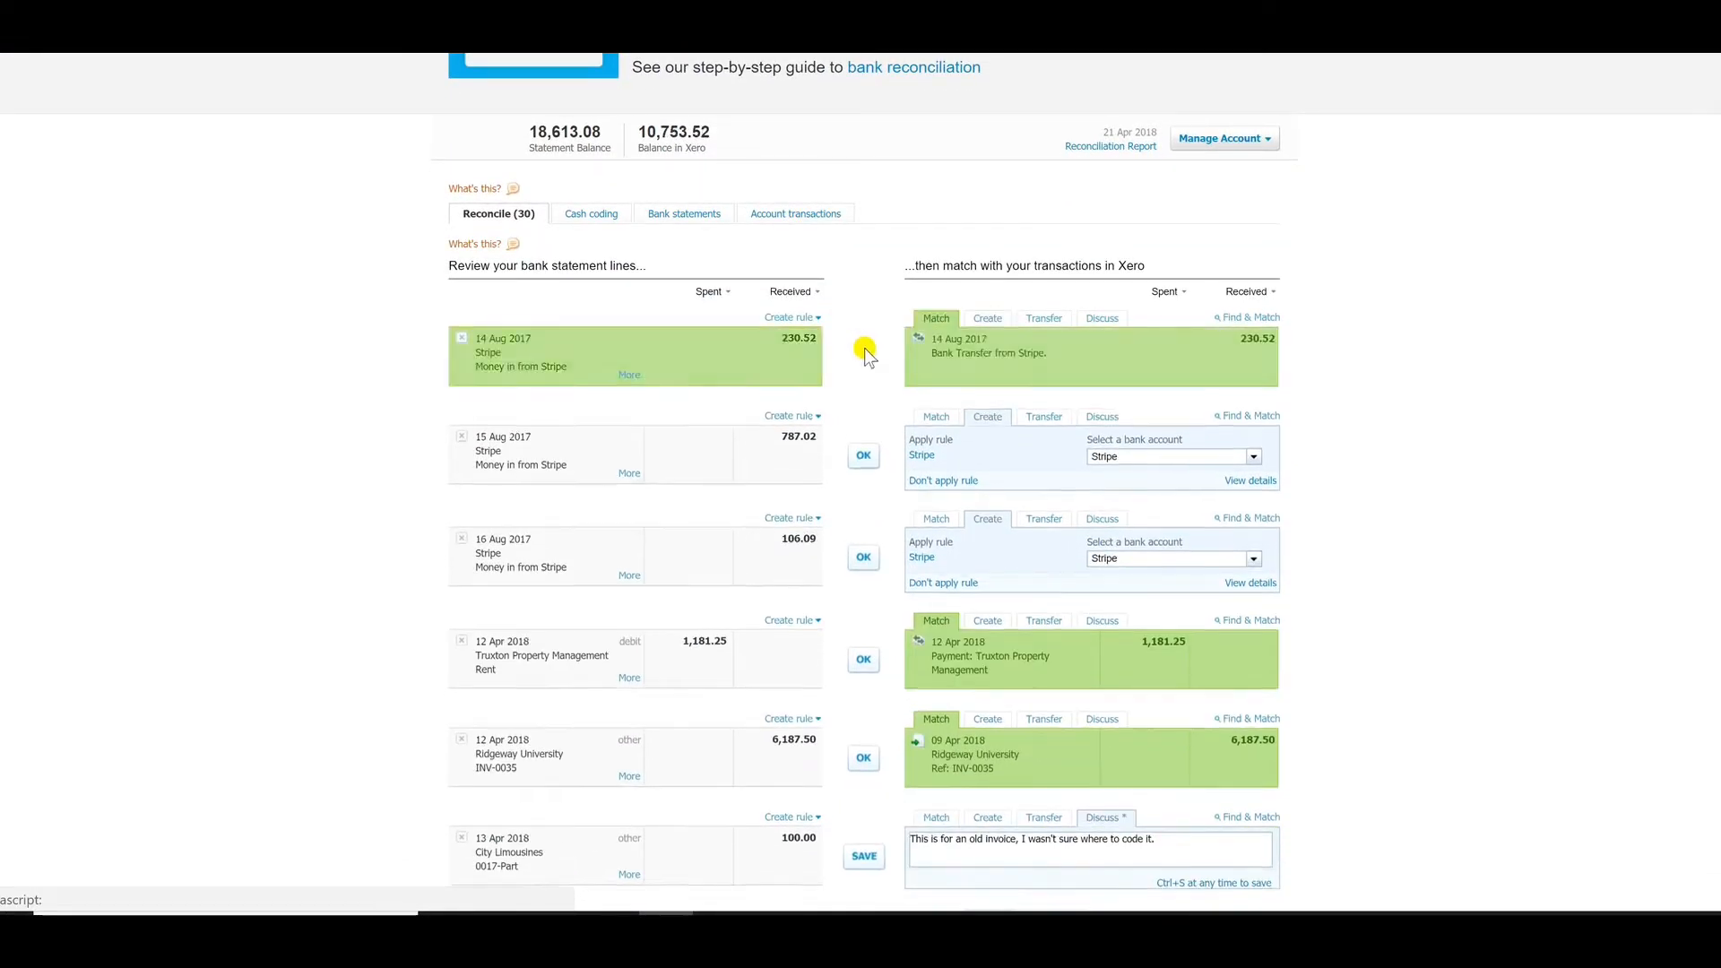
left_click(865, 357)
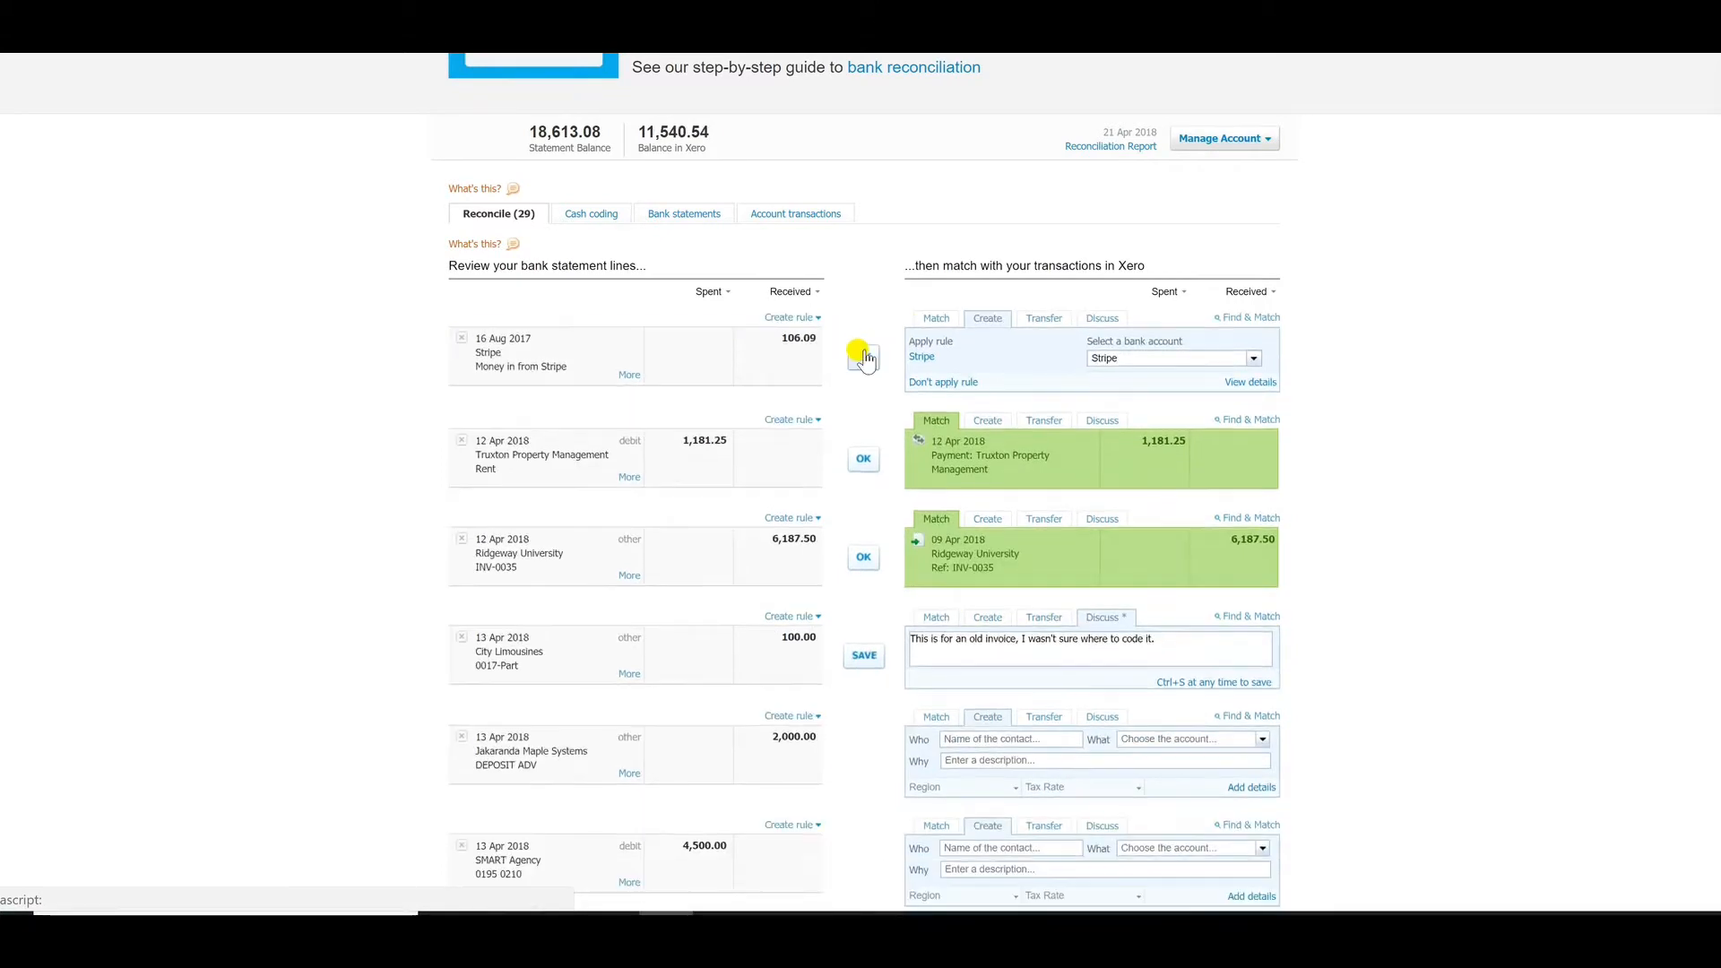
left_click(844, 355)
- Return to the bank accounts overview and open the Stripe account to view its account transactions
scroll(627, 357, "up", 3)
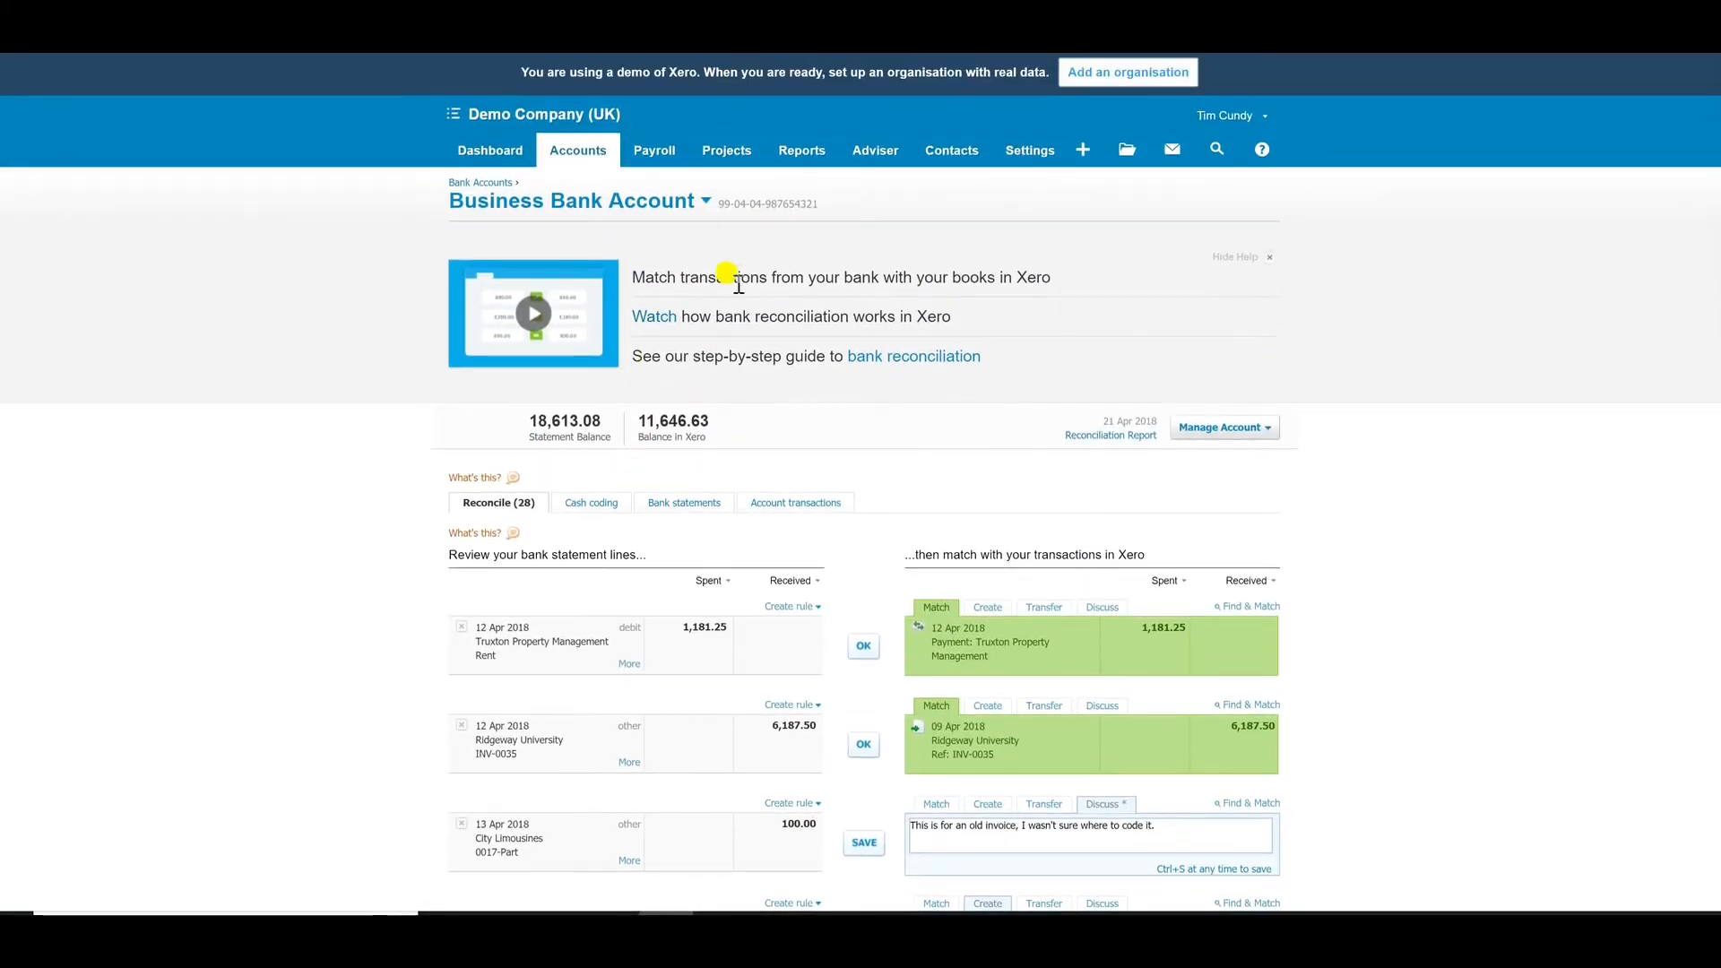
left_click(484, 183)
scroll(593, 606, "down", 1)
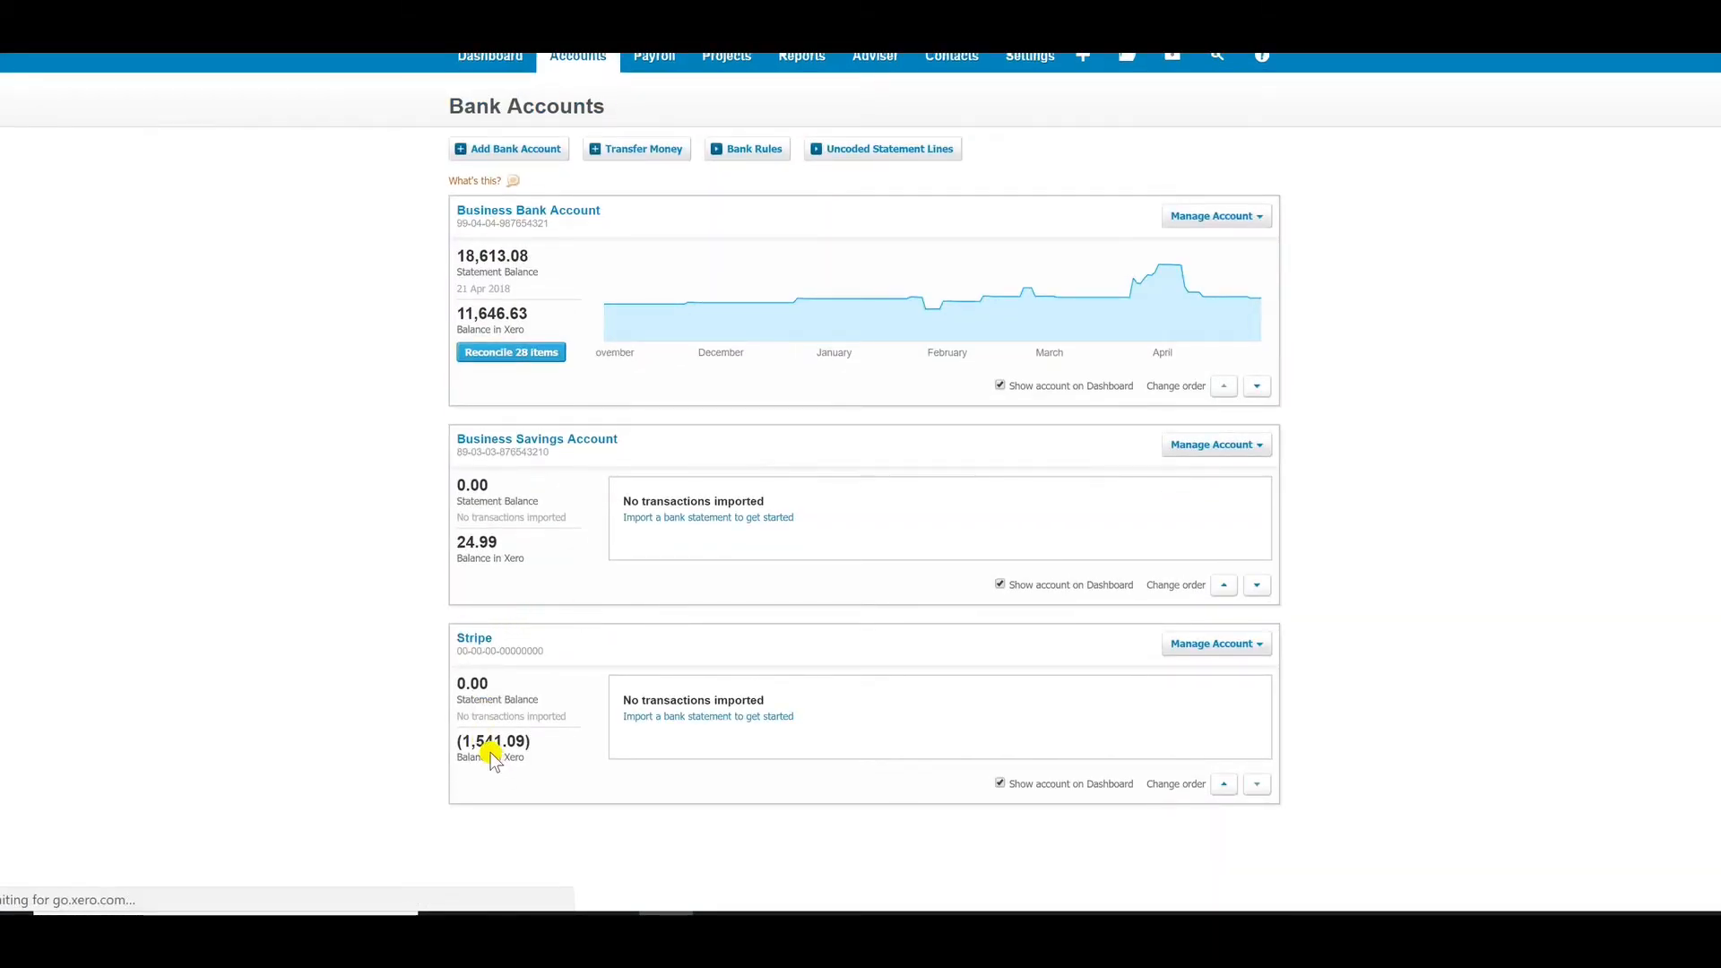
left_click(475, 638)
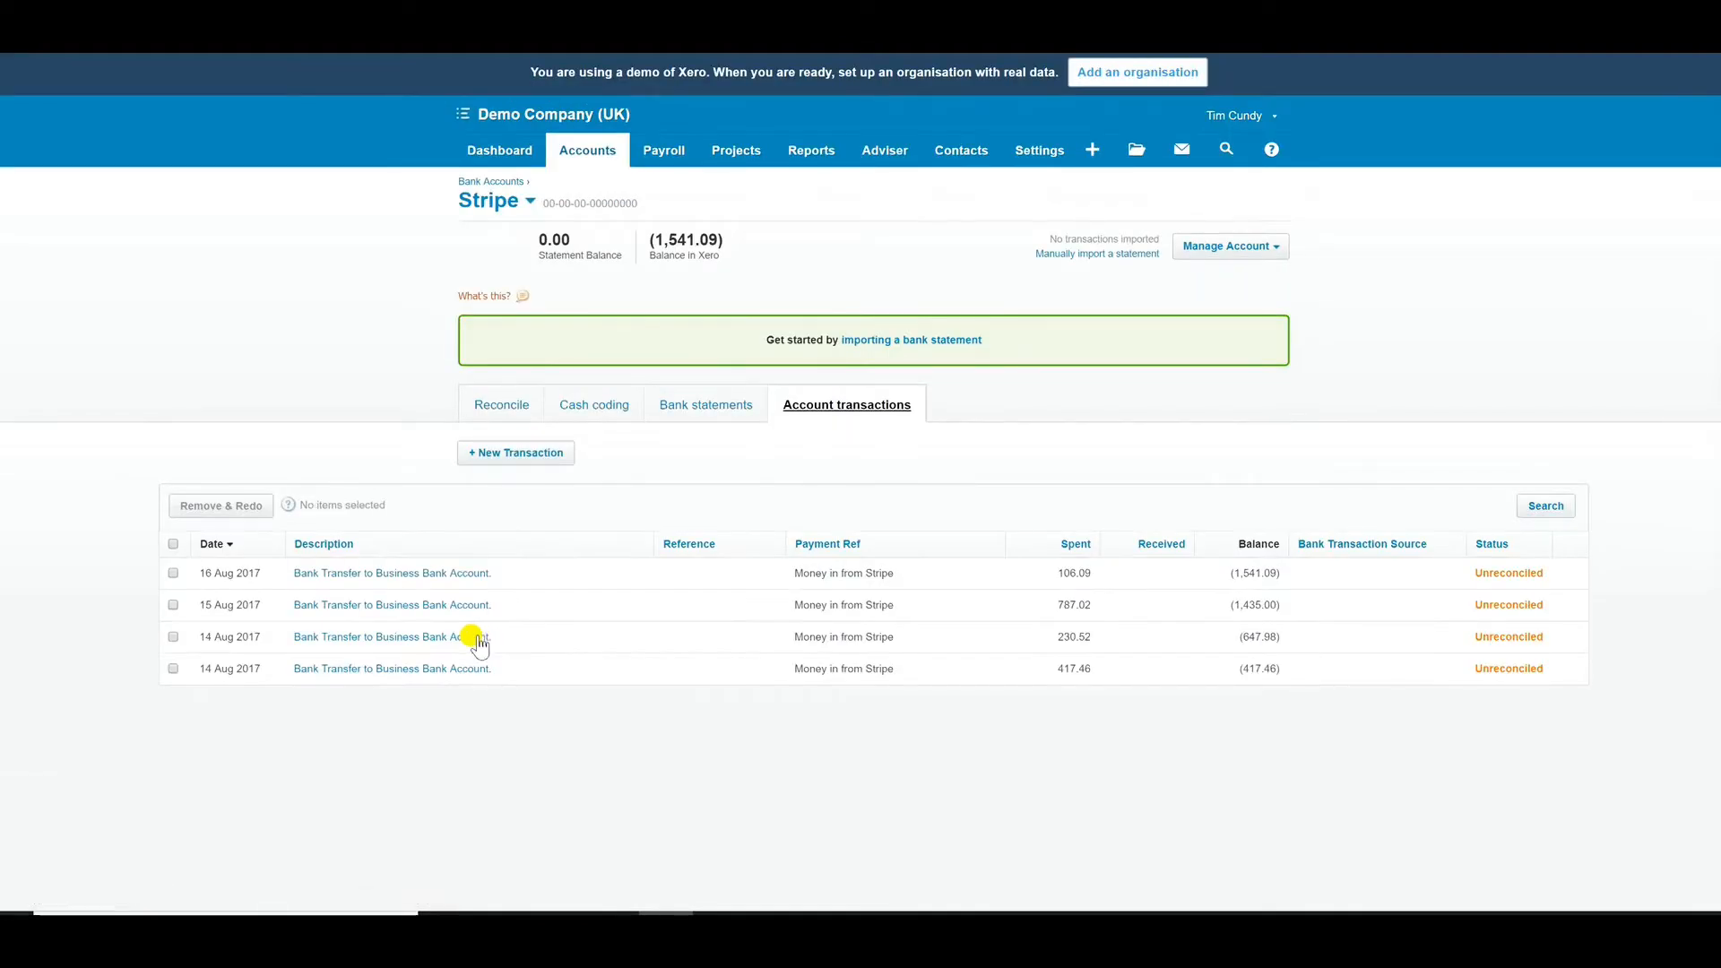
- View the Stripe account's reconcile page, and switch to the Stripe dashboard to open its payments list
left_click(504, 394)
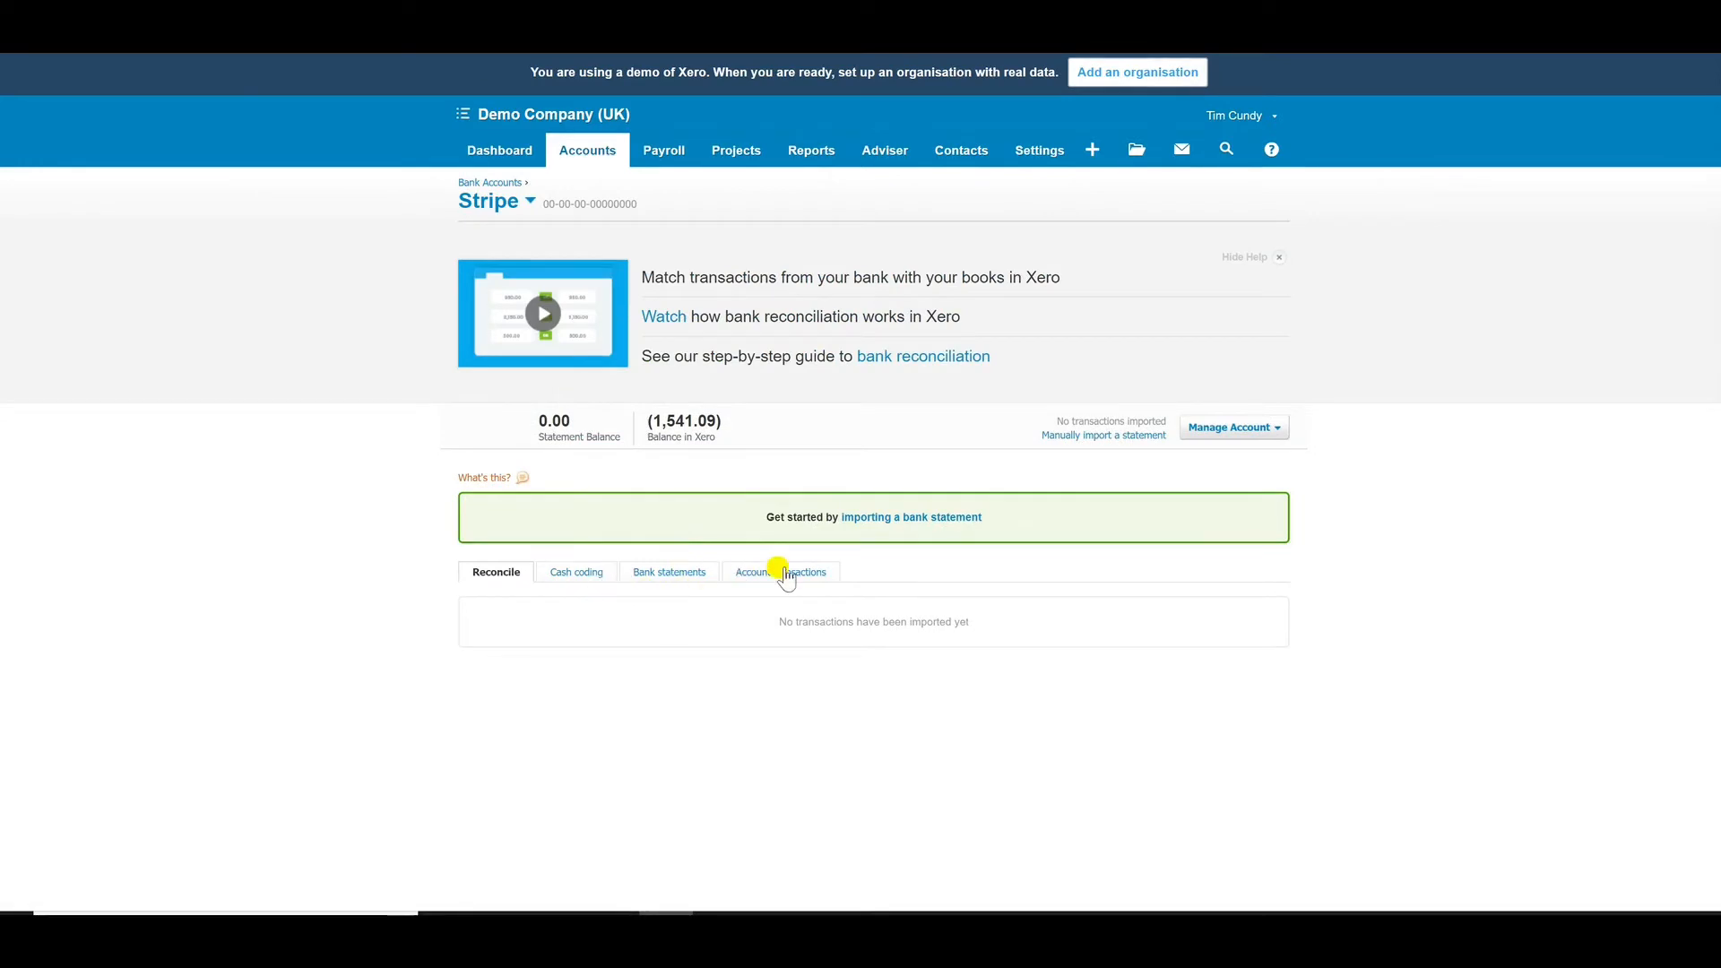
left_click(911, 526)
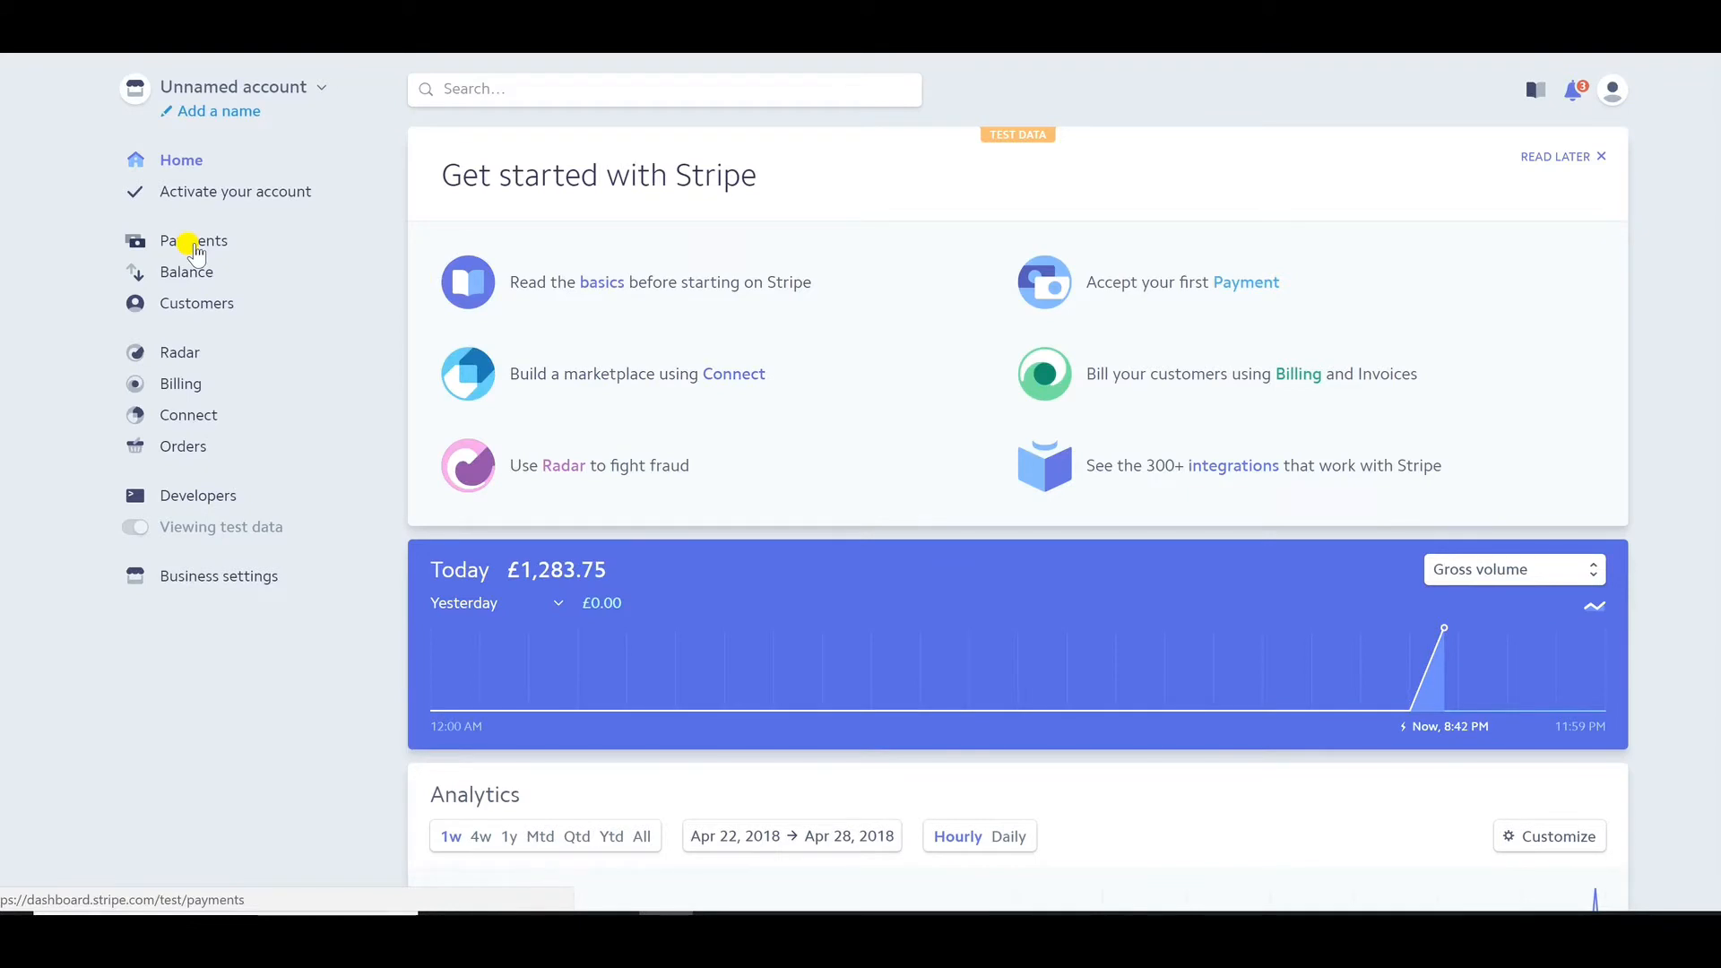
left_click(194, 250)
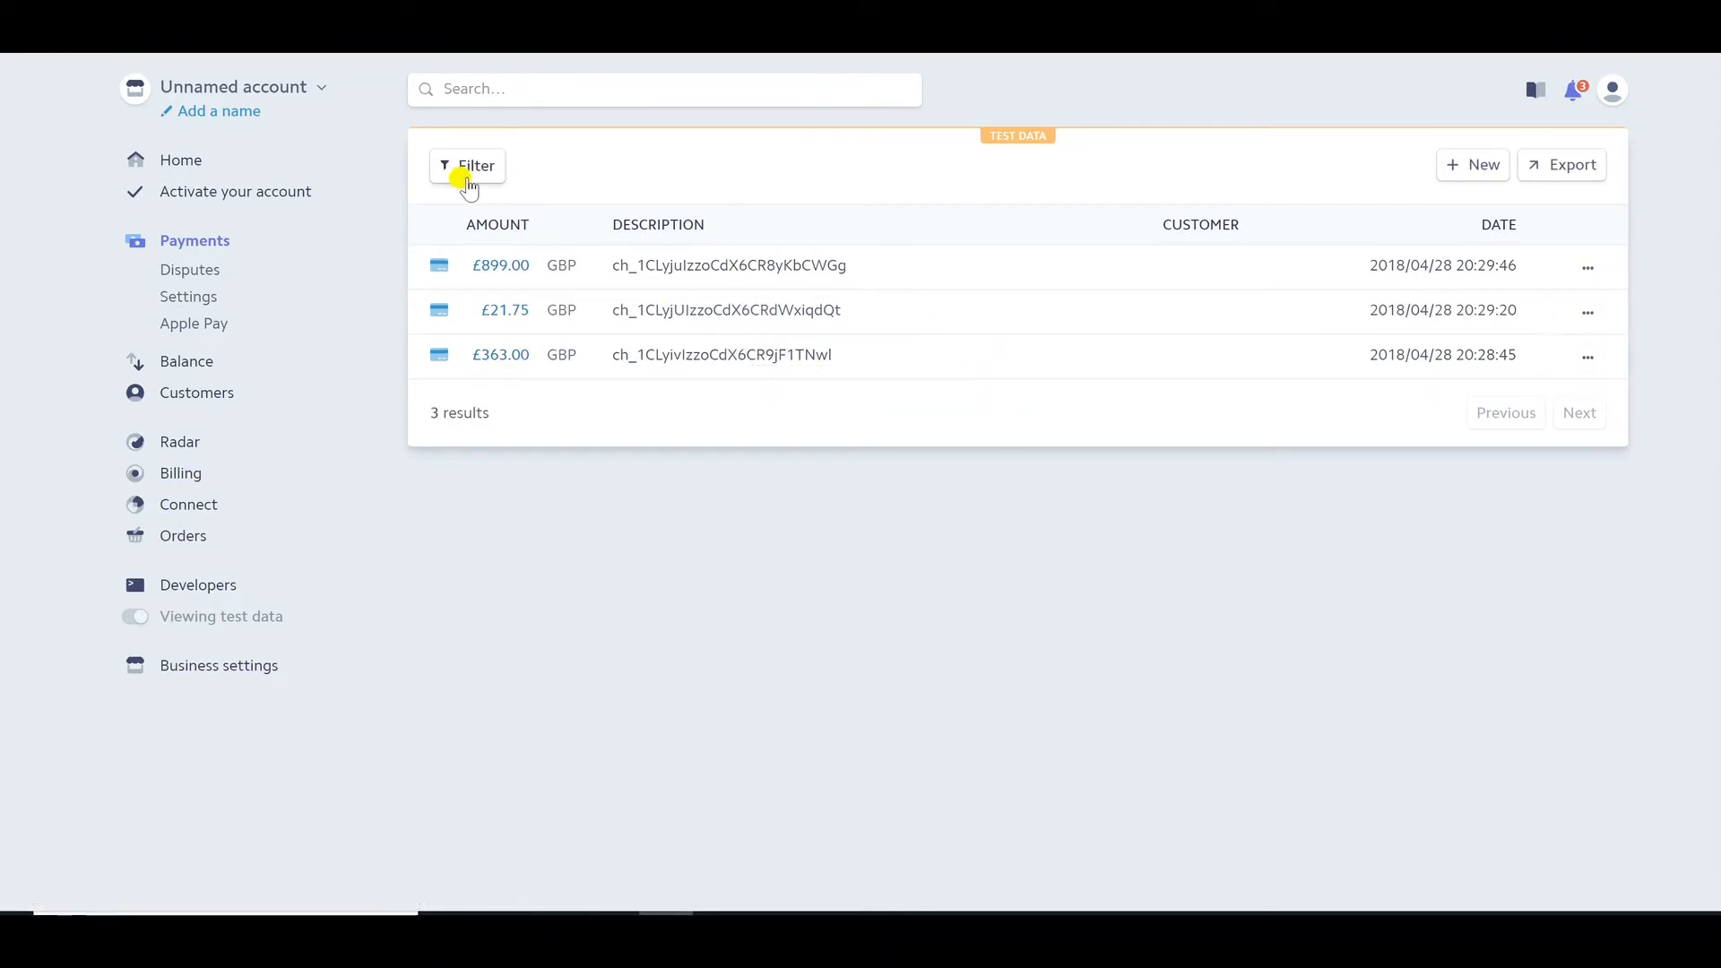
left_click(464, 175)
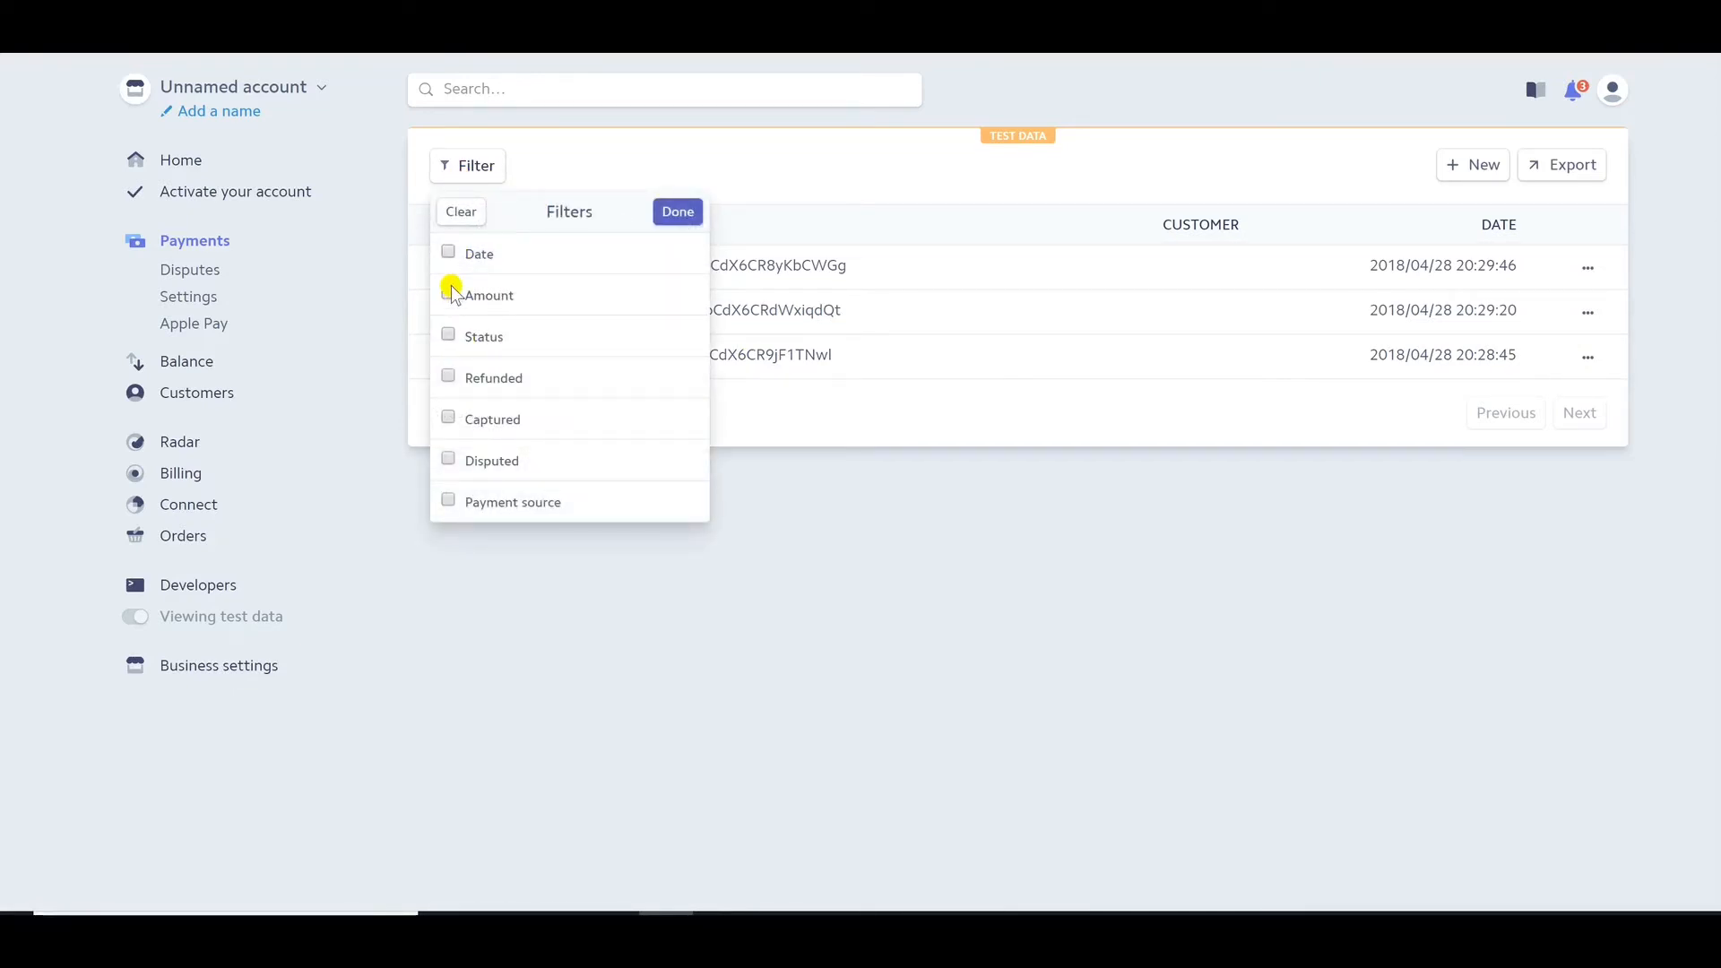
left_click(449, 256)
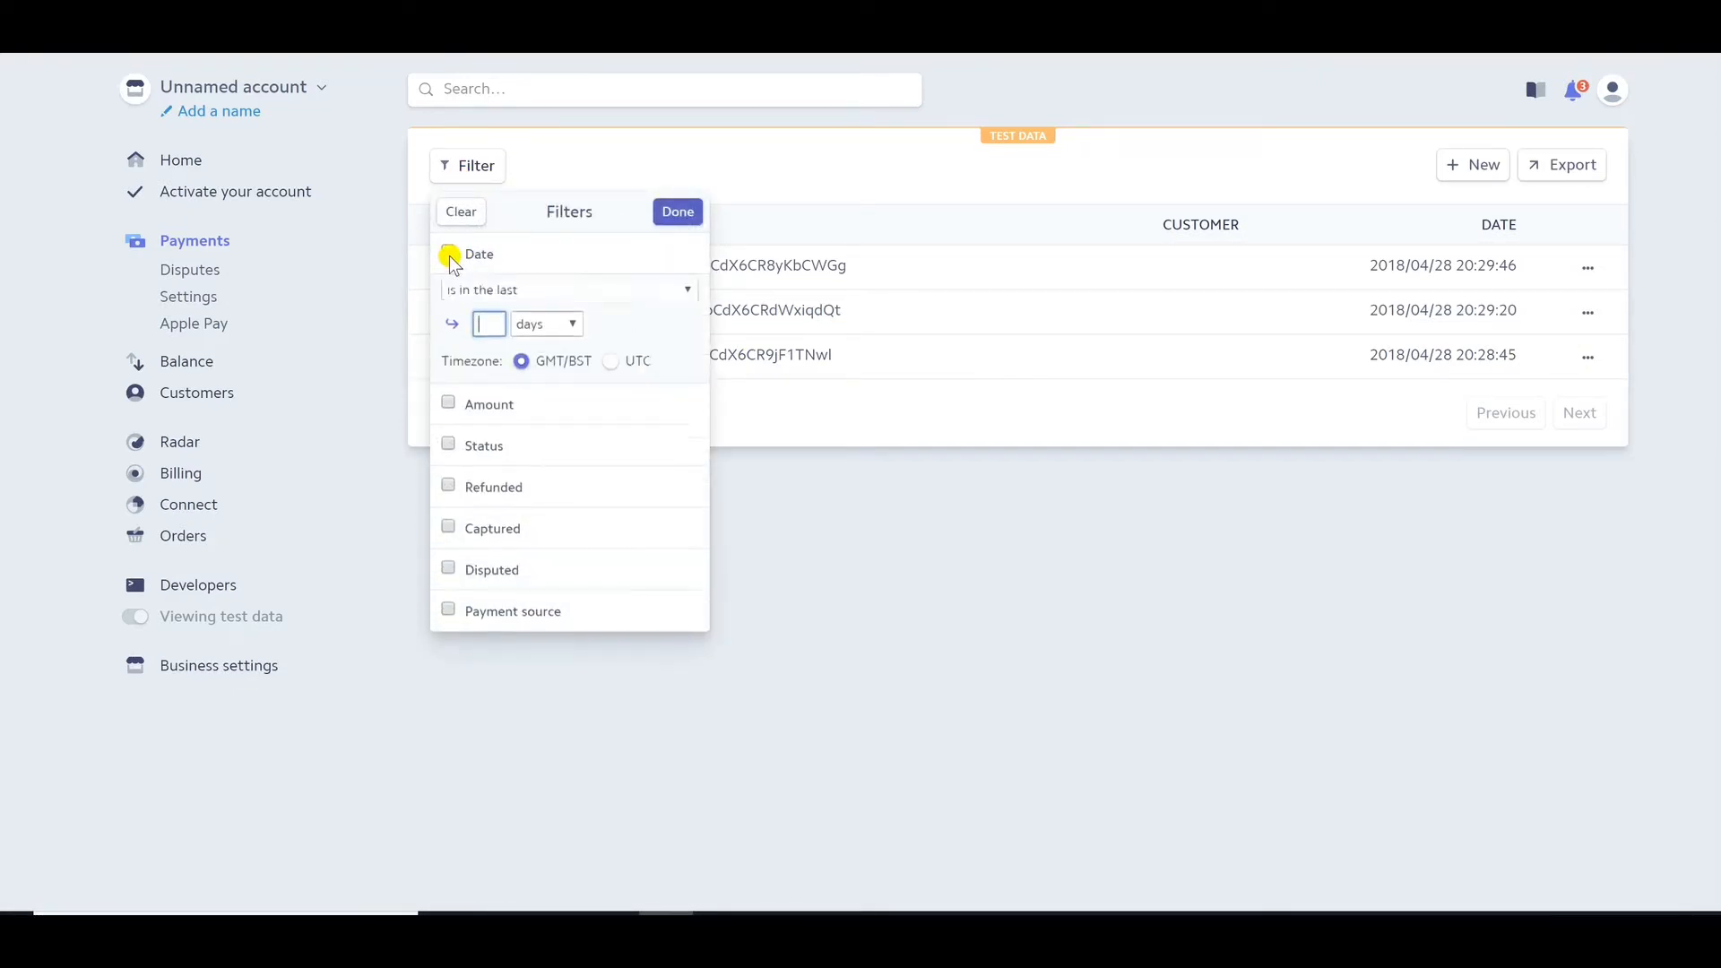
left_click(682, 302)
left_click(500, 400)
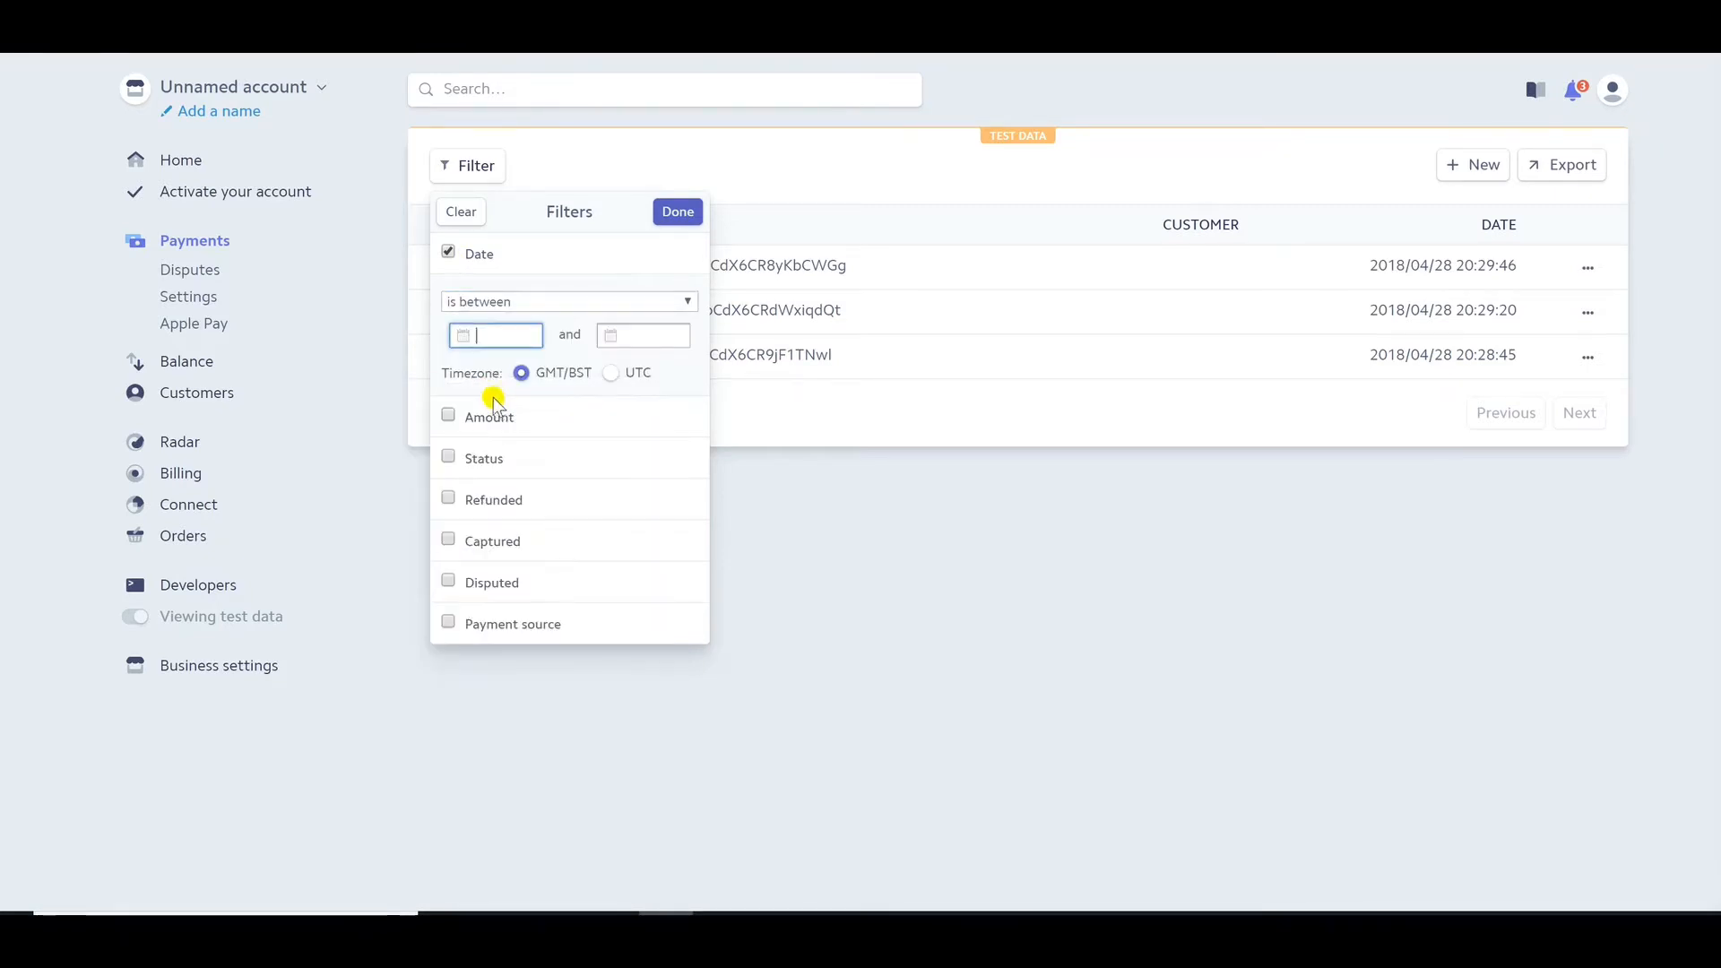
left_click(661, 340)
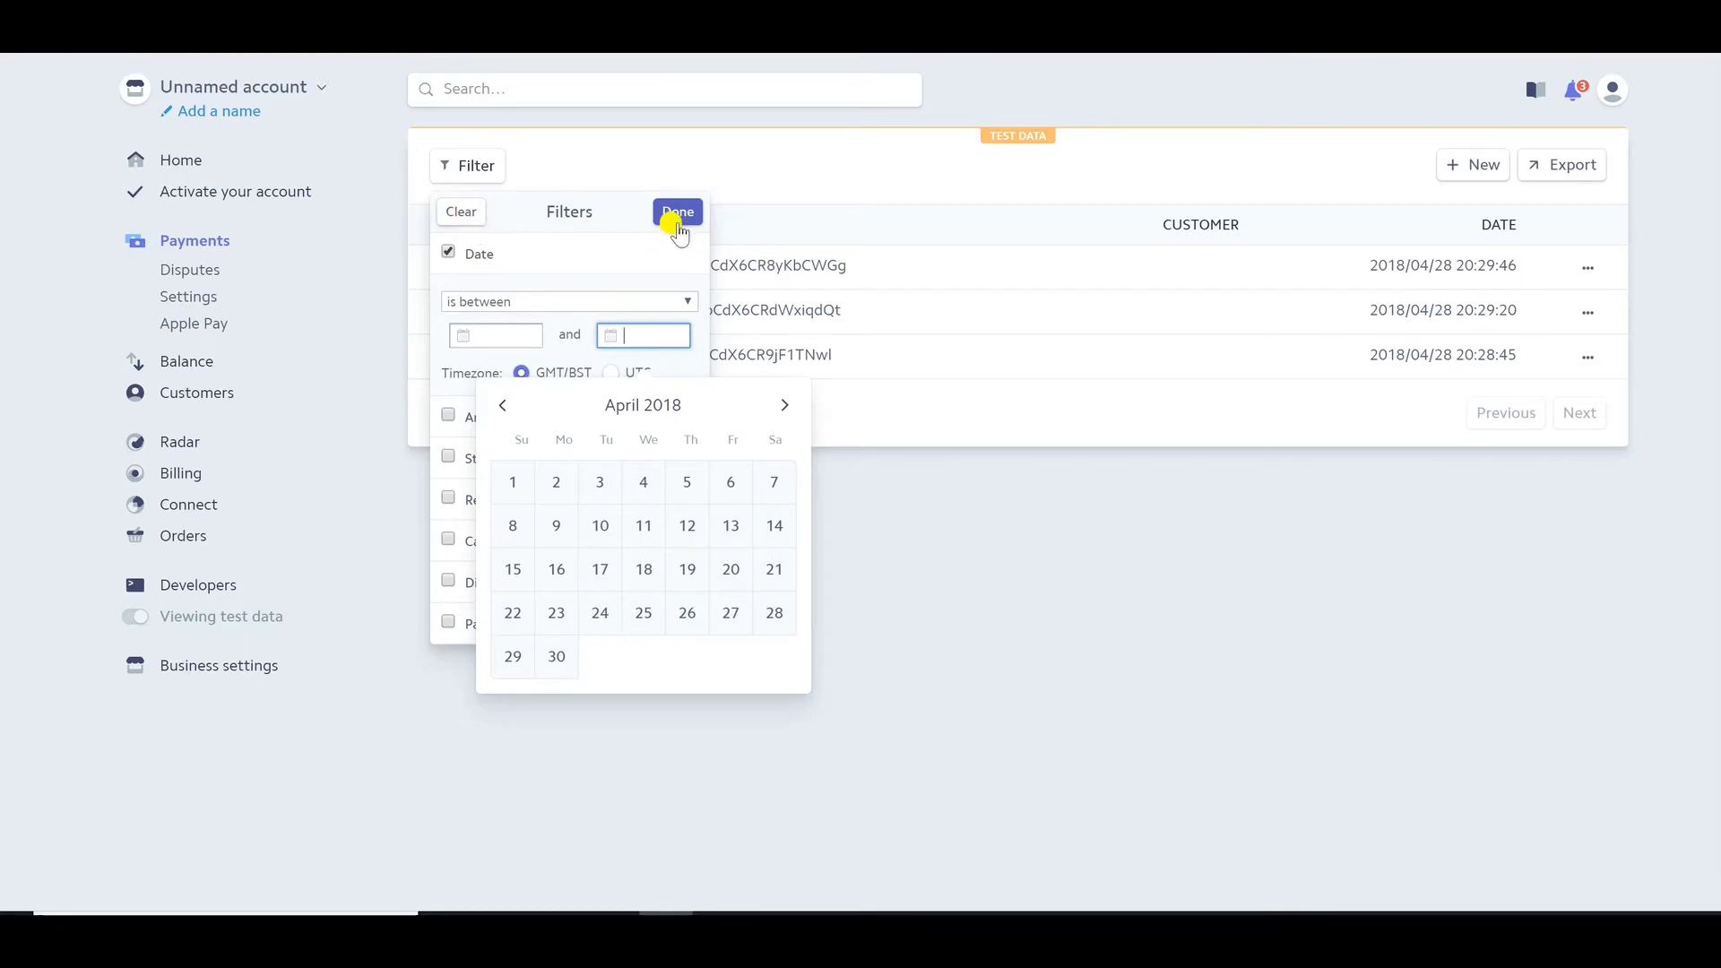
left_click(484, 211)
left_click(678, 209)
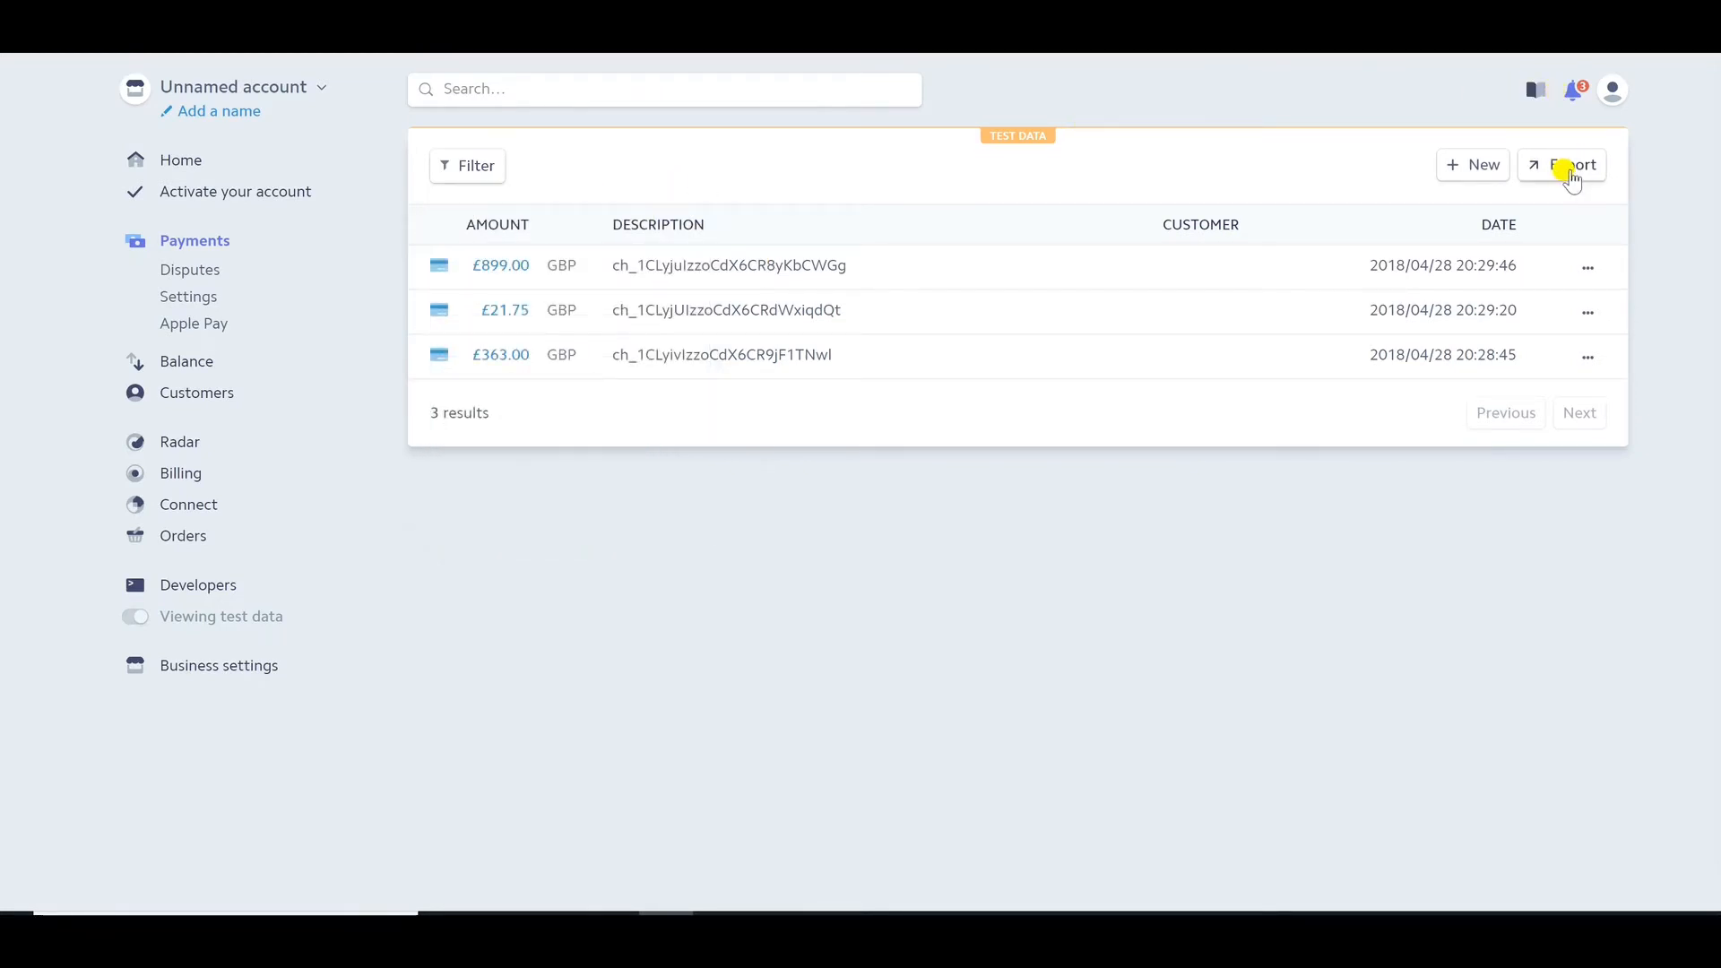
- Export the payments as a file for the custom date range 01/01/2018 to Apr 28, 2018 and close the export message
left_click(1572, 178)
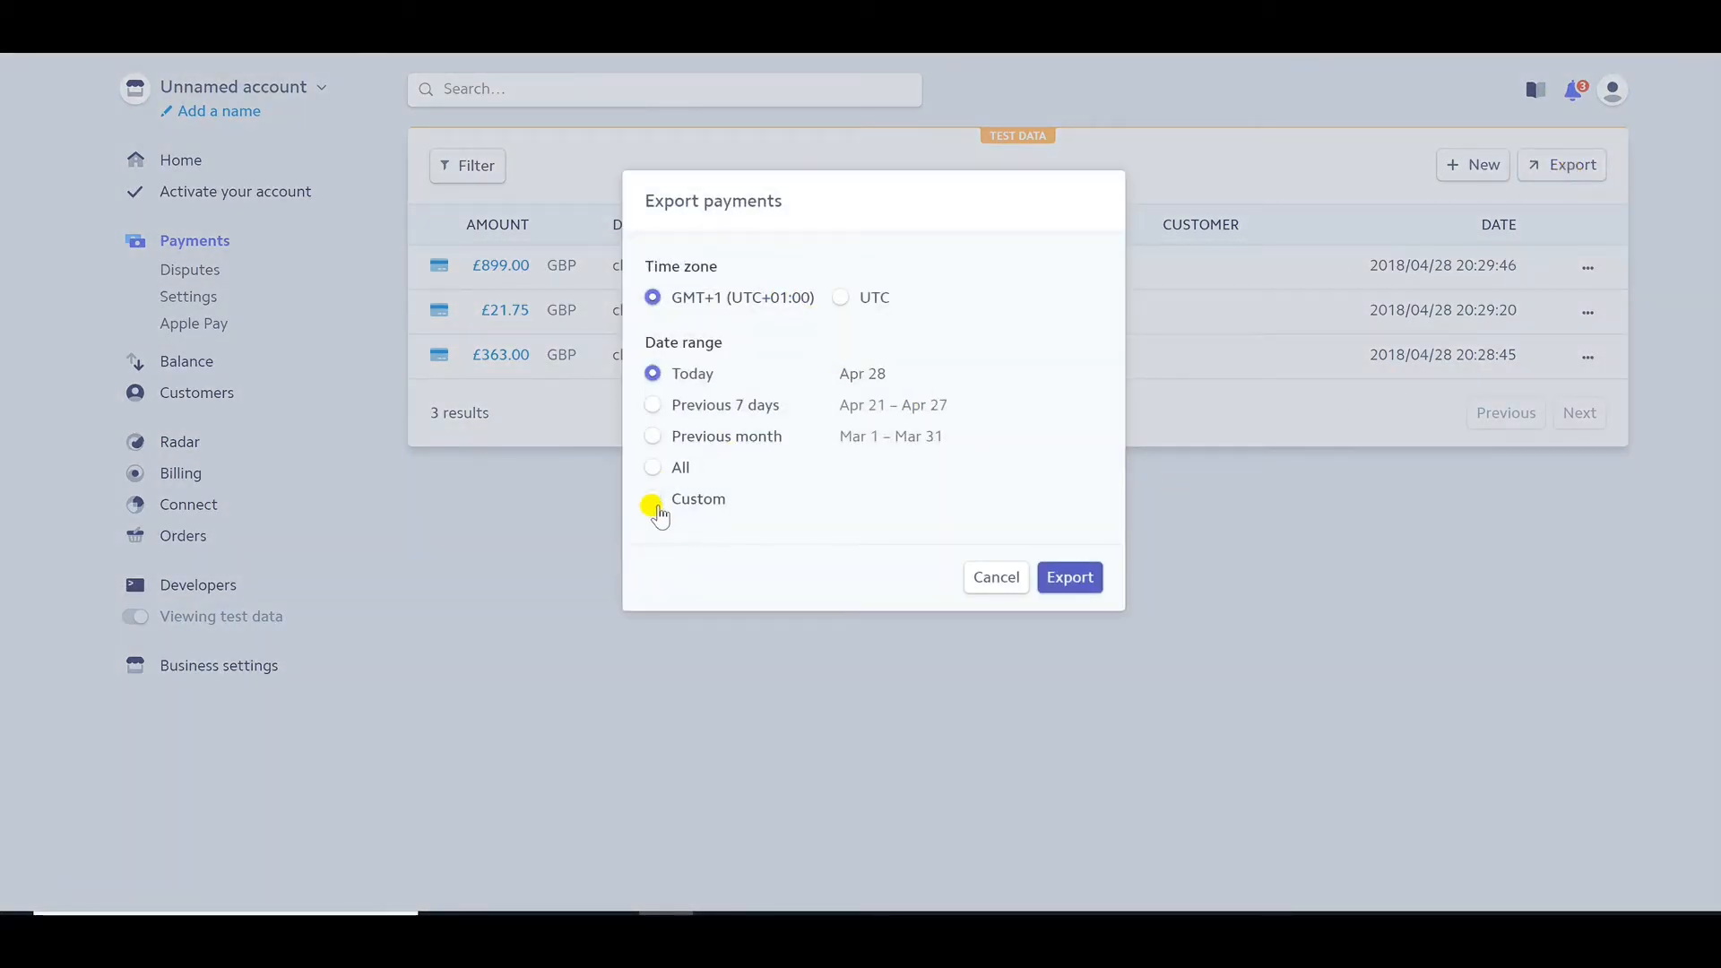
left_click(652, 498)
left_click(778, 536)
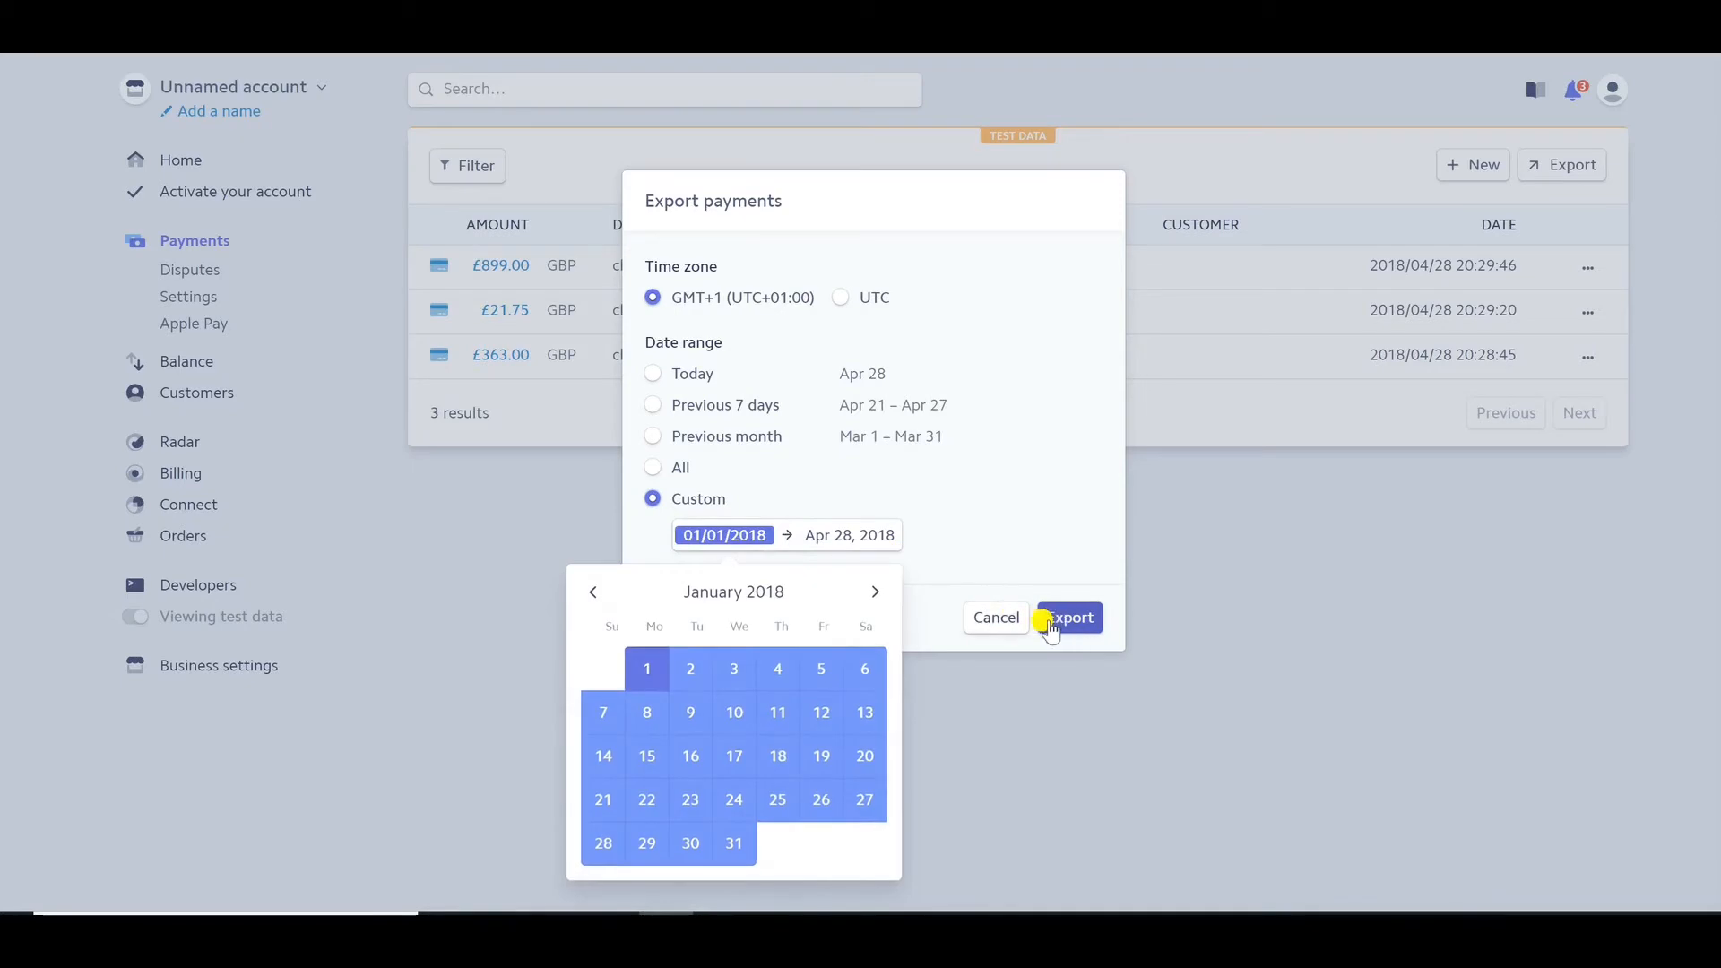
left_click(991, 514)
left_click(1062, 621)
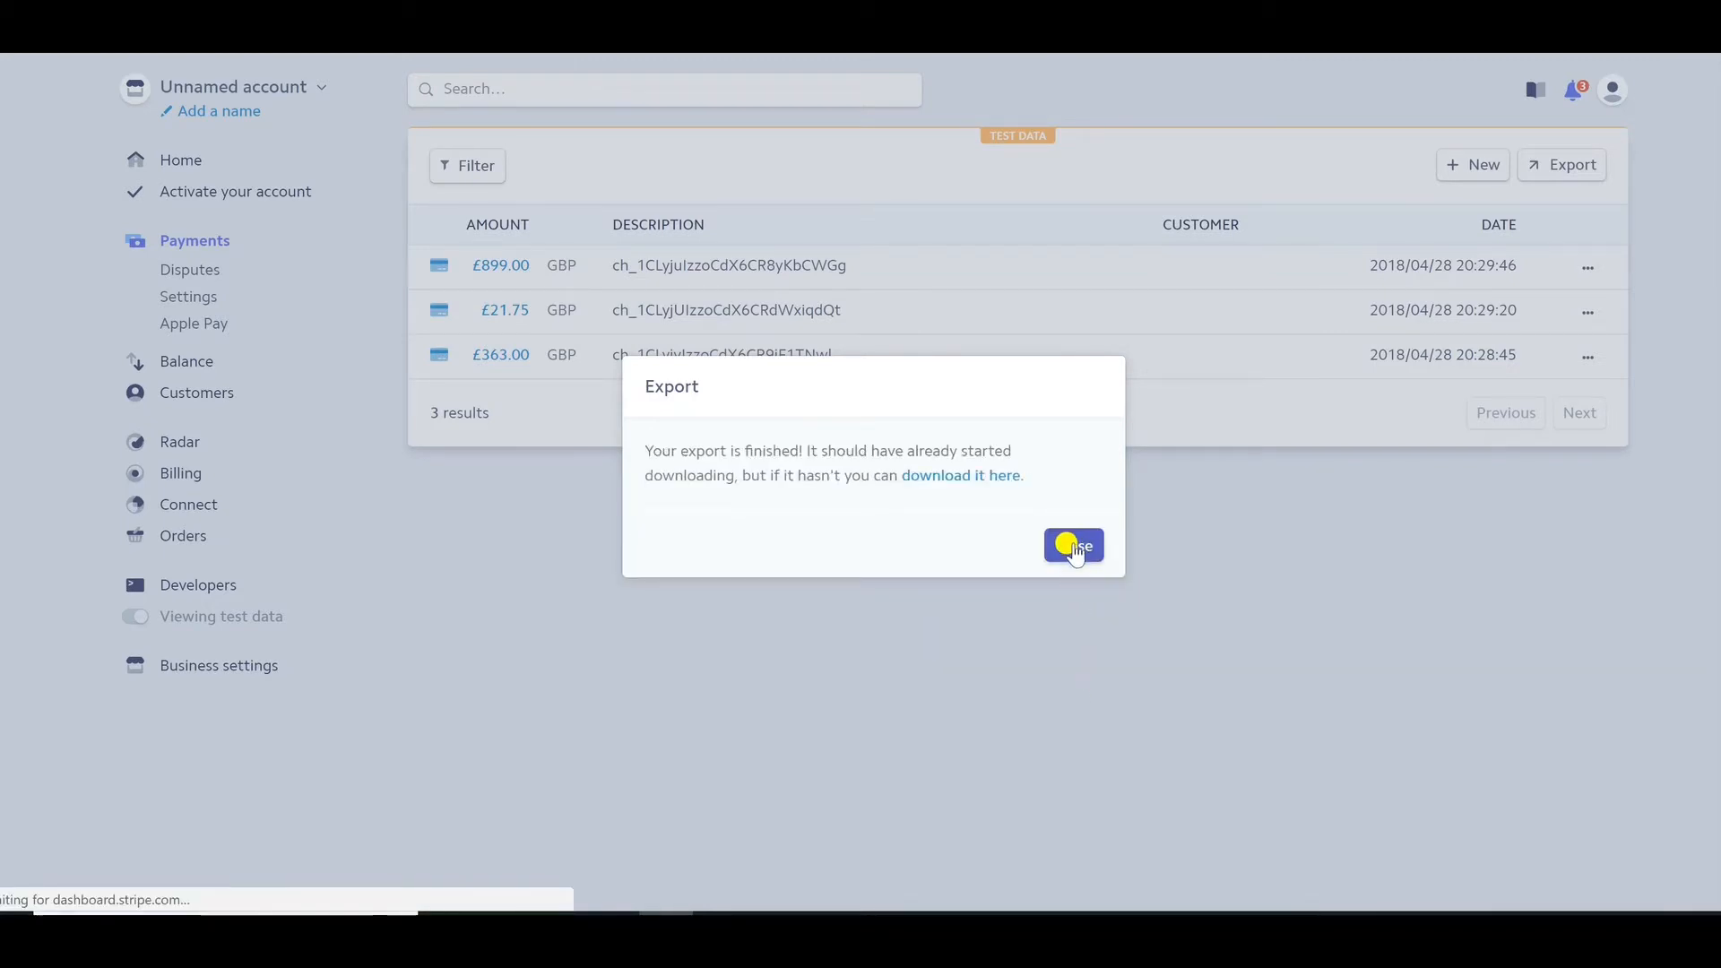
left_click(1076, 548)
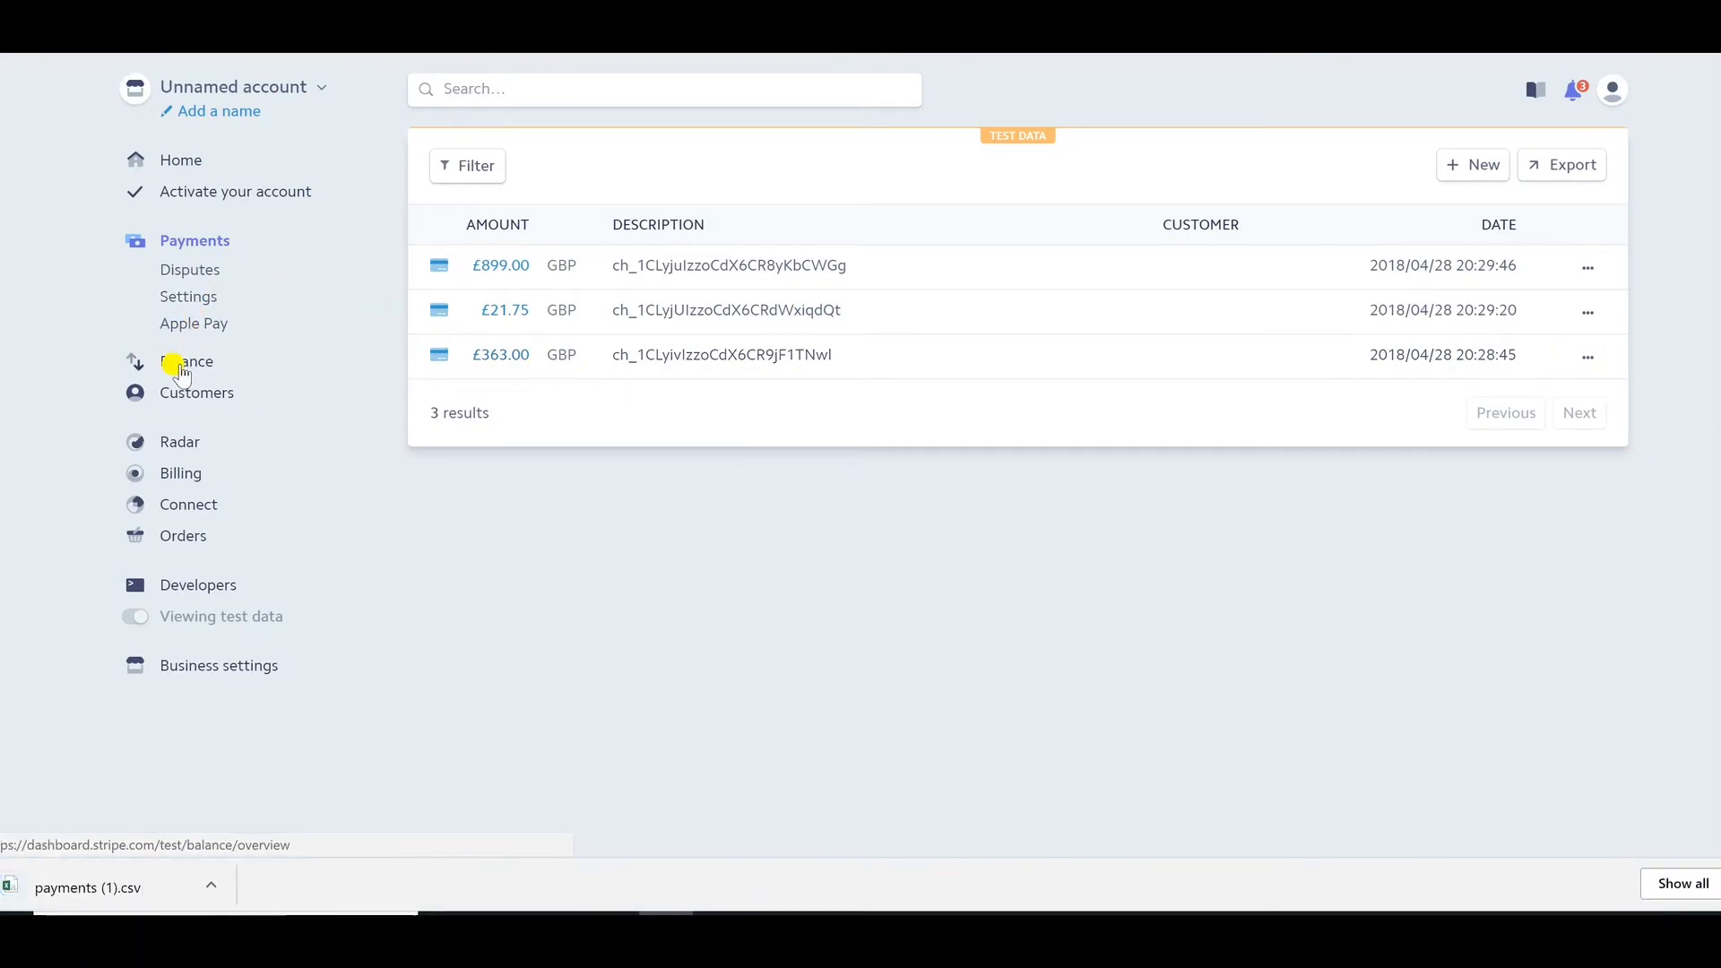
- Open the payouts list within the balance section and start its export
left_click(179, 367)
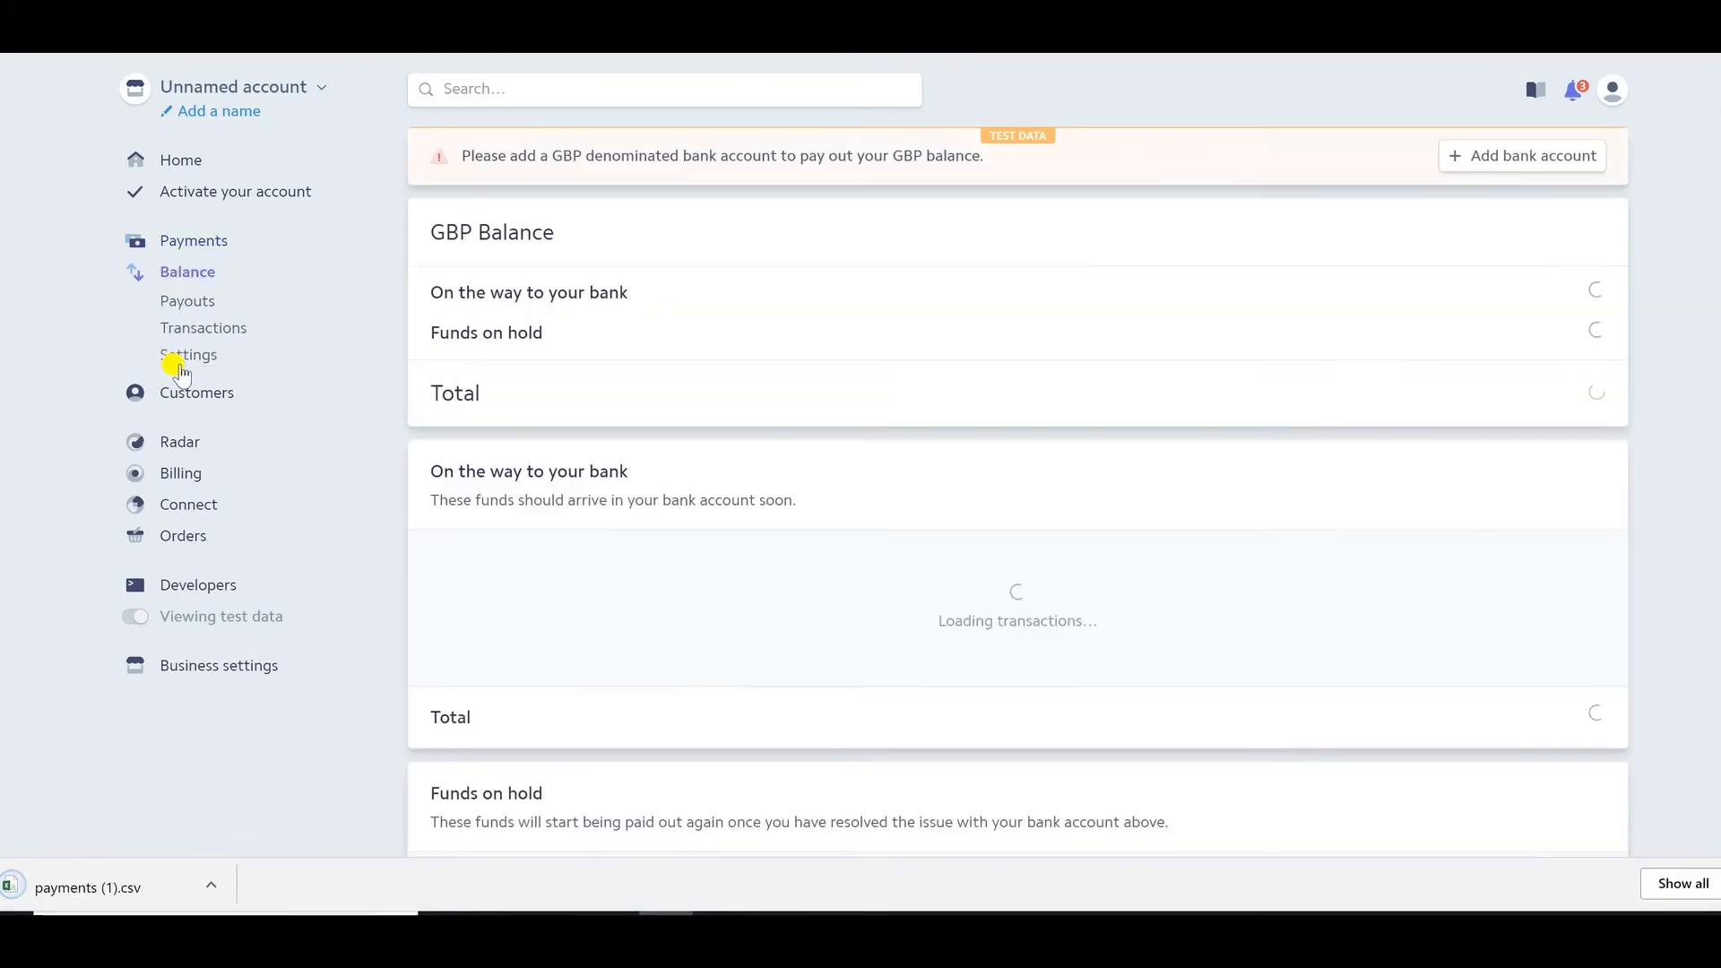
left_click(170, 305)
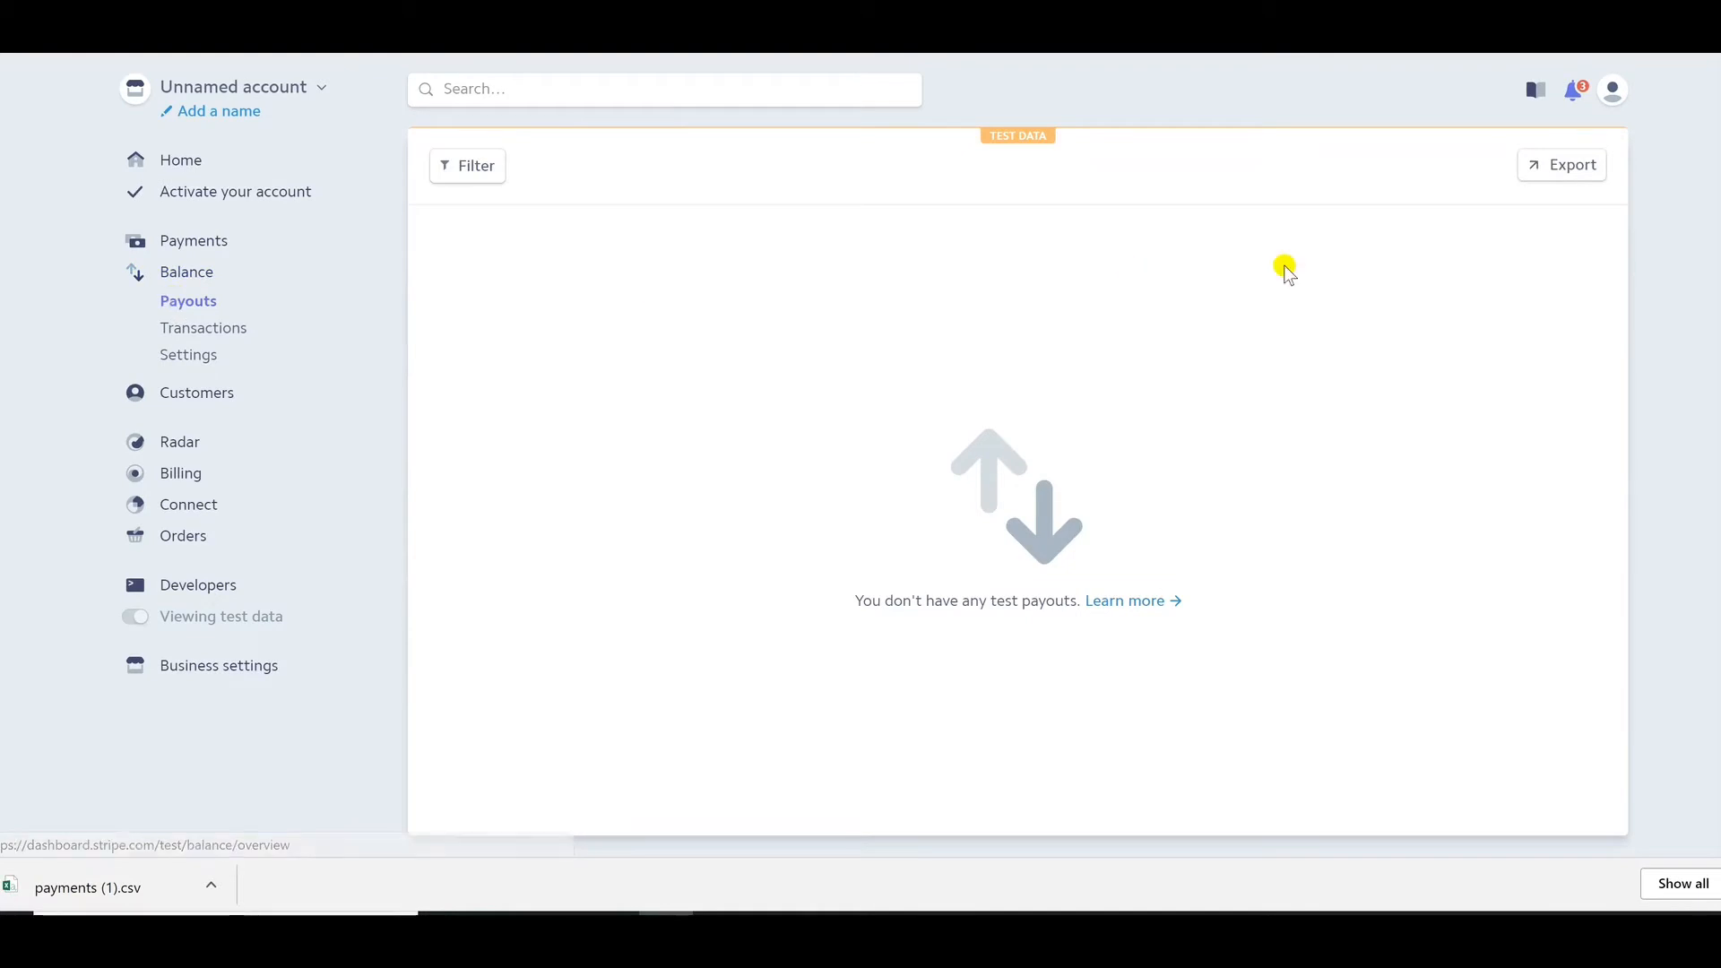
left_click(1557, 168)
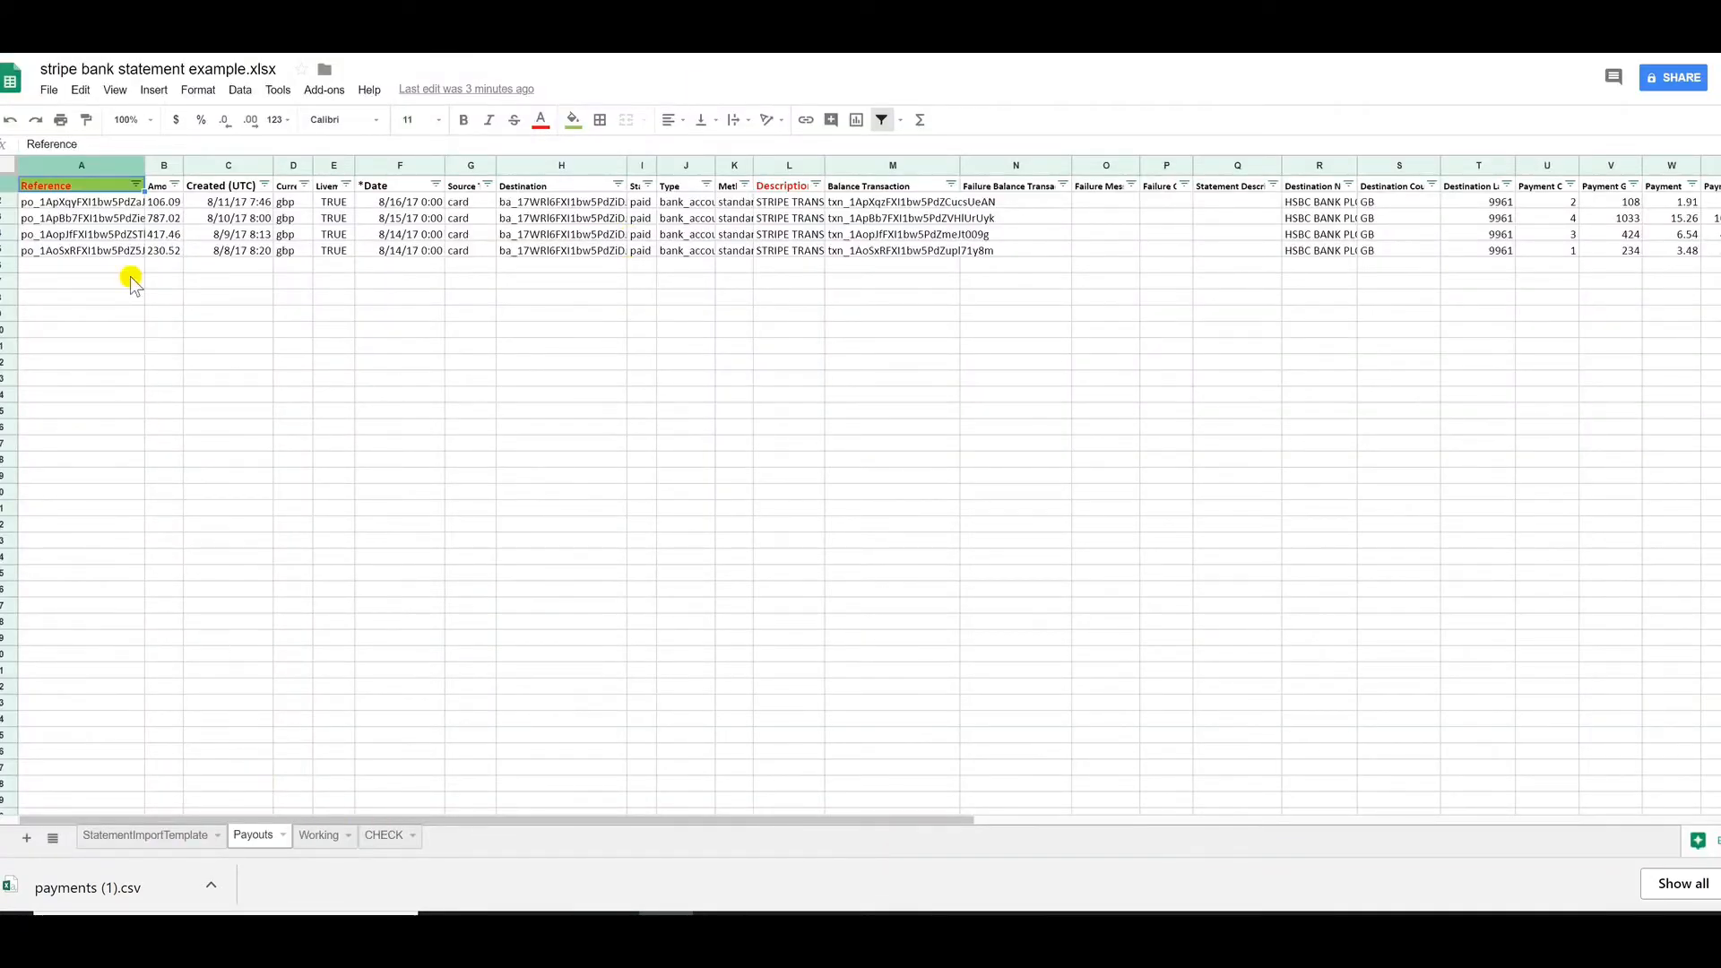
- Compare the payout amounts in stripe bank statement example.xlsx with the Stripe account's transactions in Xero
left_click_drag(117, 206, 626, 254)
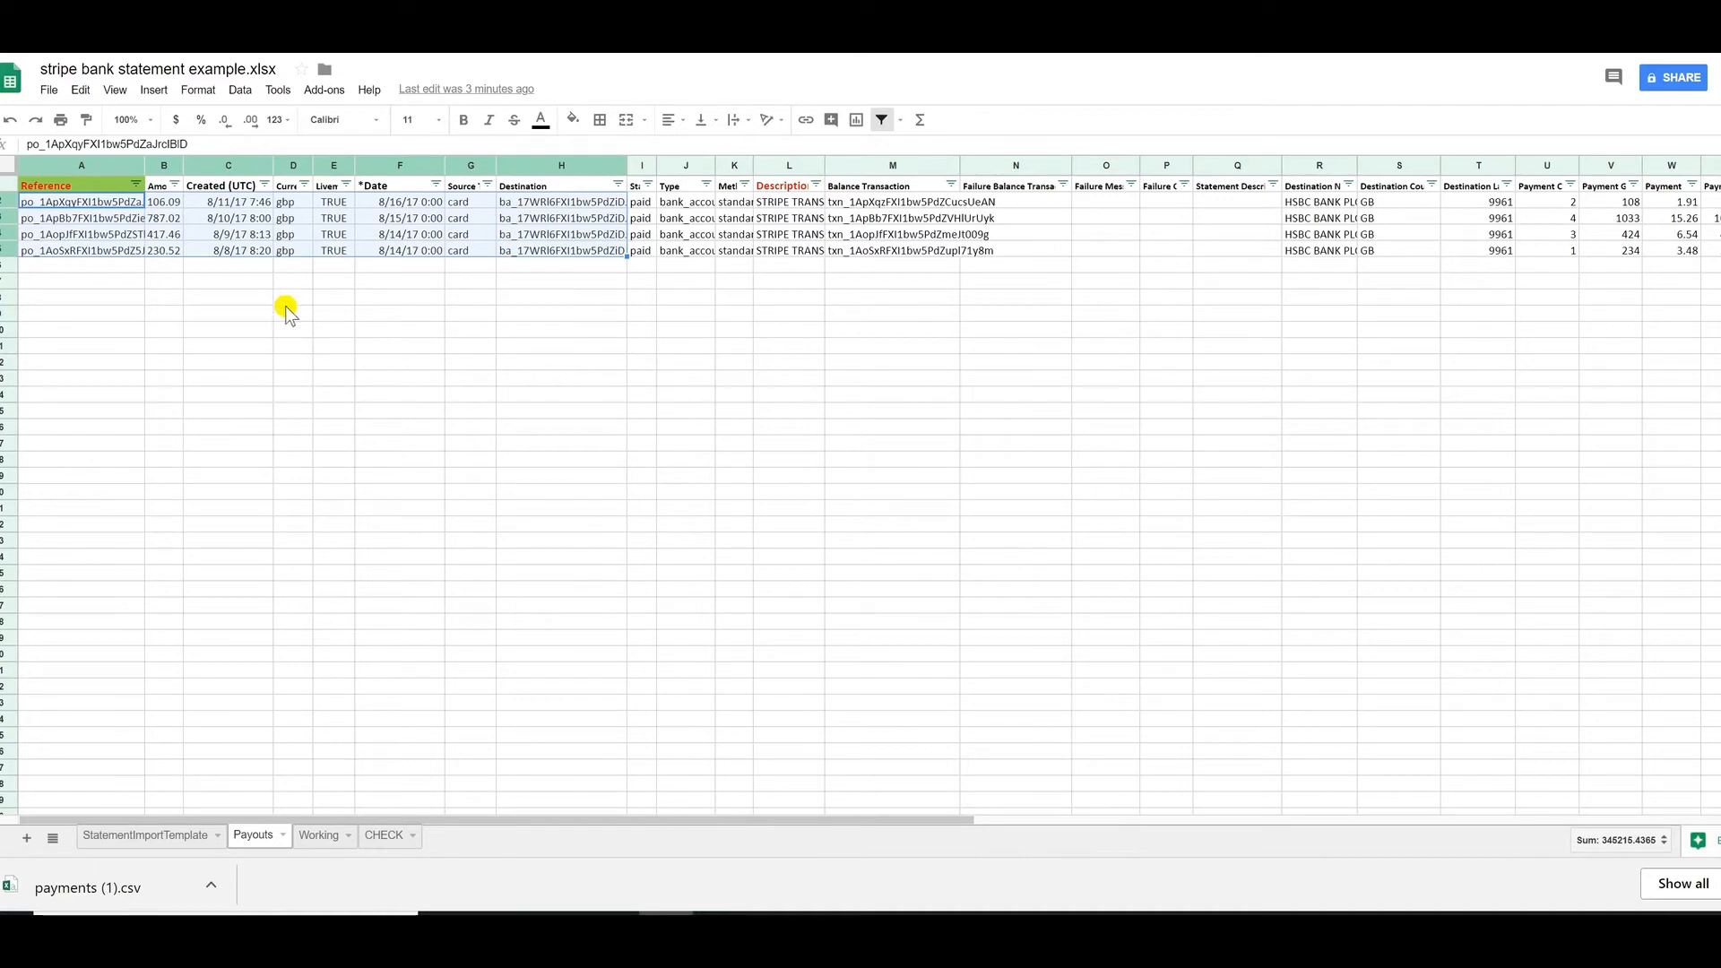
left_click_drag(173, 203, 171, 242)
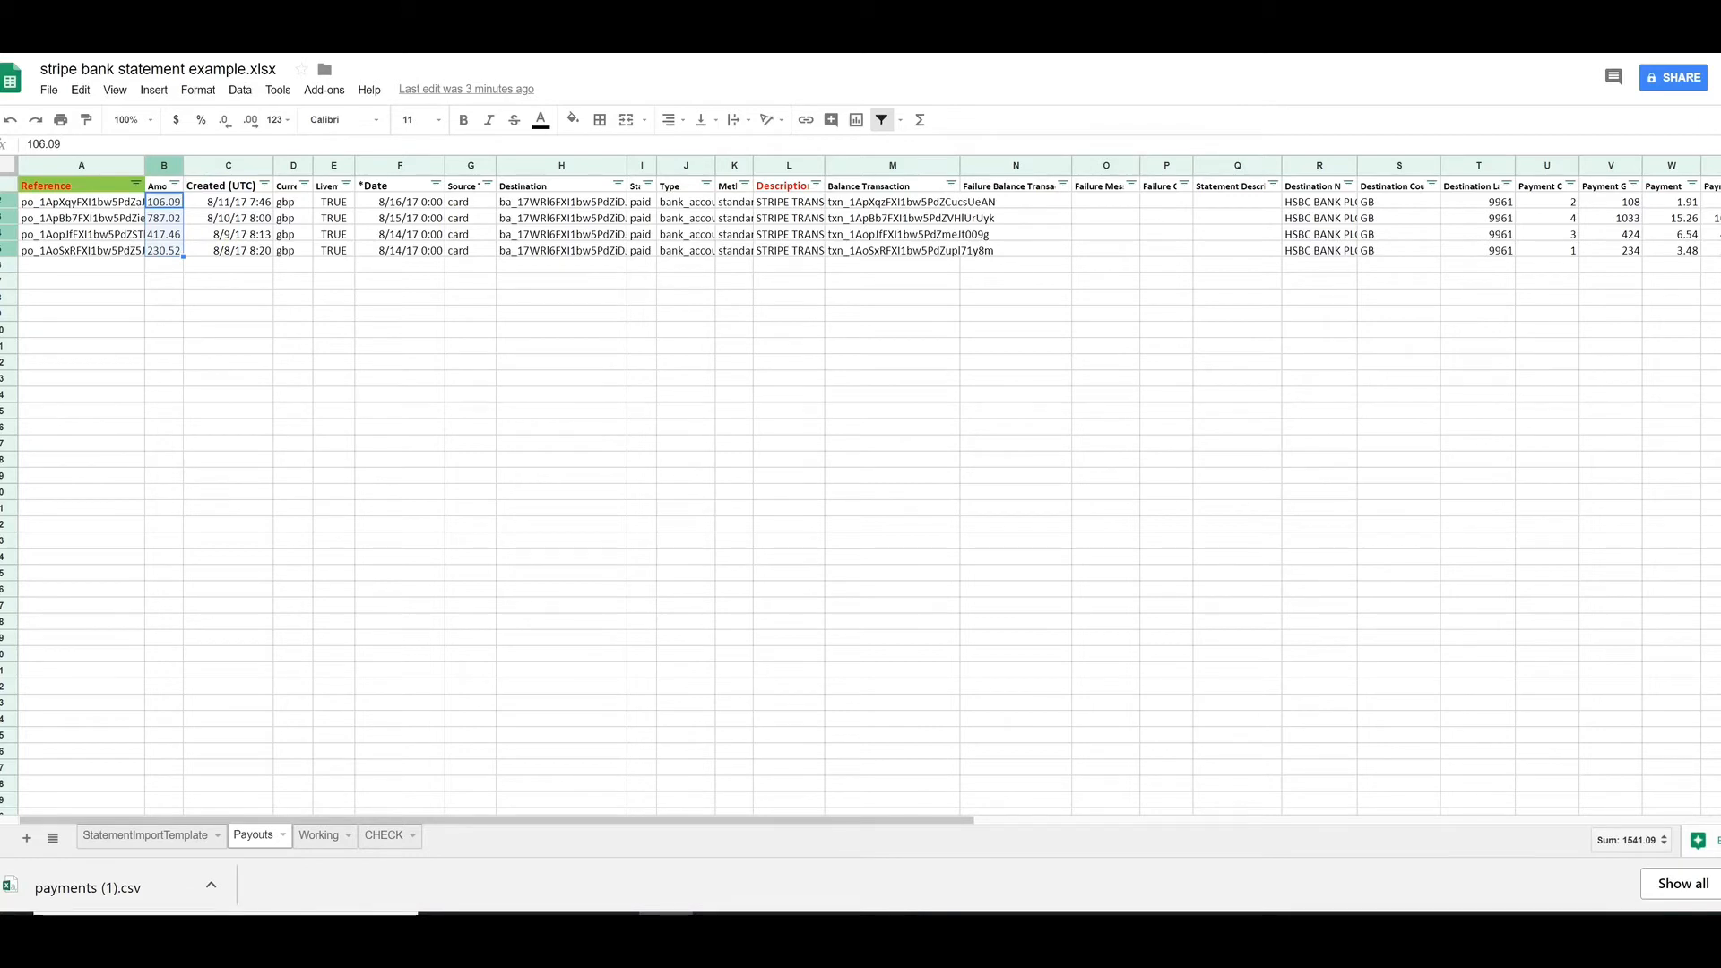
left_click(359, 27)
left_click(652, 574)
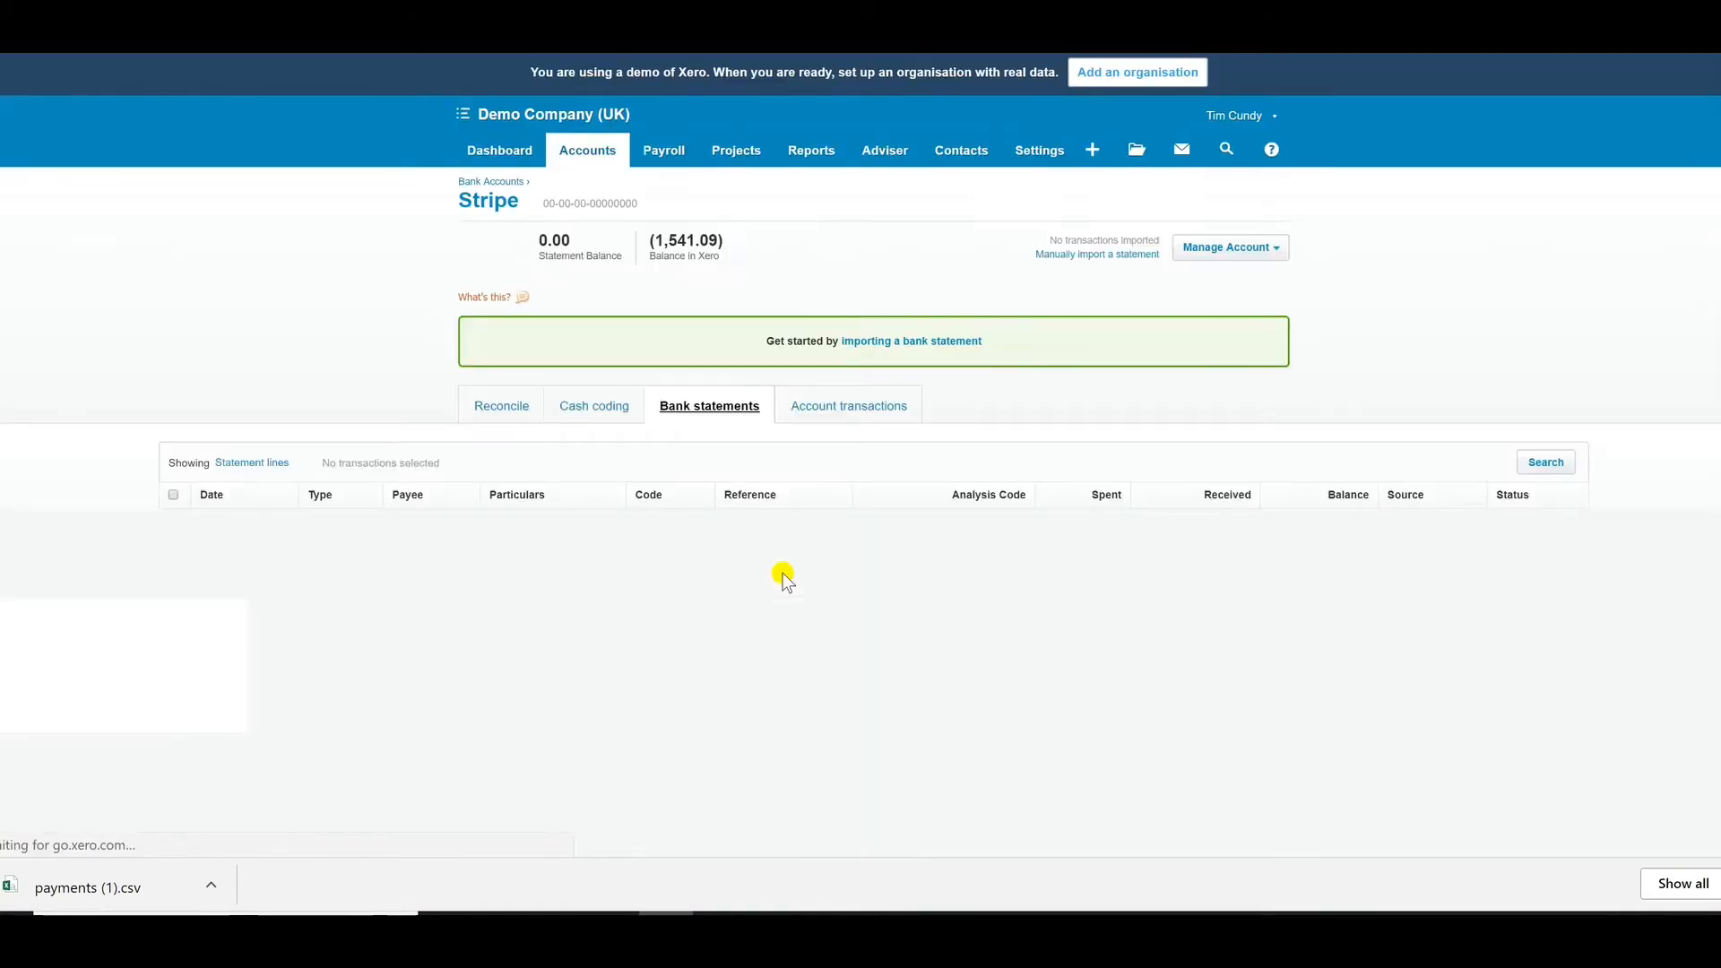
left_click(852, 411)
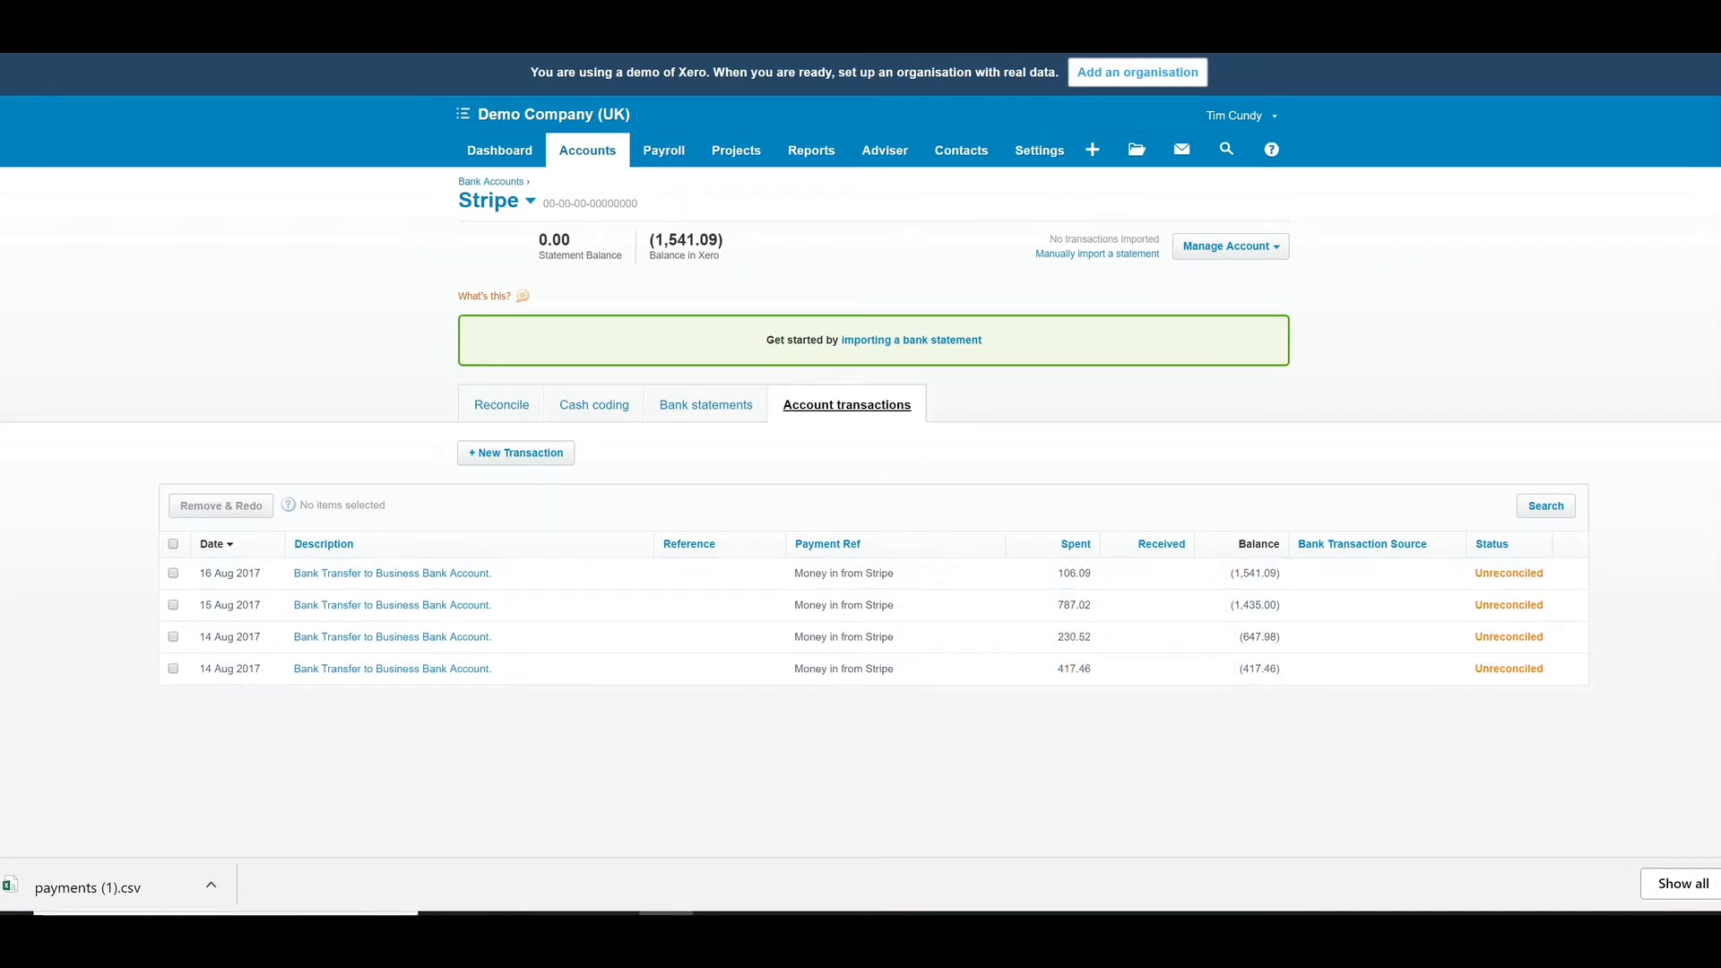
left_click(618, 31)
left_click(170, 206)
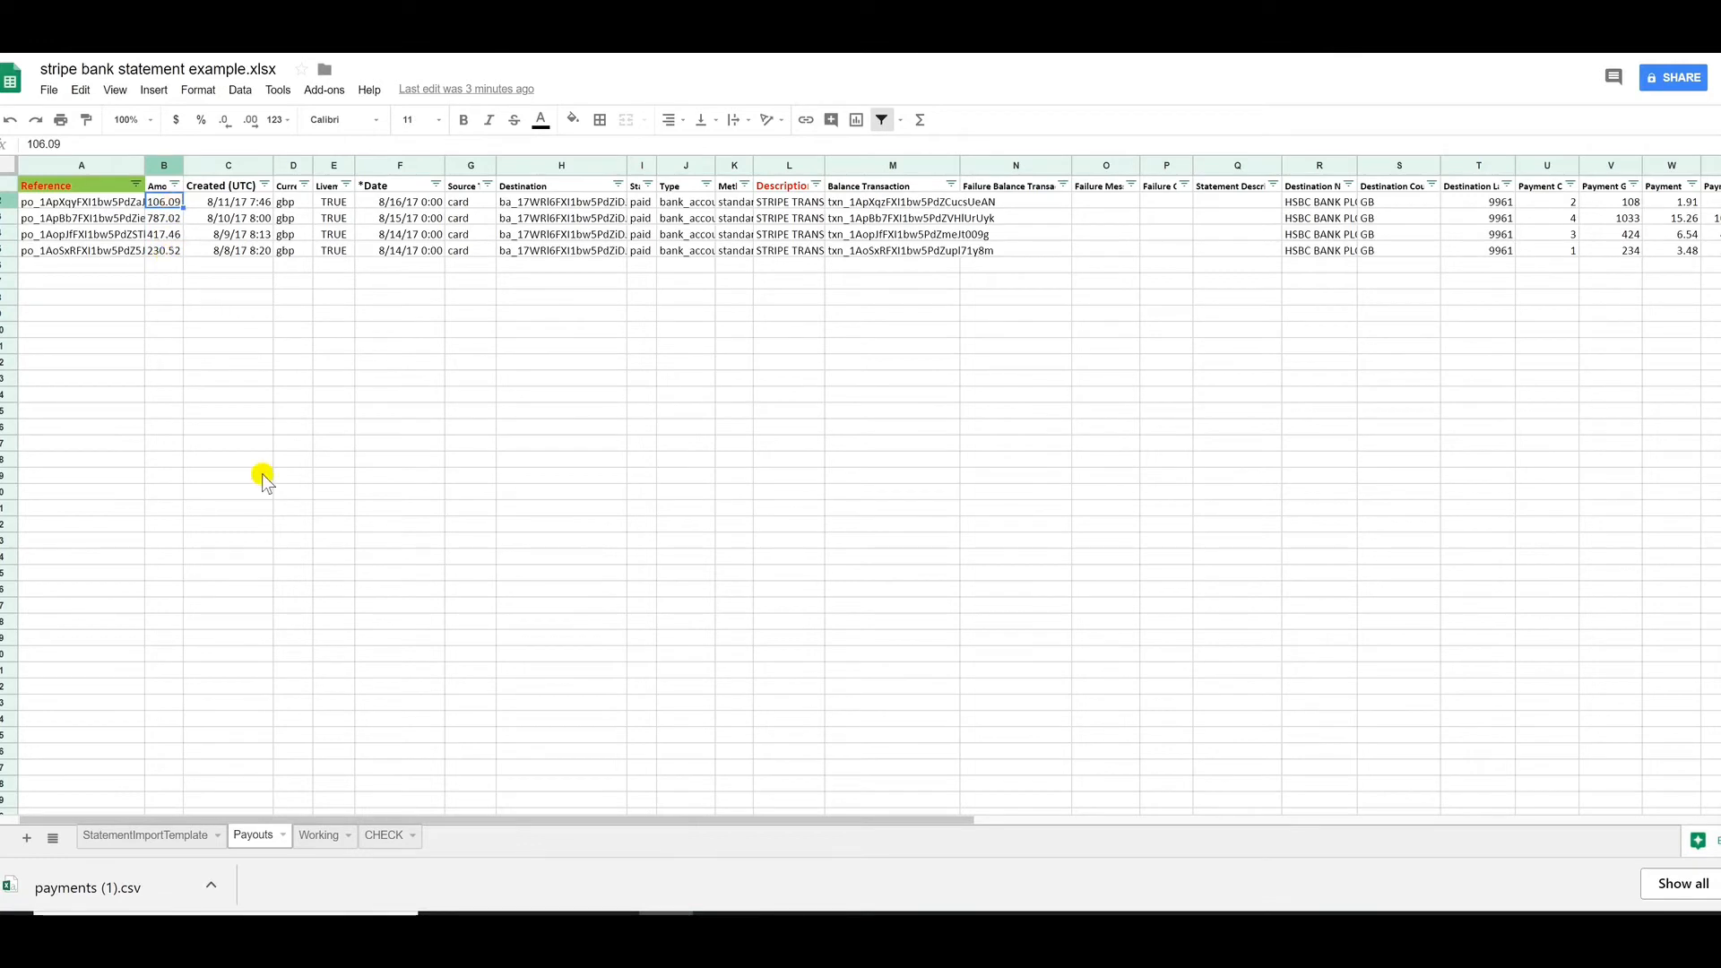
- Examine the payment amounts and fees on the Working sheet and open the StatementImportTemplate sheet
left_click(321, 835)
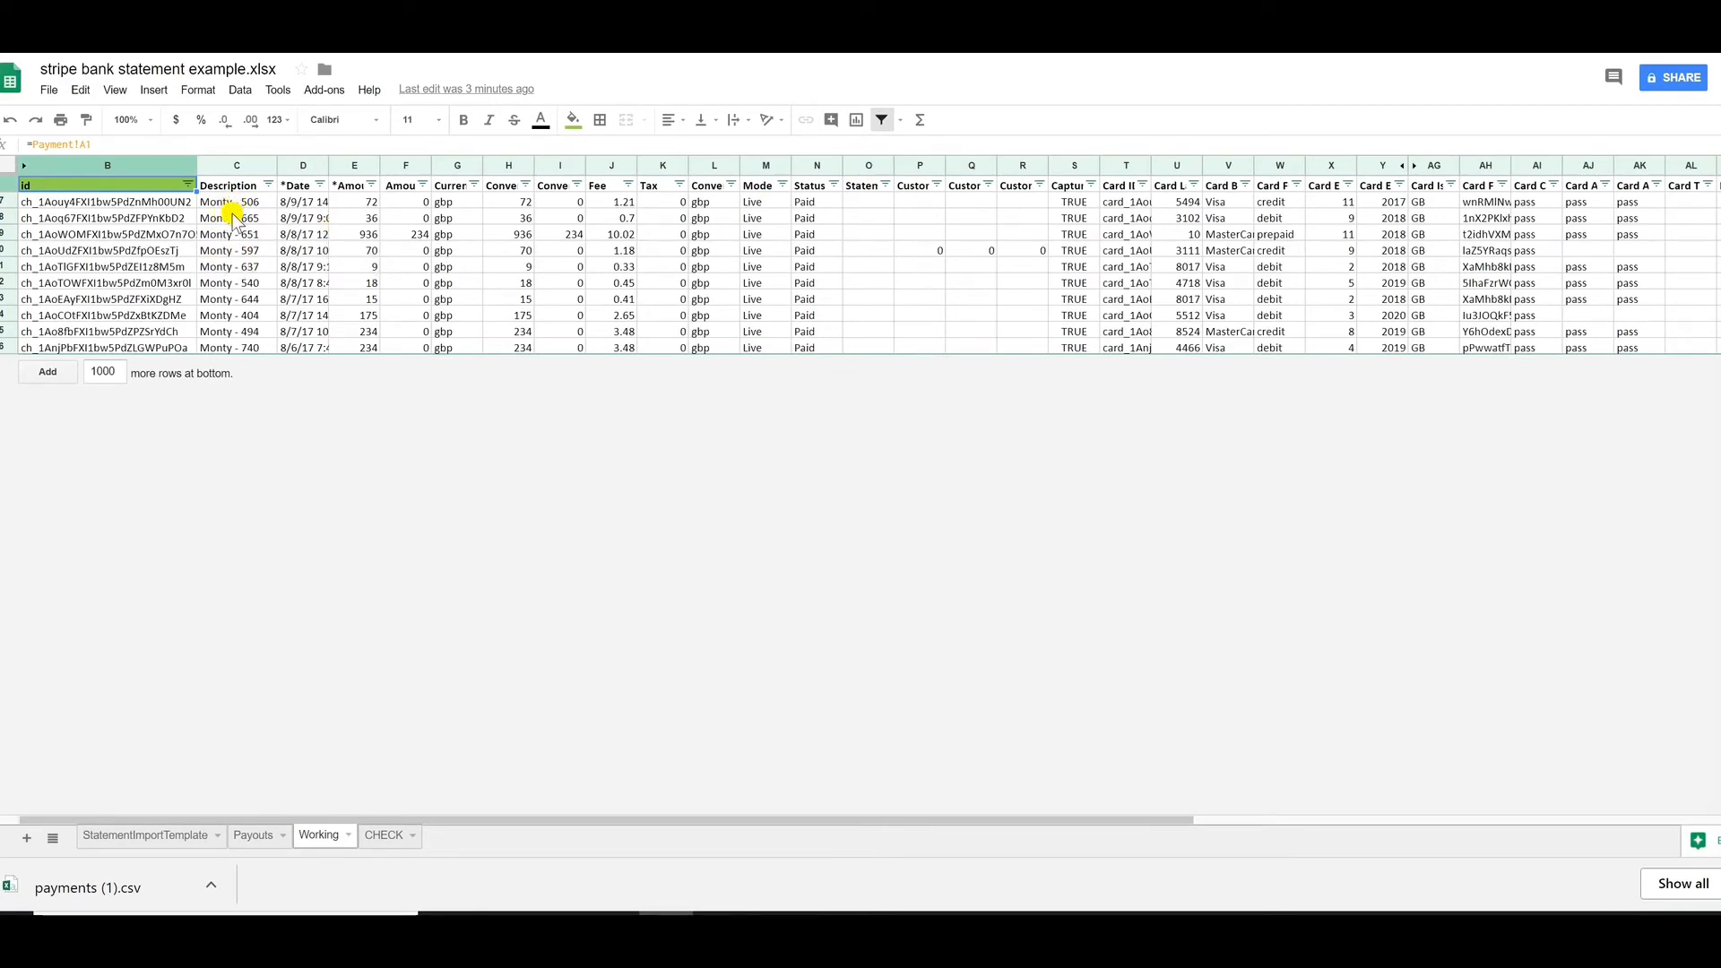
left_click_drag(357, 203, 365, 348)
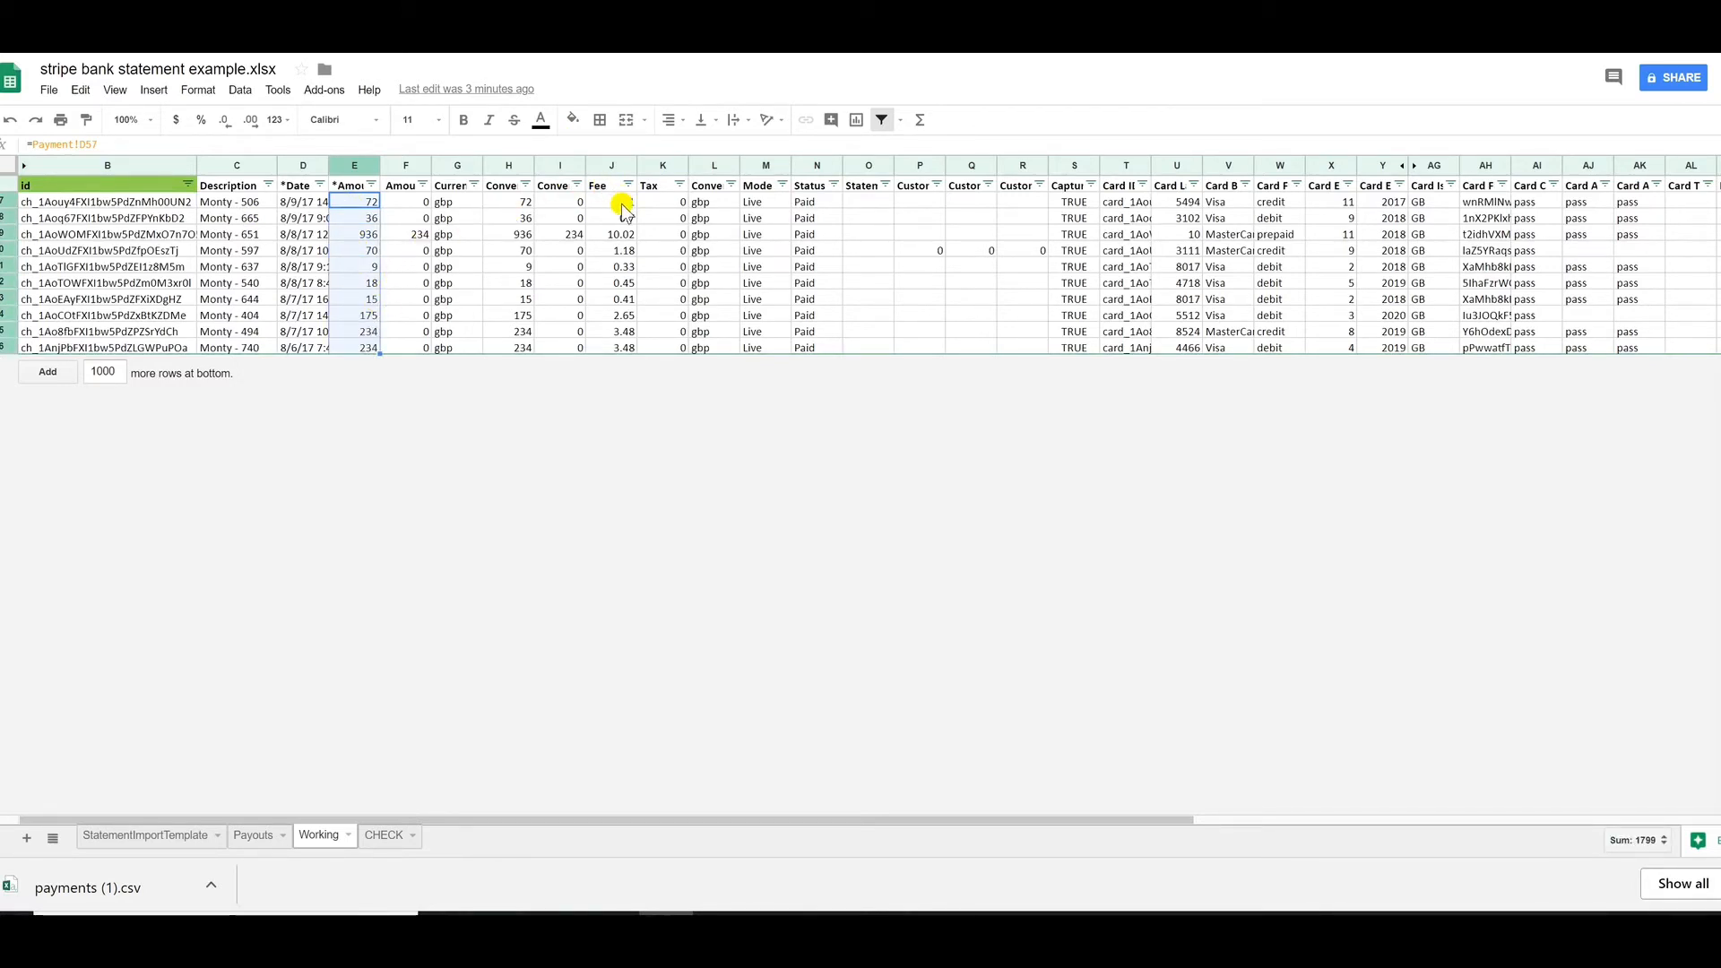
left_click_drag(624, 205, 624, 350)
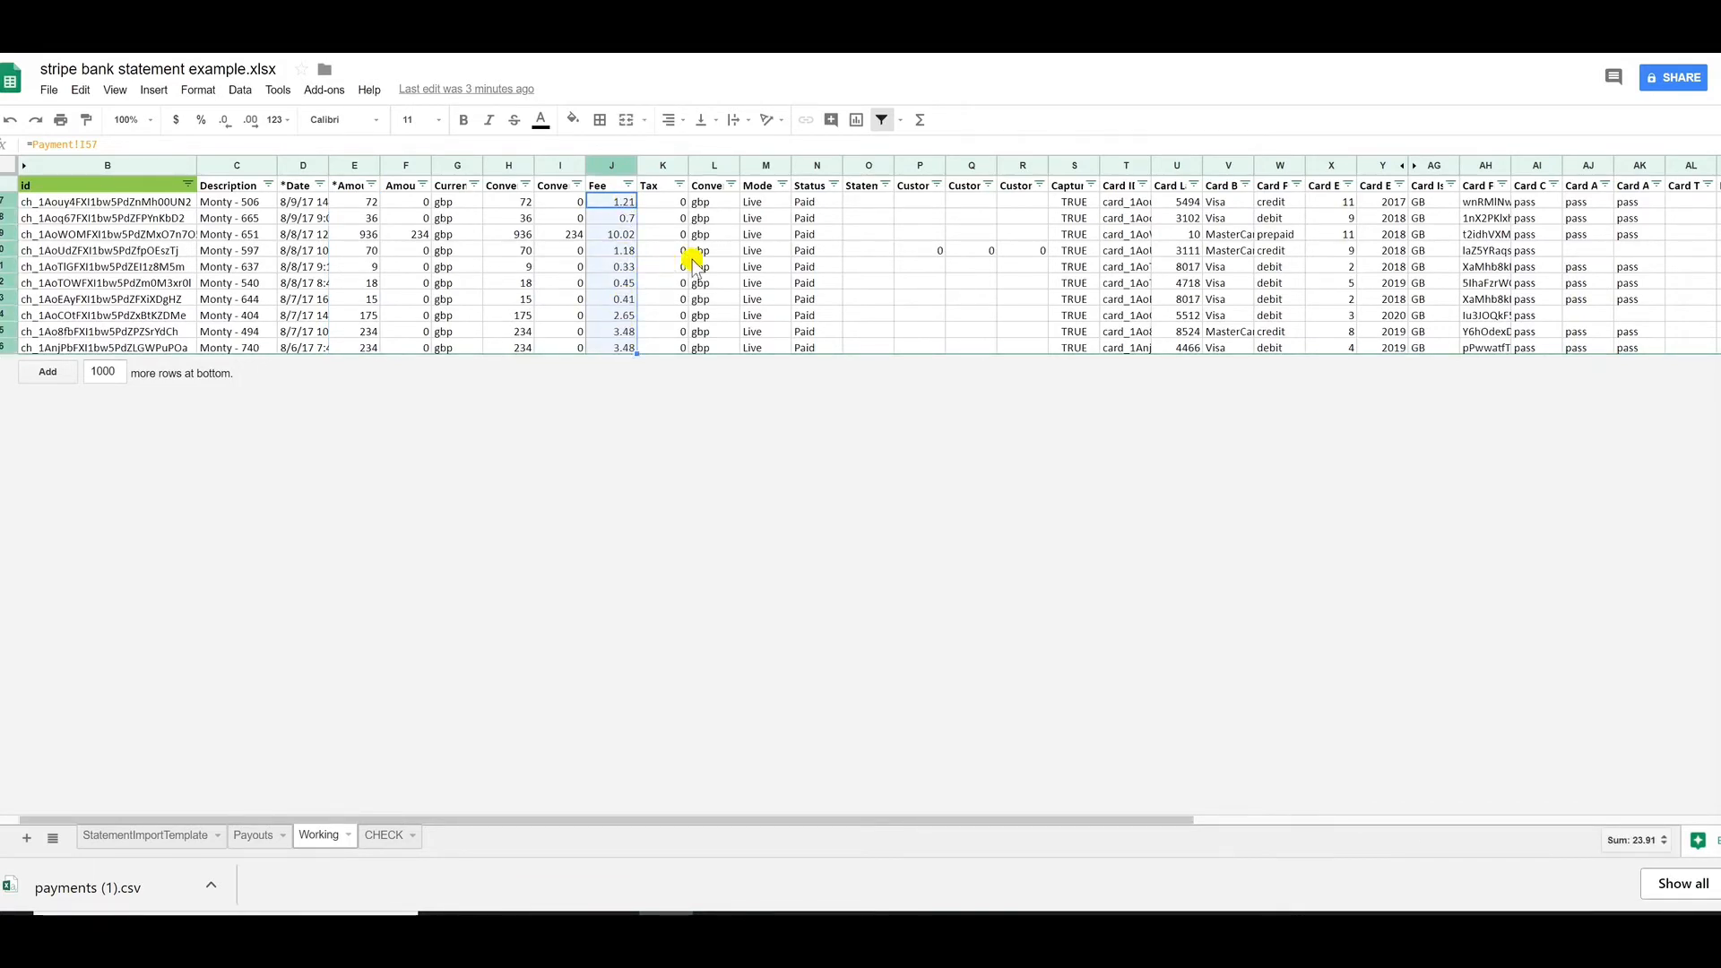
left_click(172, 841)
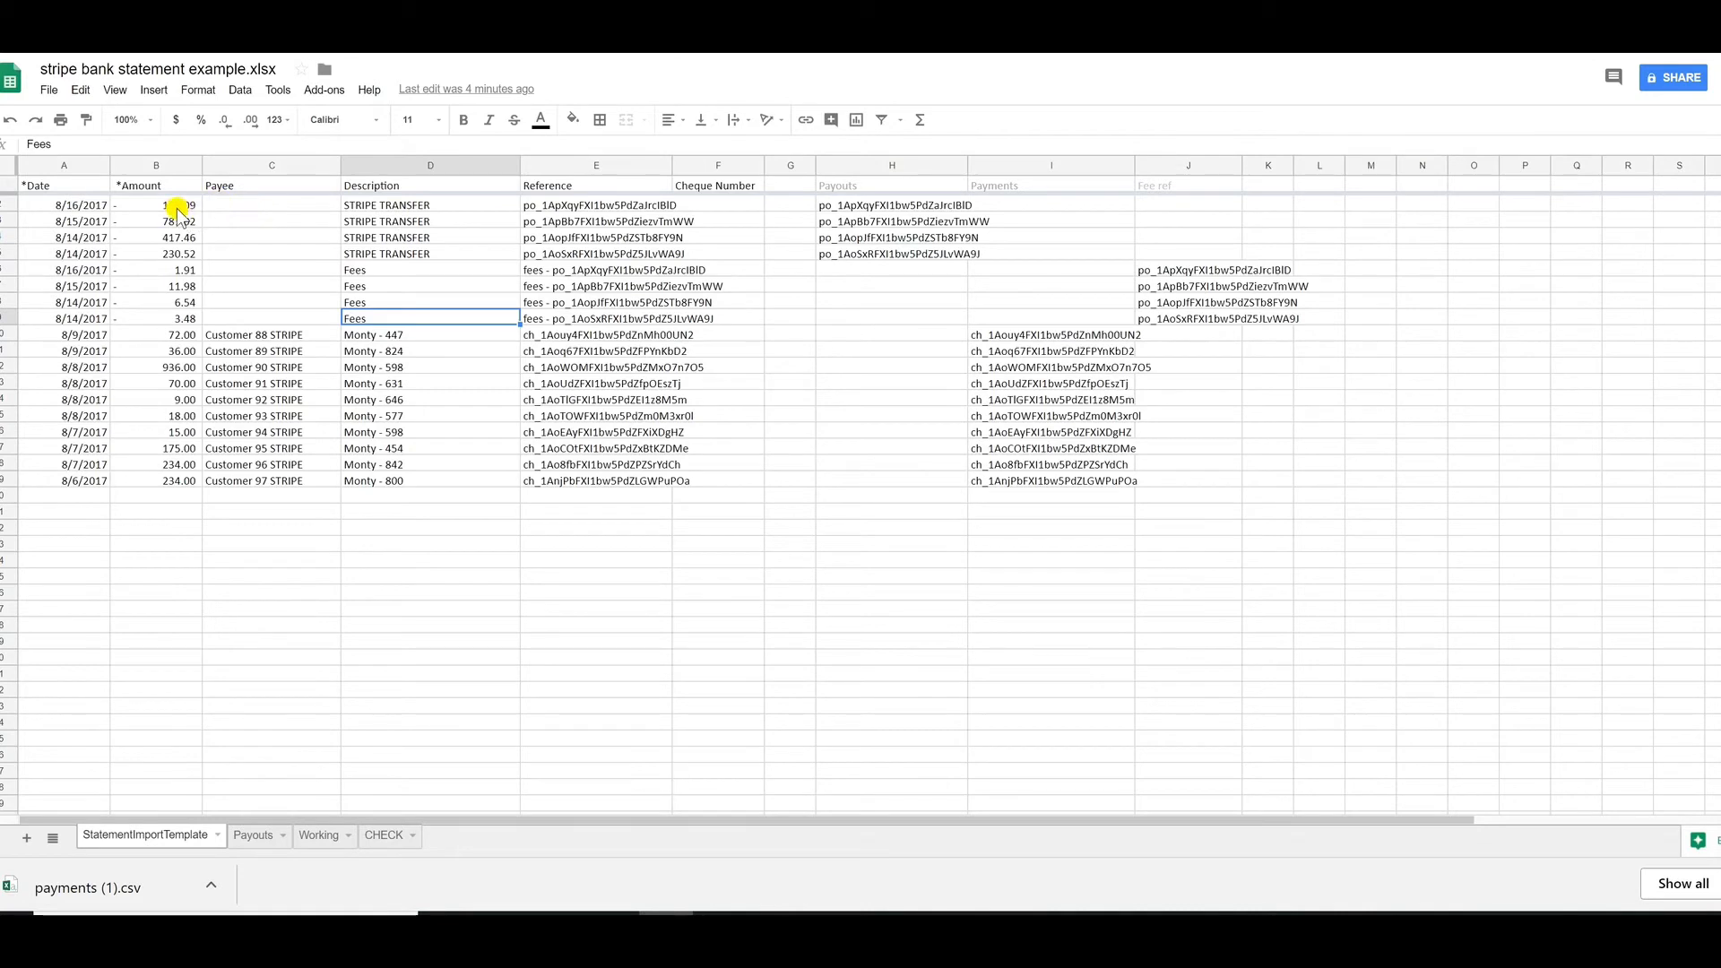
- Examine the transfer, fee and payment rows on the StatementImportTemplate sheet and the full range of their amounts
left_click_drag(179, 209, 386, 255)
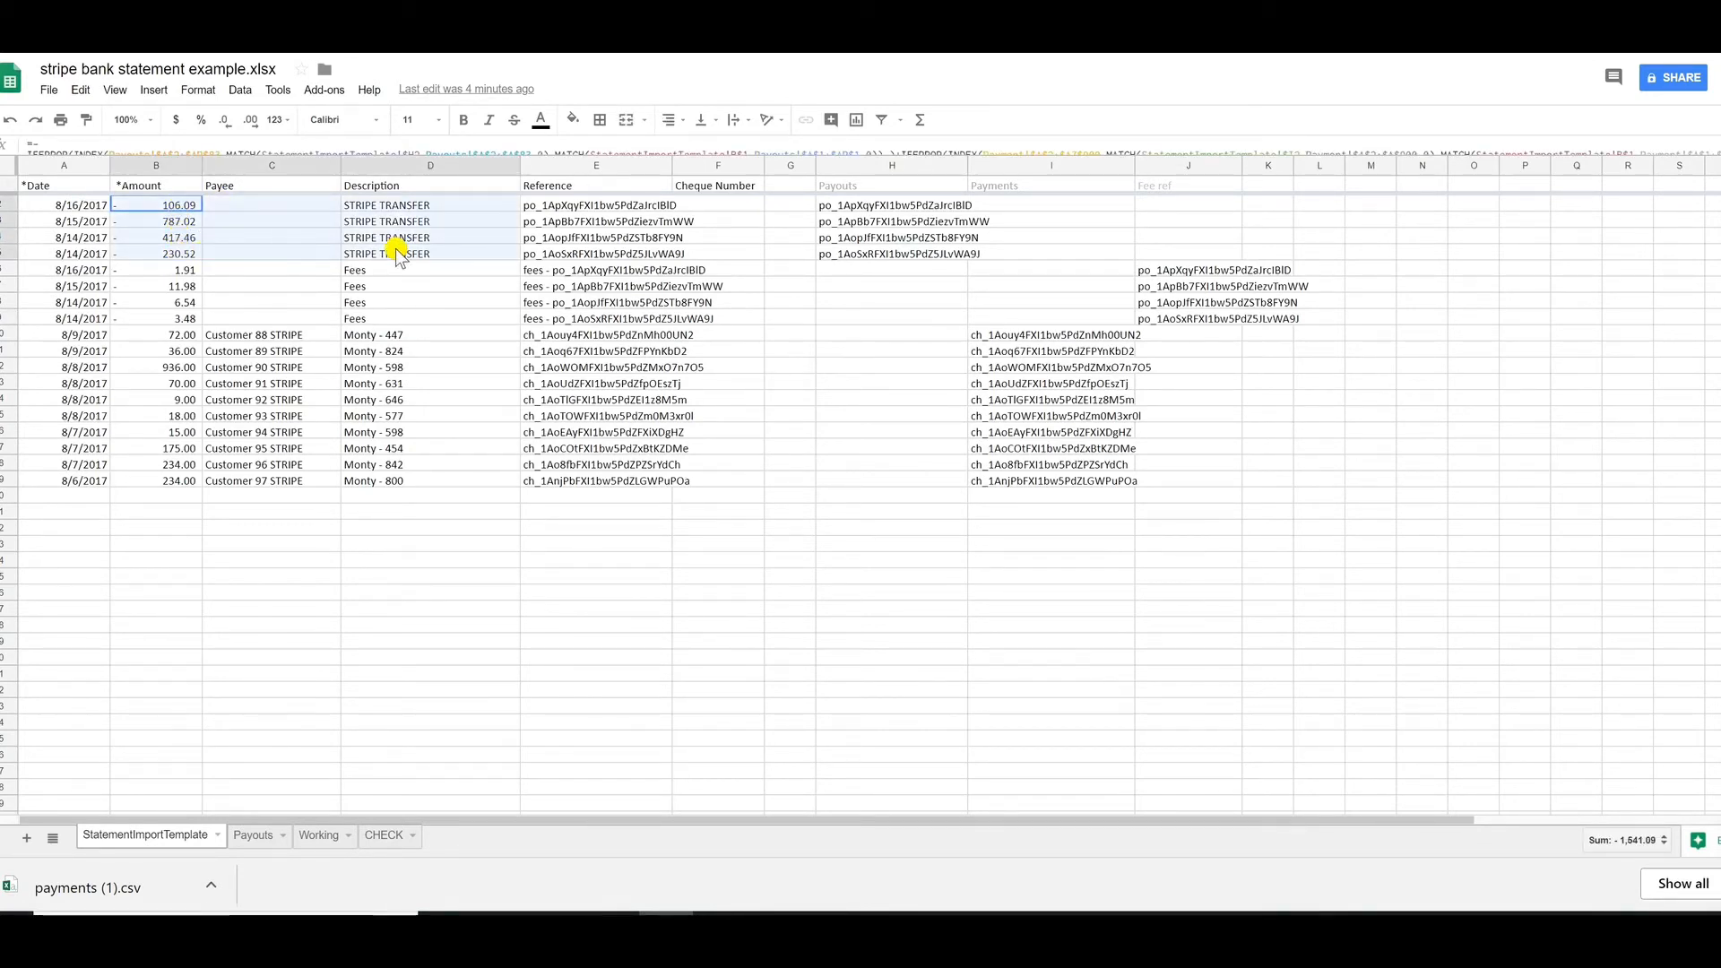
left_click_drag(397, 251, 397, 251)
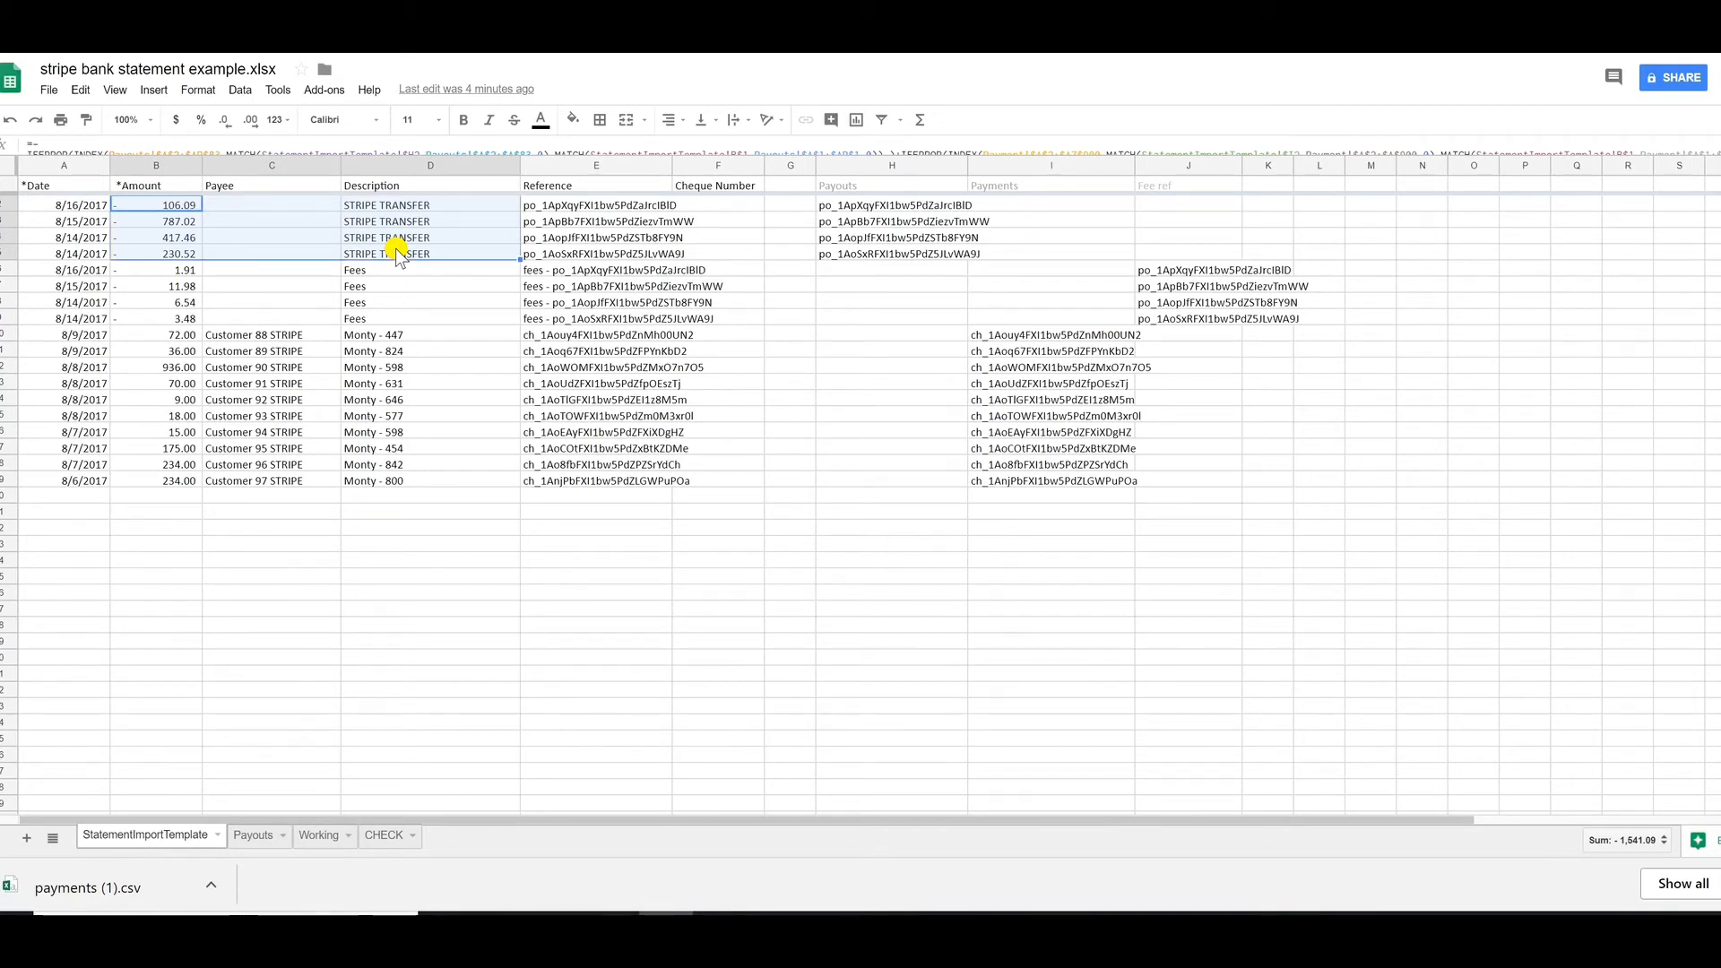
left_click_drag(181, 271, 392, 315)
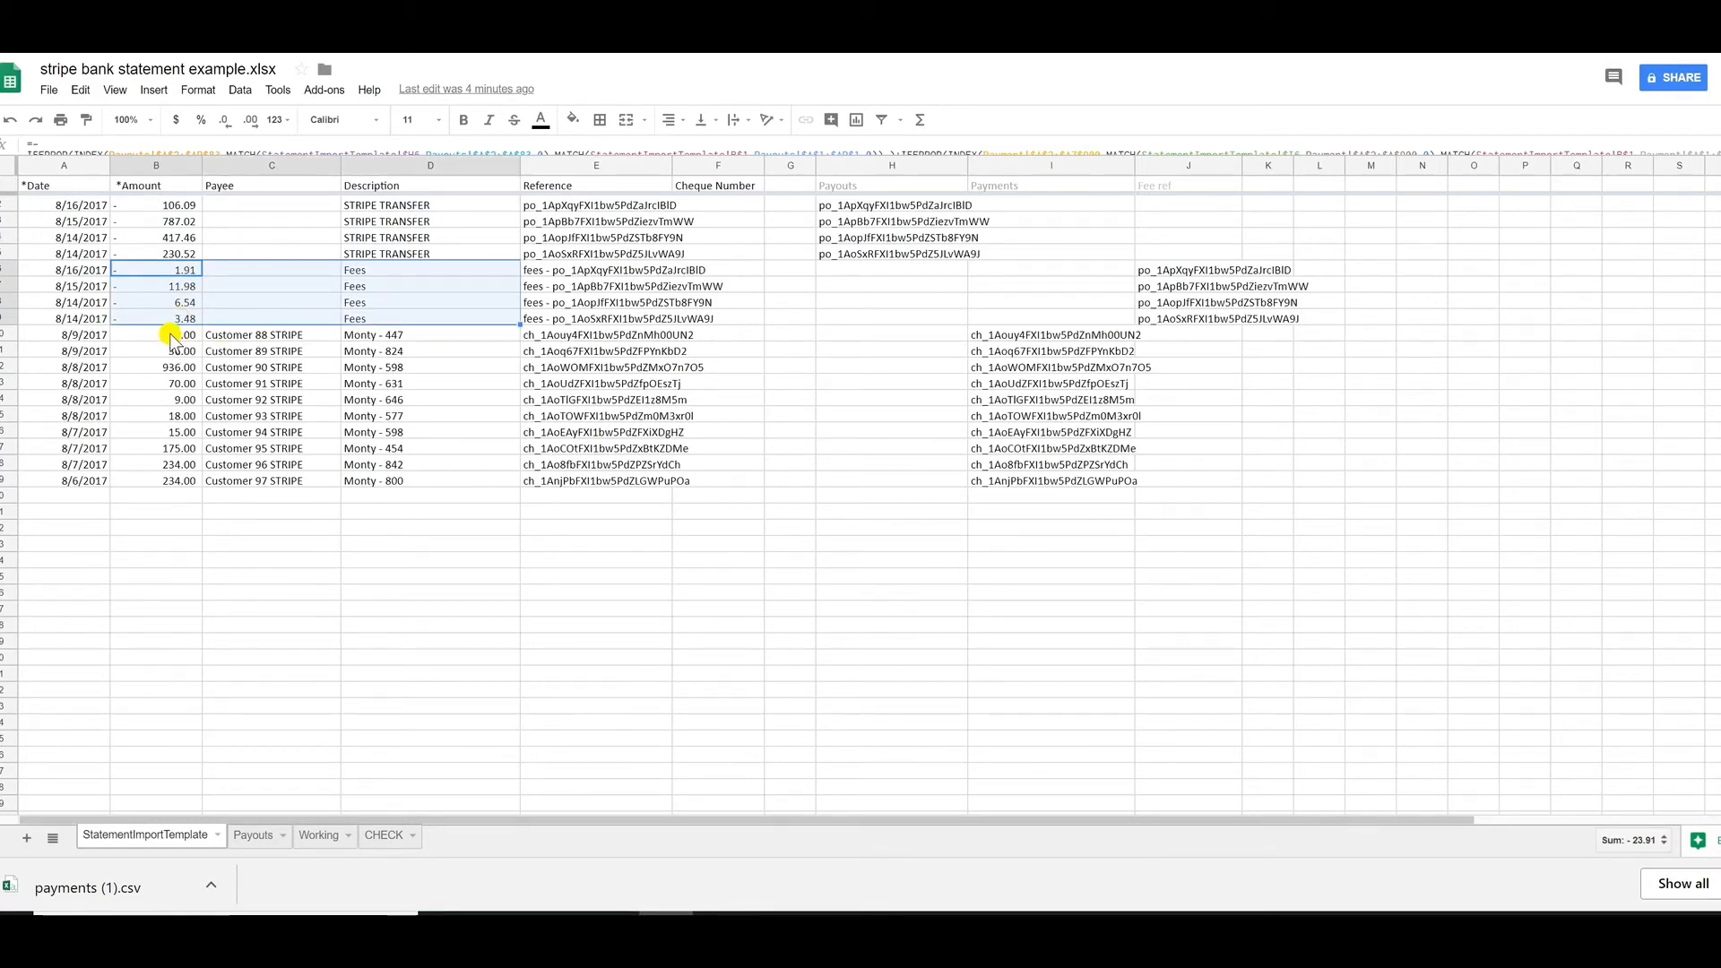
left_click_drag(171, 337, 387, 481)
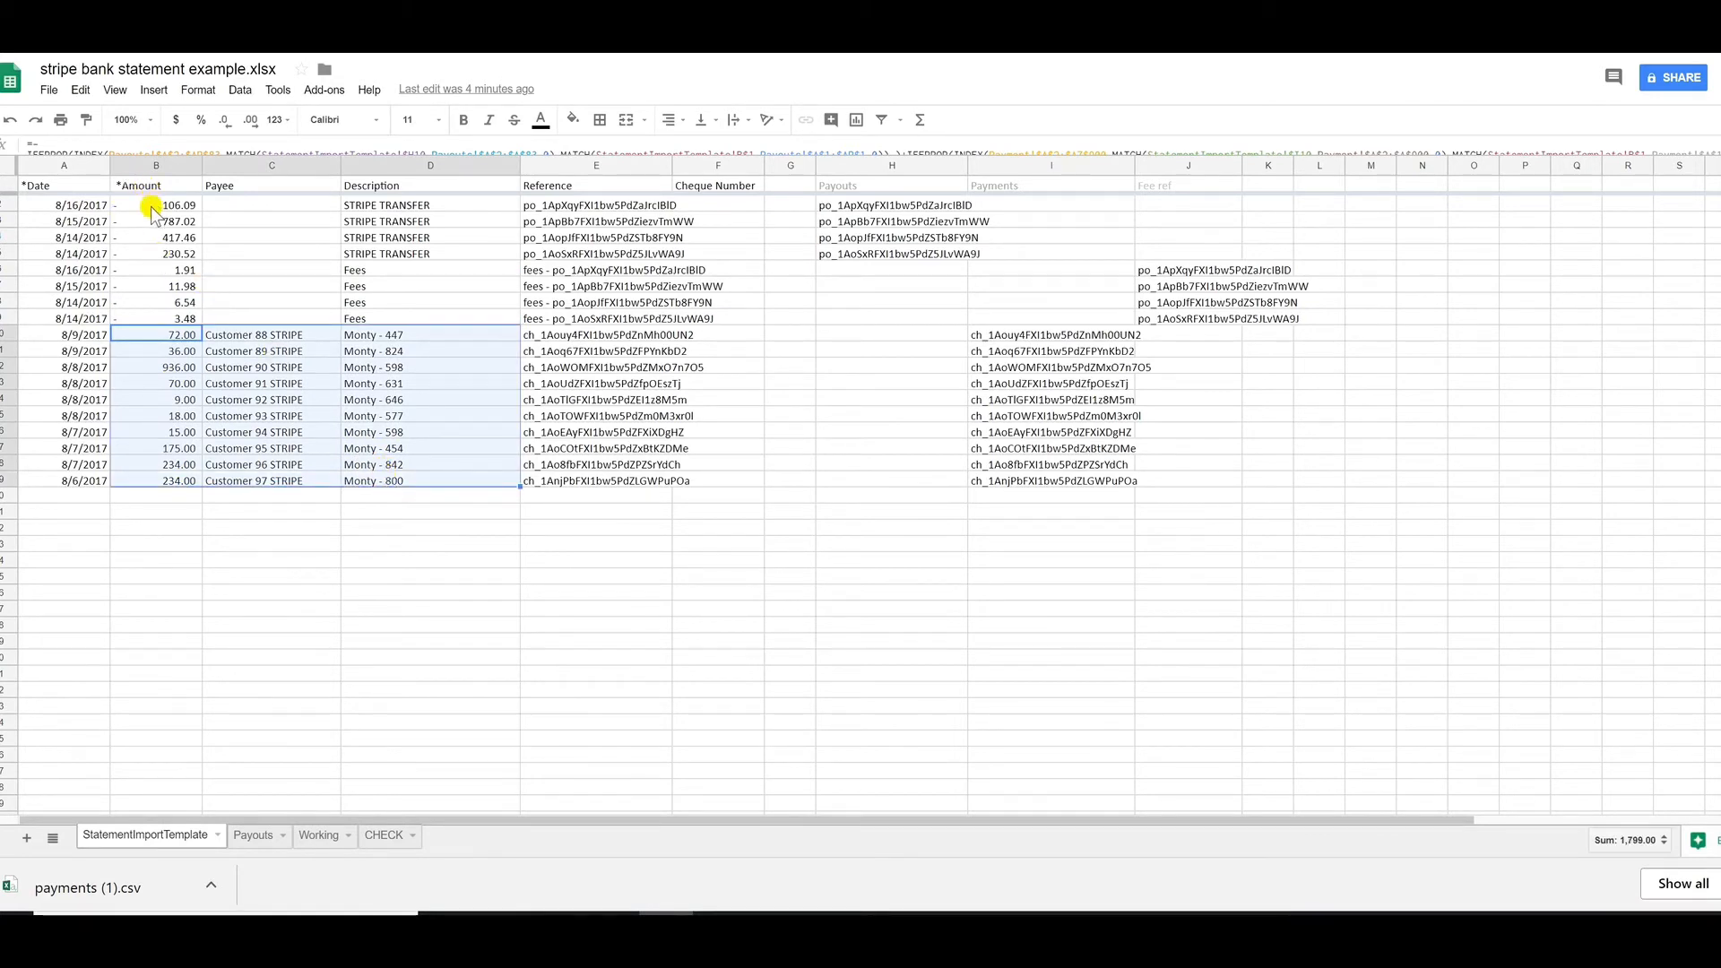
left_click_drag(153, 212, 168, 484)
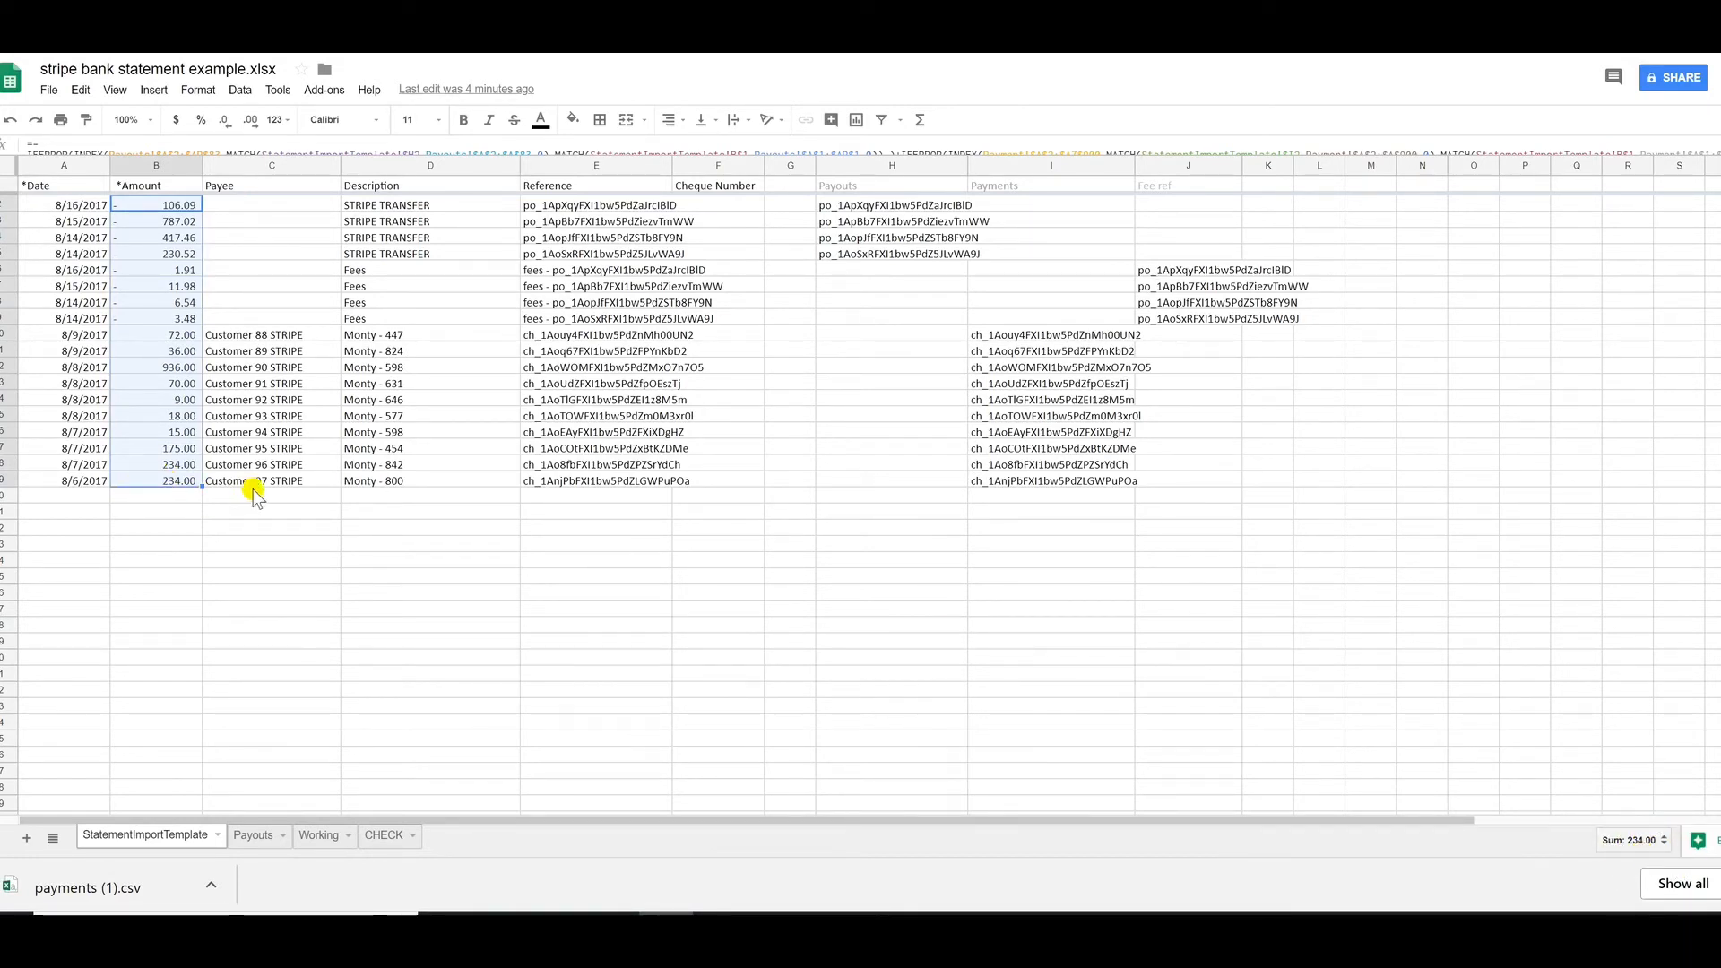
- Enter an amount of -234 in the first empty row below the last payment
left_click(163, 496)
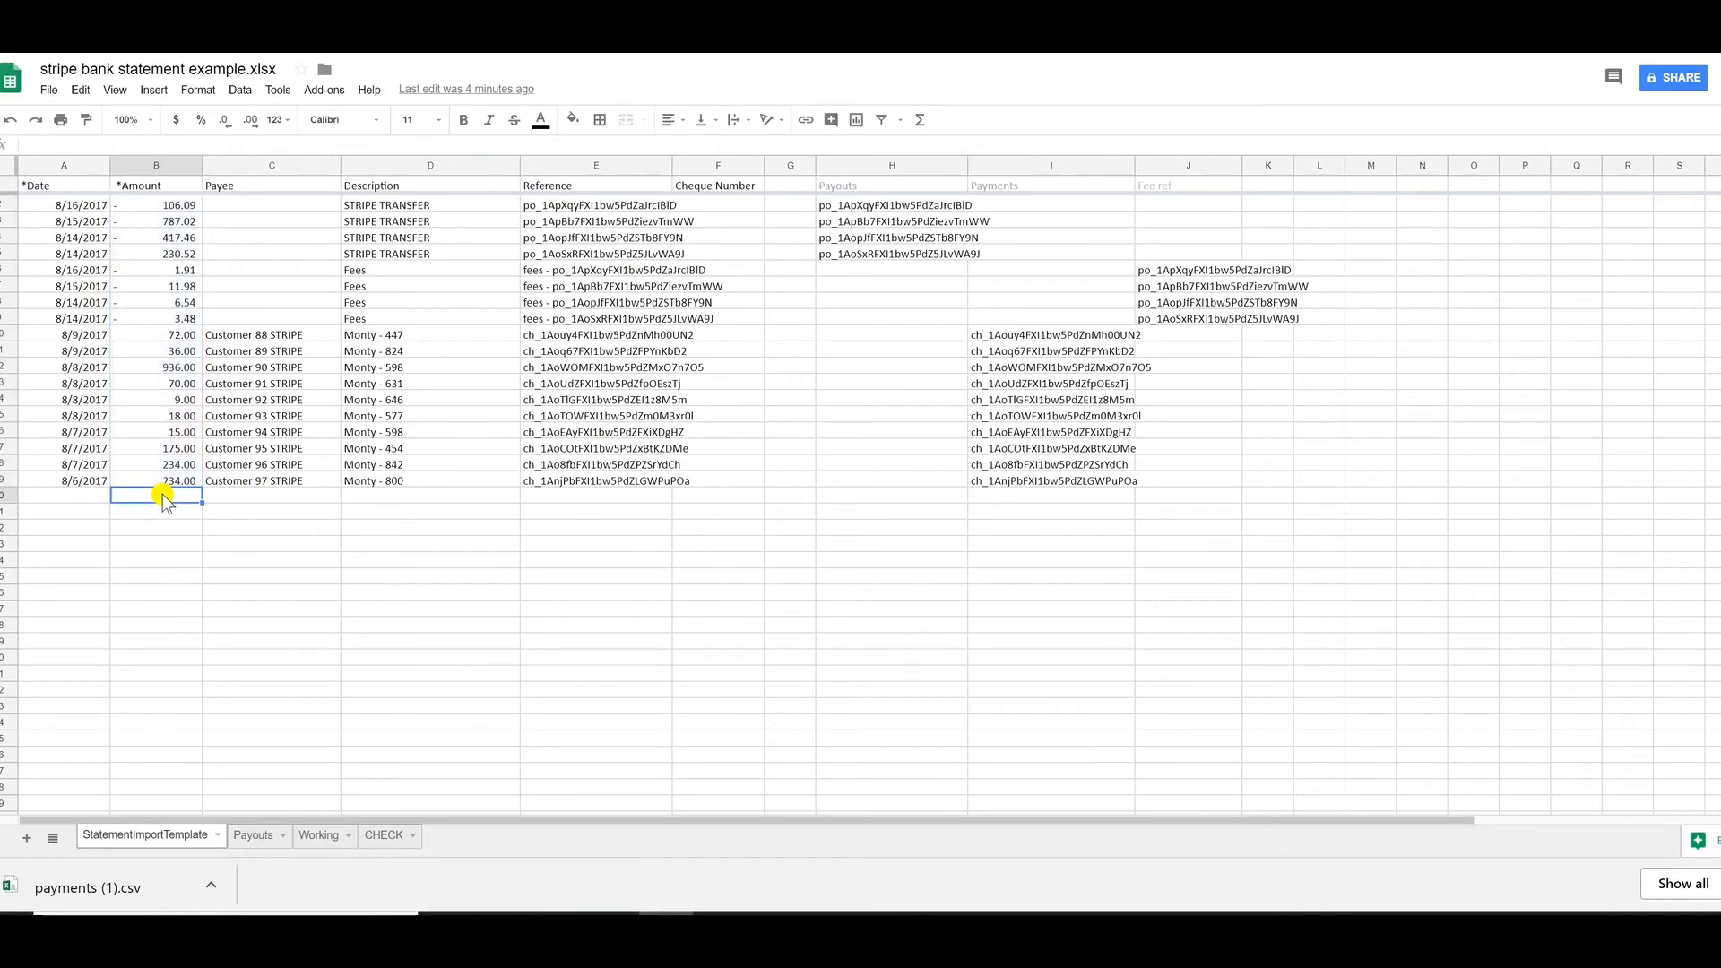
key("Return")
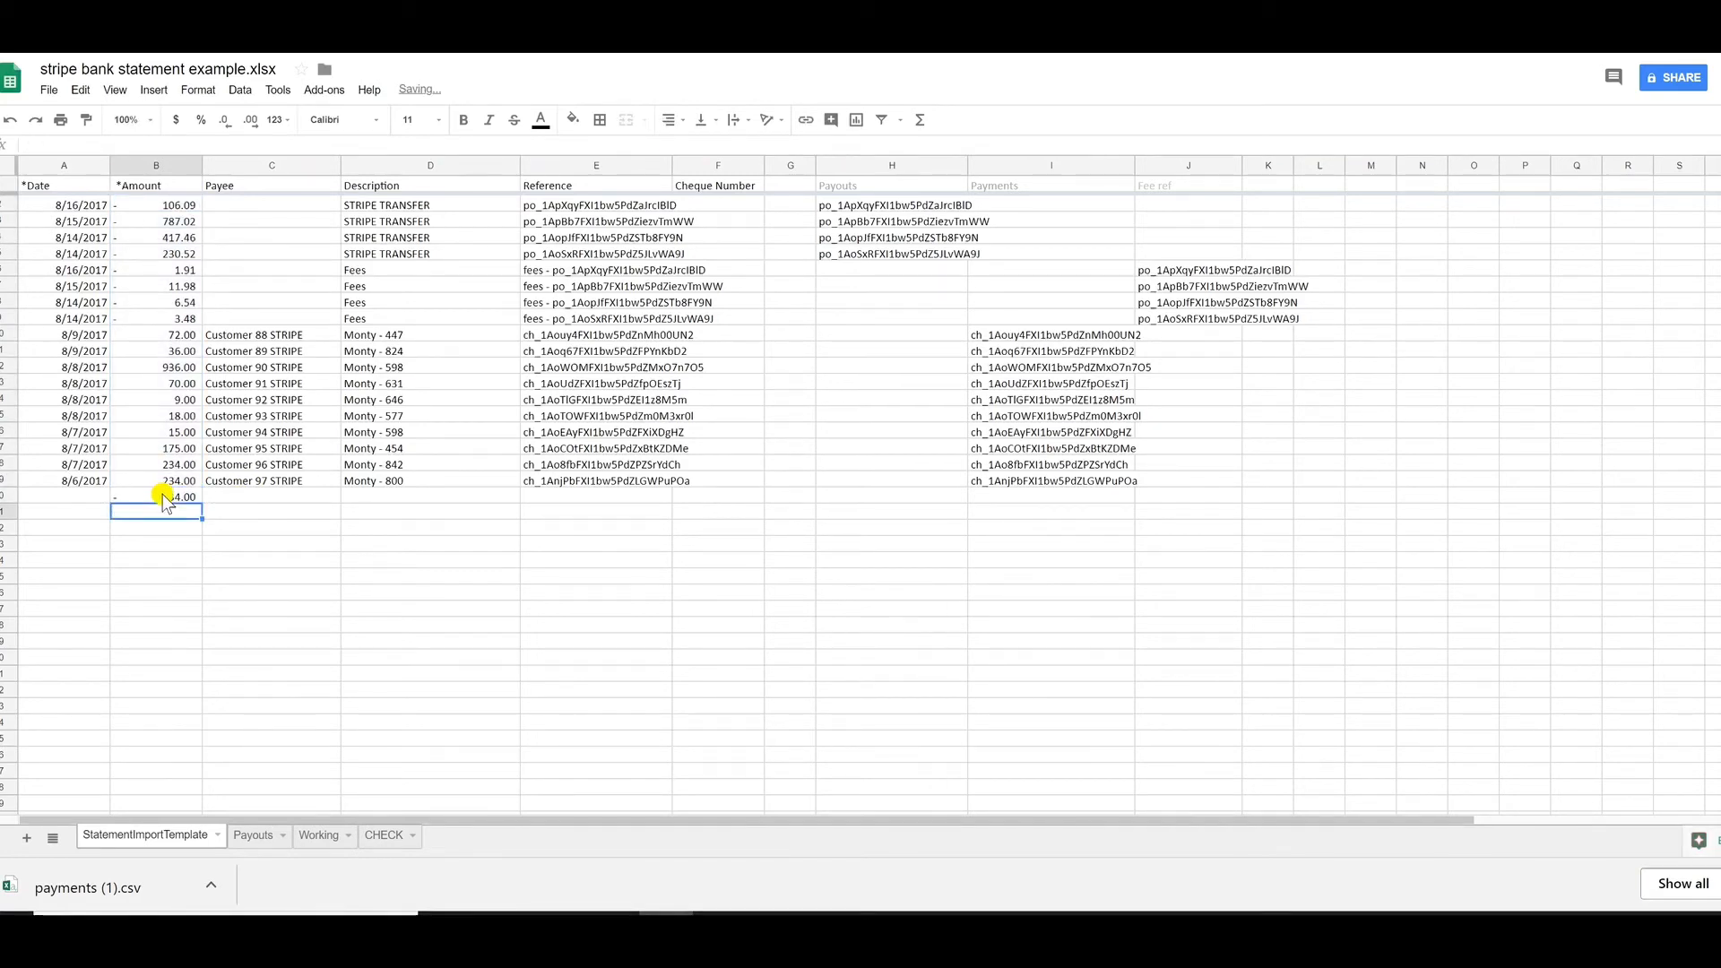
- Copy the date cell of the last payment row into the date cell of the new row
key("Right")
key("Left")
key("Left")
key("Up")
key("Up")
key("ctrl+c")
key("Down")
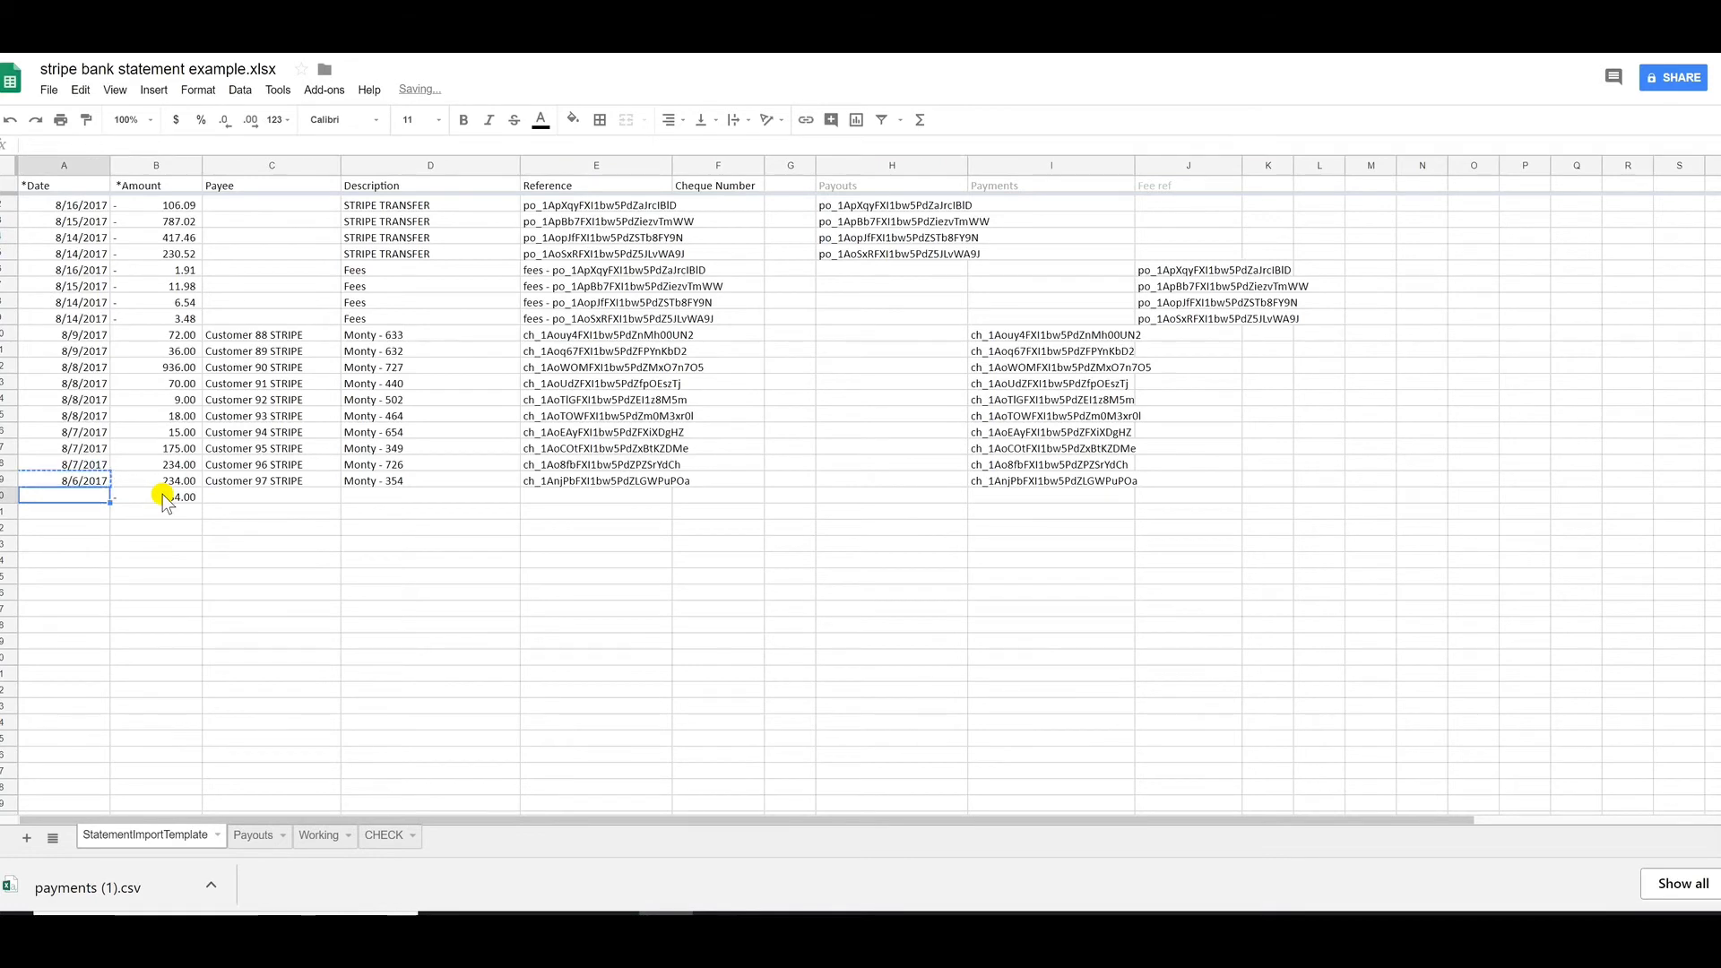
key("ctrl+v")
key("Right")
key("Right")
key("Left")
key("Left")
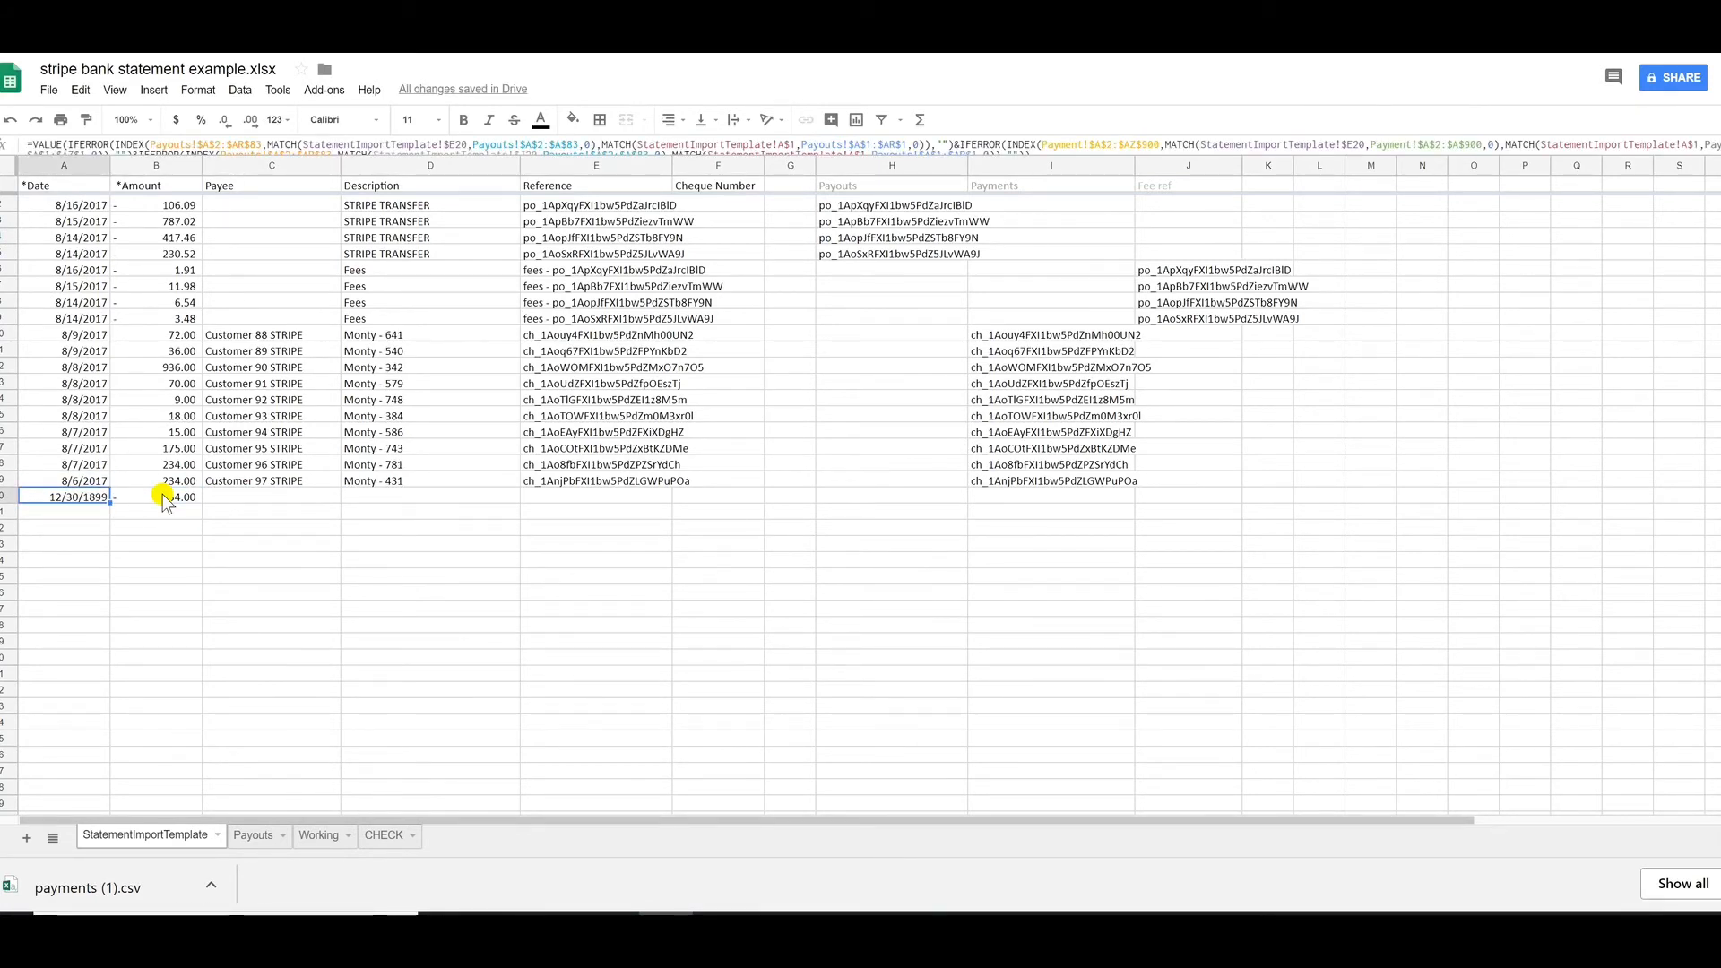
- Set the date of the new -234 row to 8/6/2017
type("8/6/")
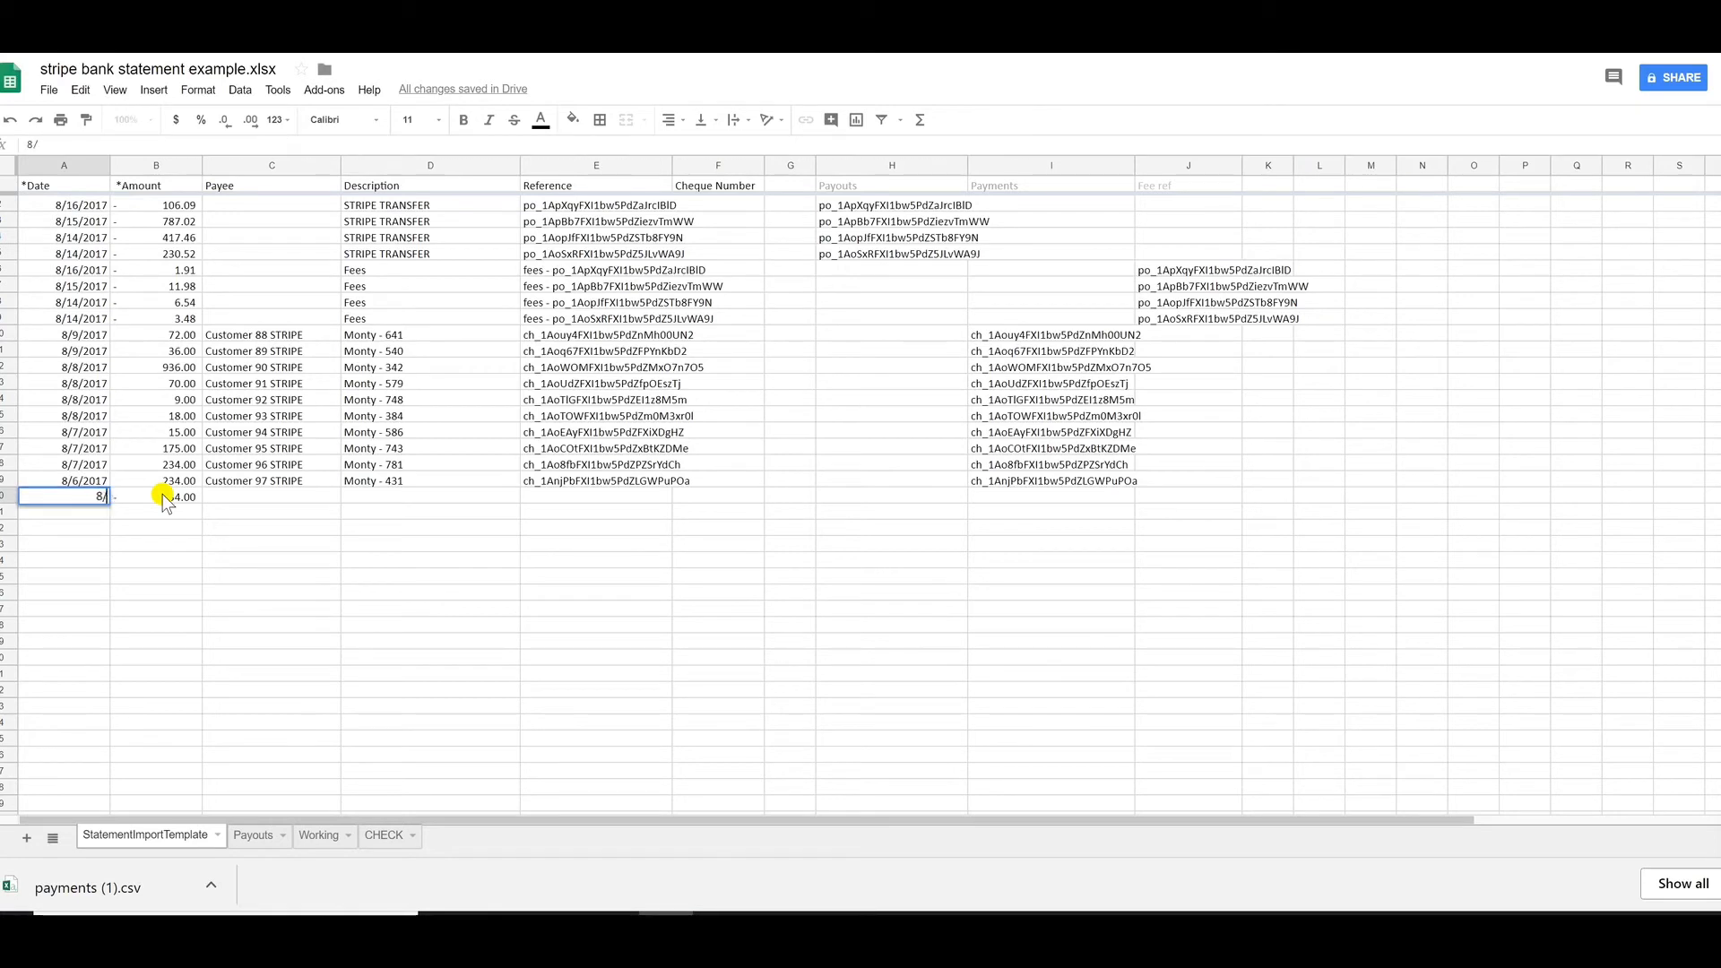
type("2017")
key("Tab")
key("Tab")
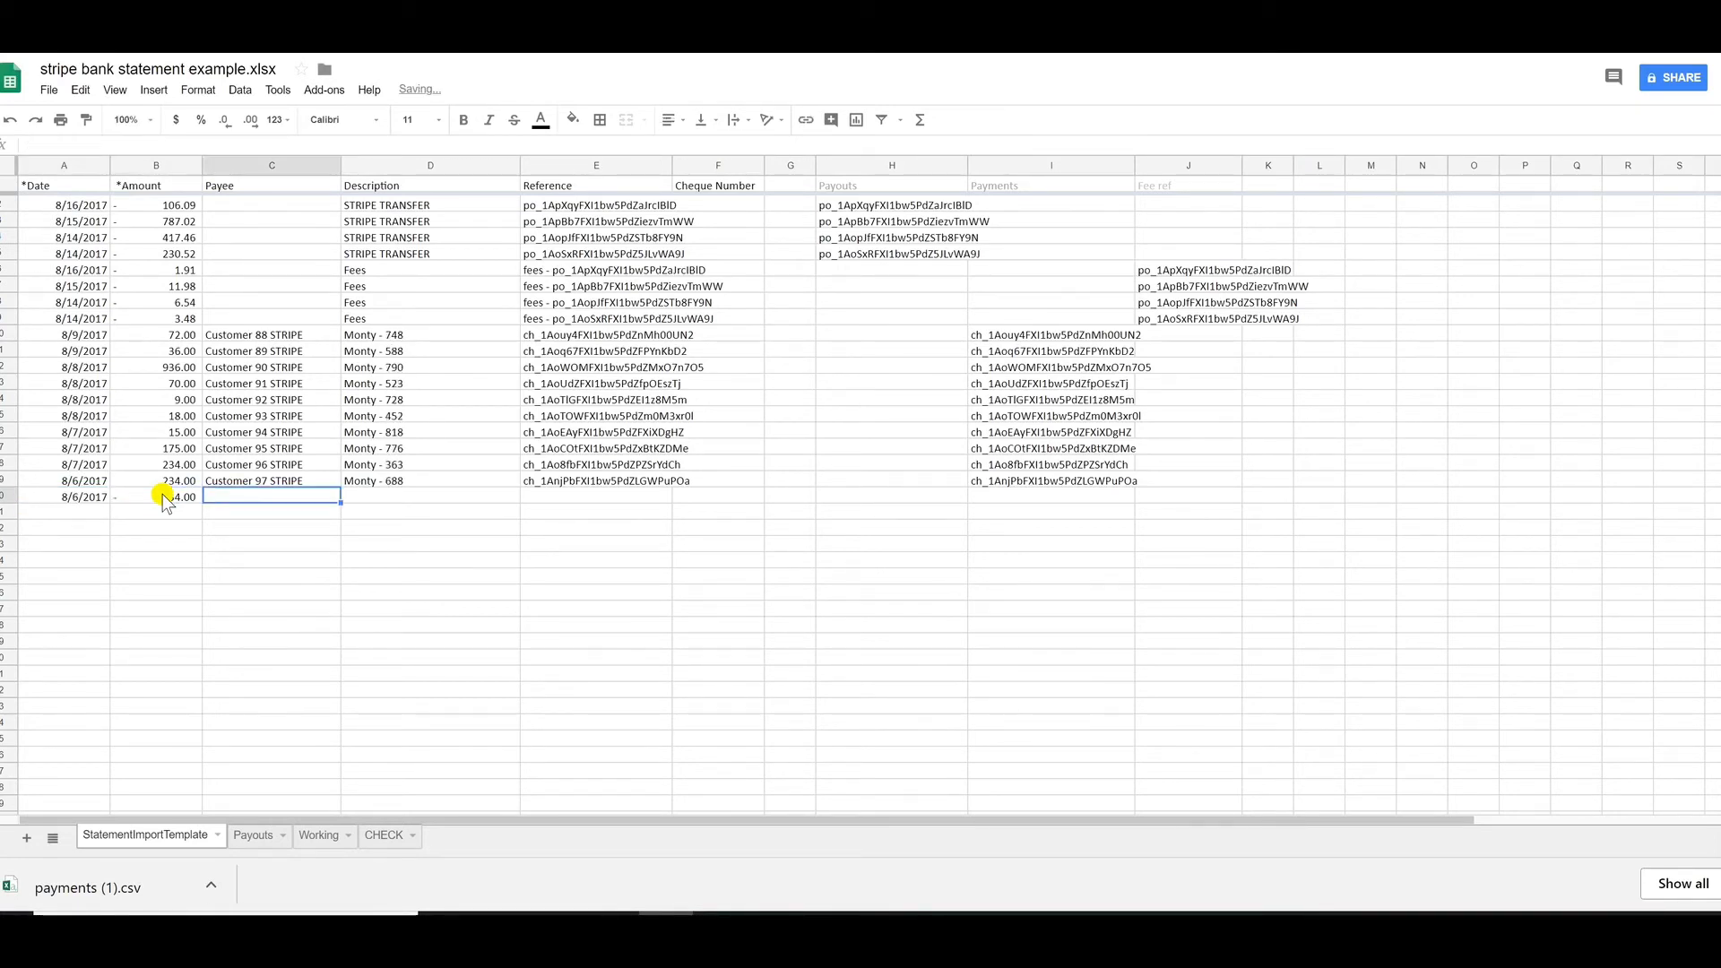
- Fill in the new row's payee as Customer 96 STRIPE and its description as Refund
type("Refu")
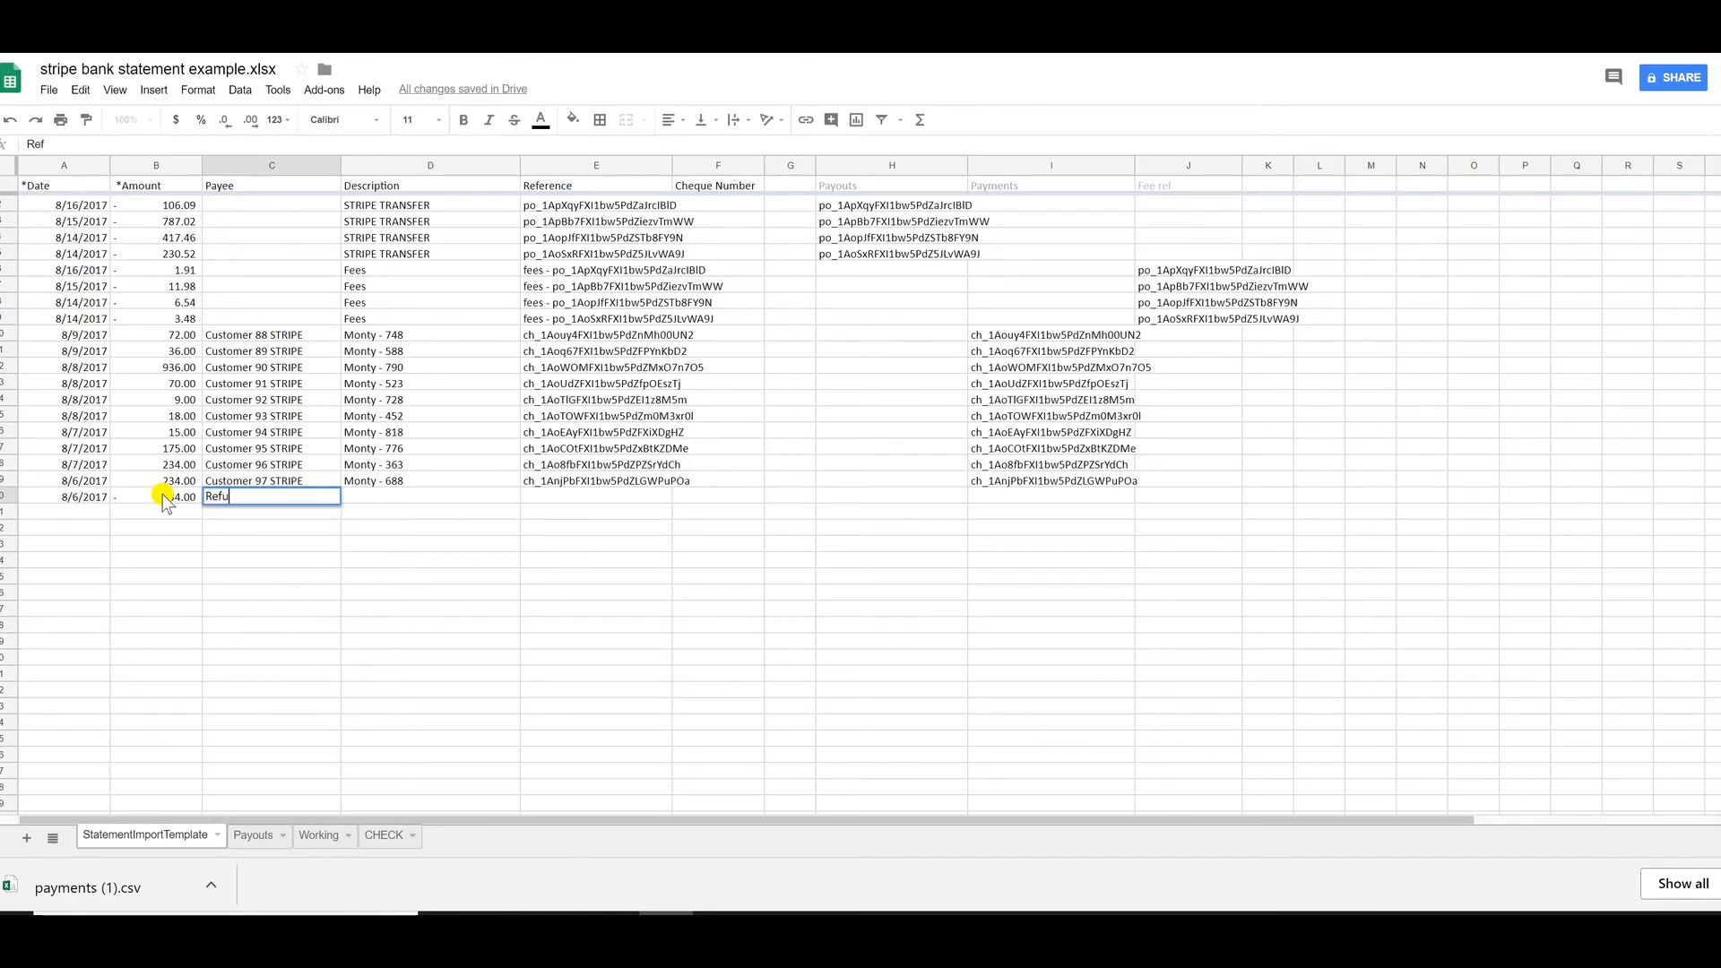
key("BackSpace")
key("BackSpace")
key("BackSpace")
key("BackSpace")
type("Customer 96")
key("Tab")
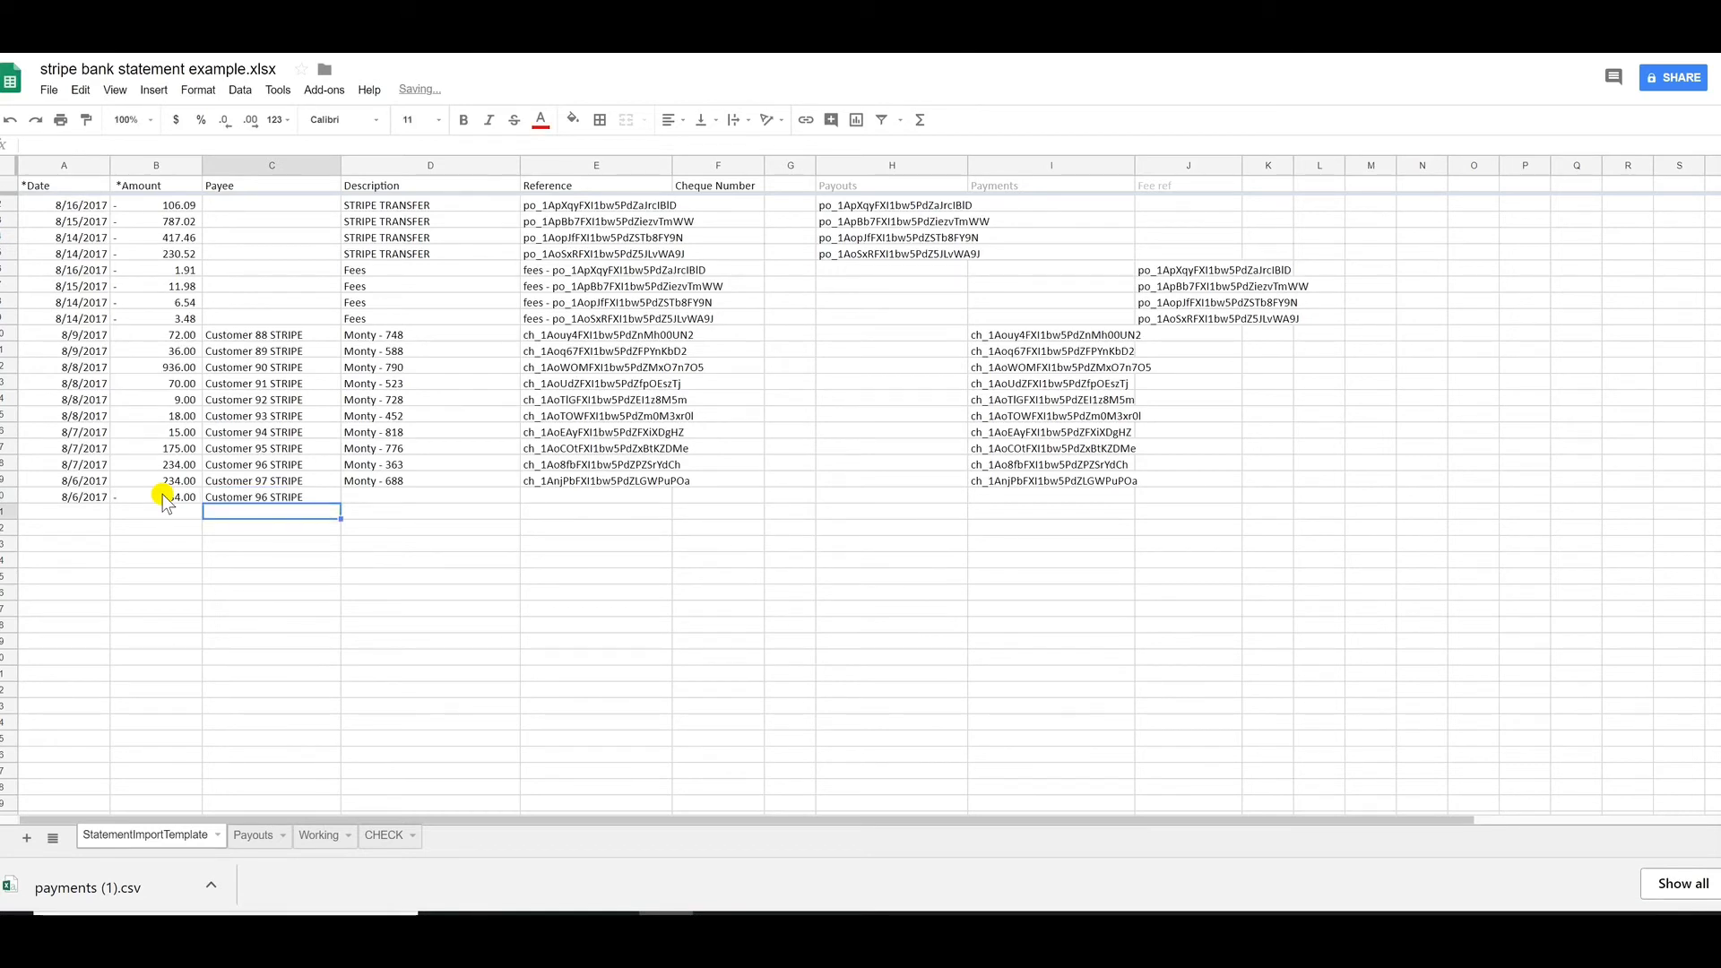
type("Refund")
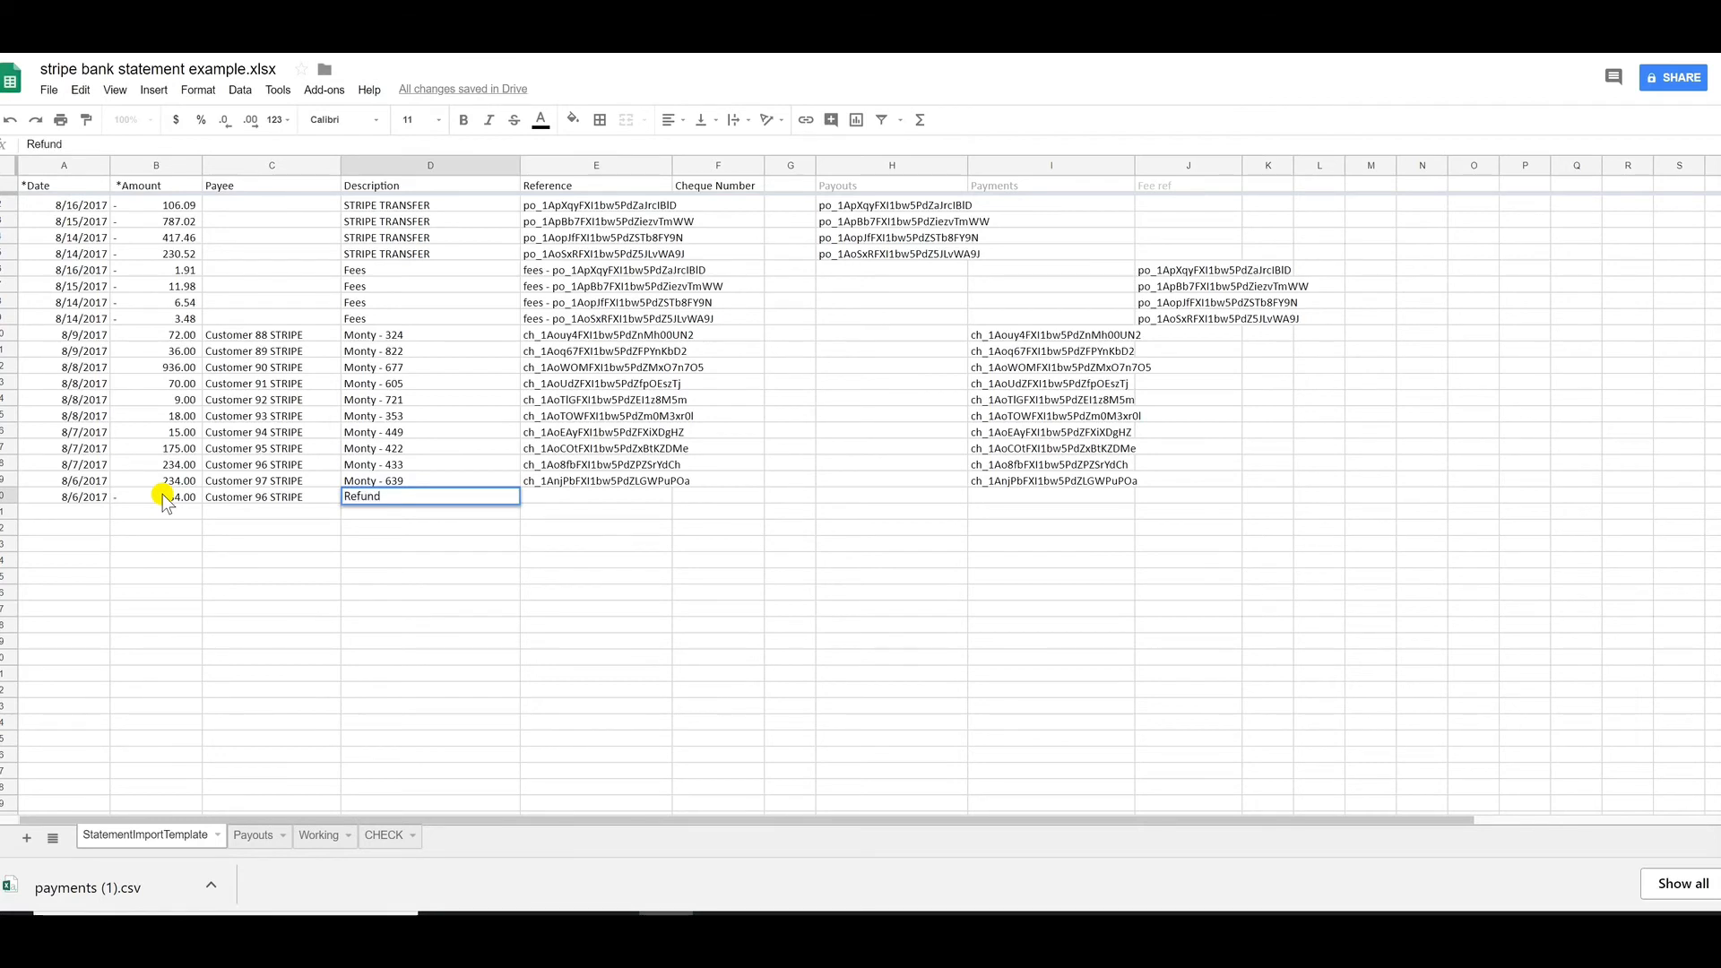
key("Return")
- Check the sum of all amounts from the refund row up to the first transfer
left_click(164, 495)
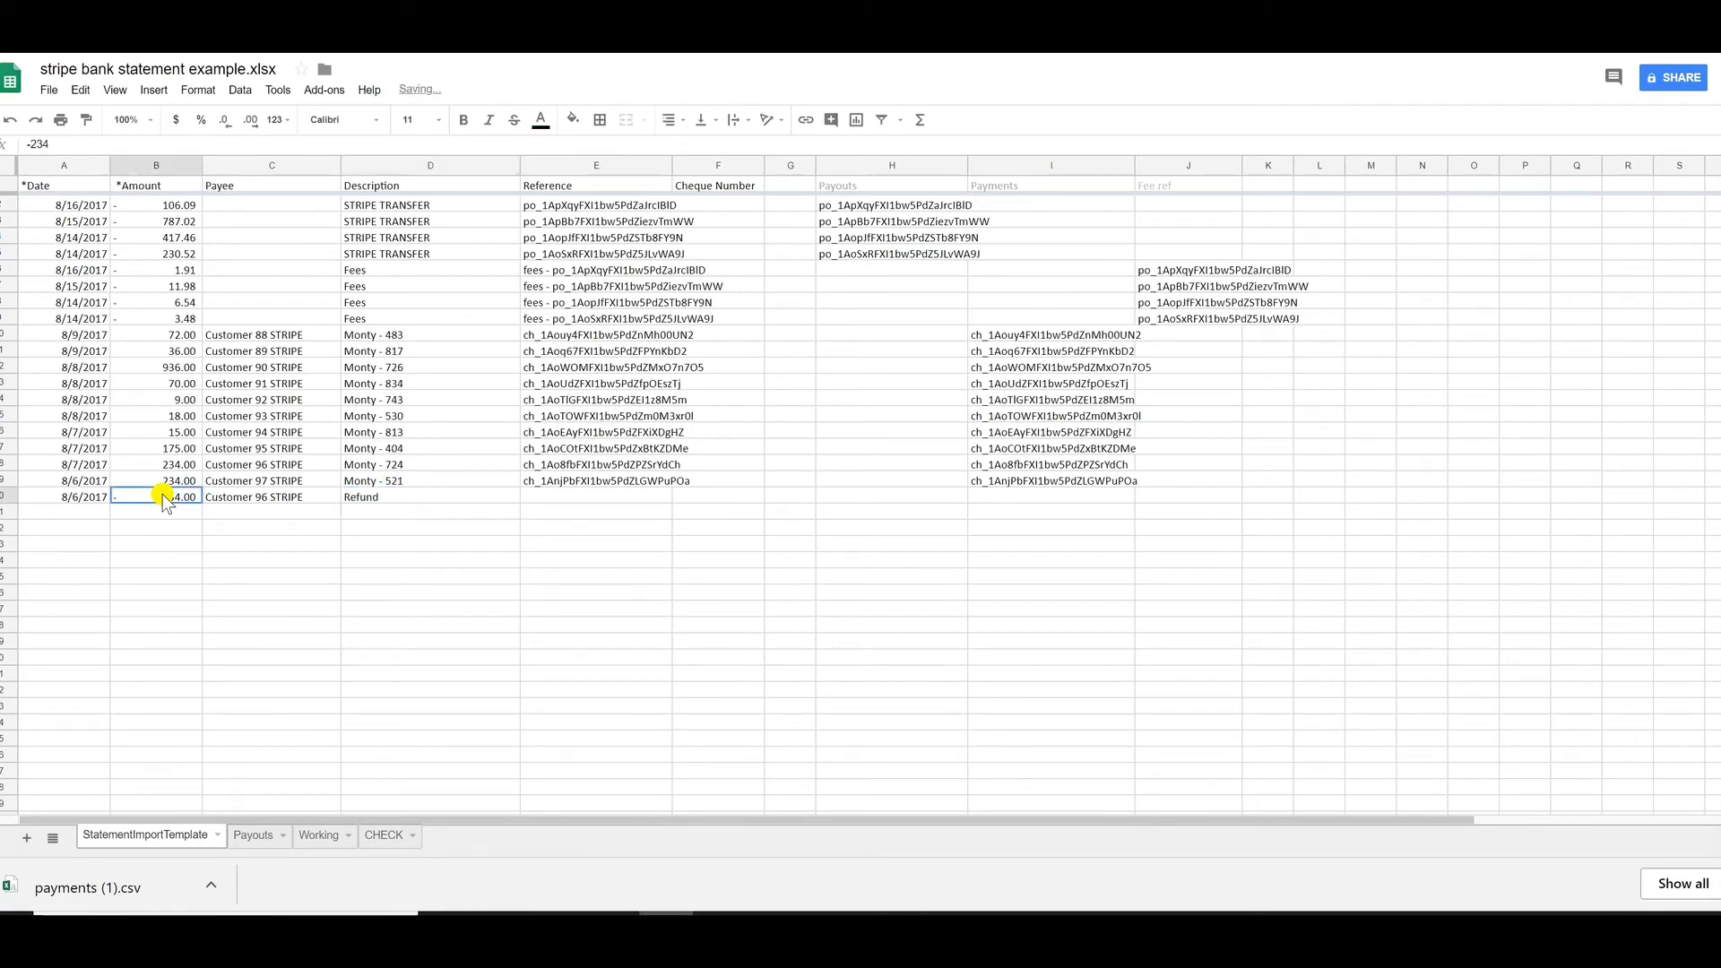
left_click_drag(164, 495, 164, 209)
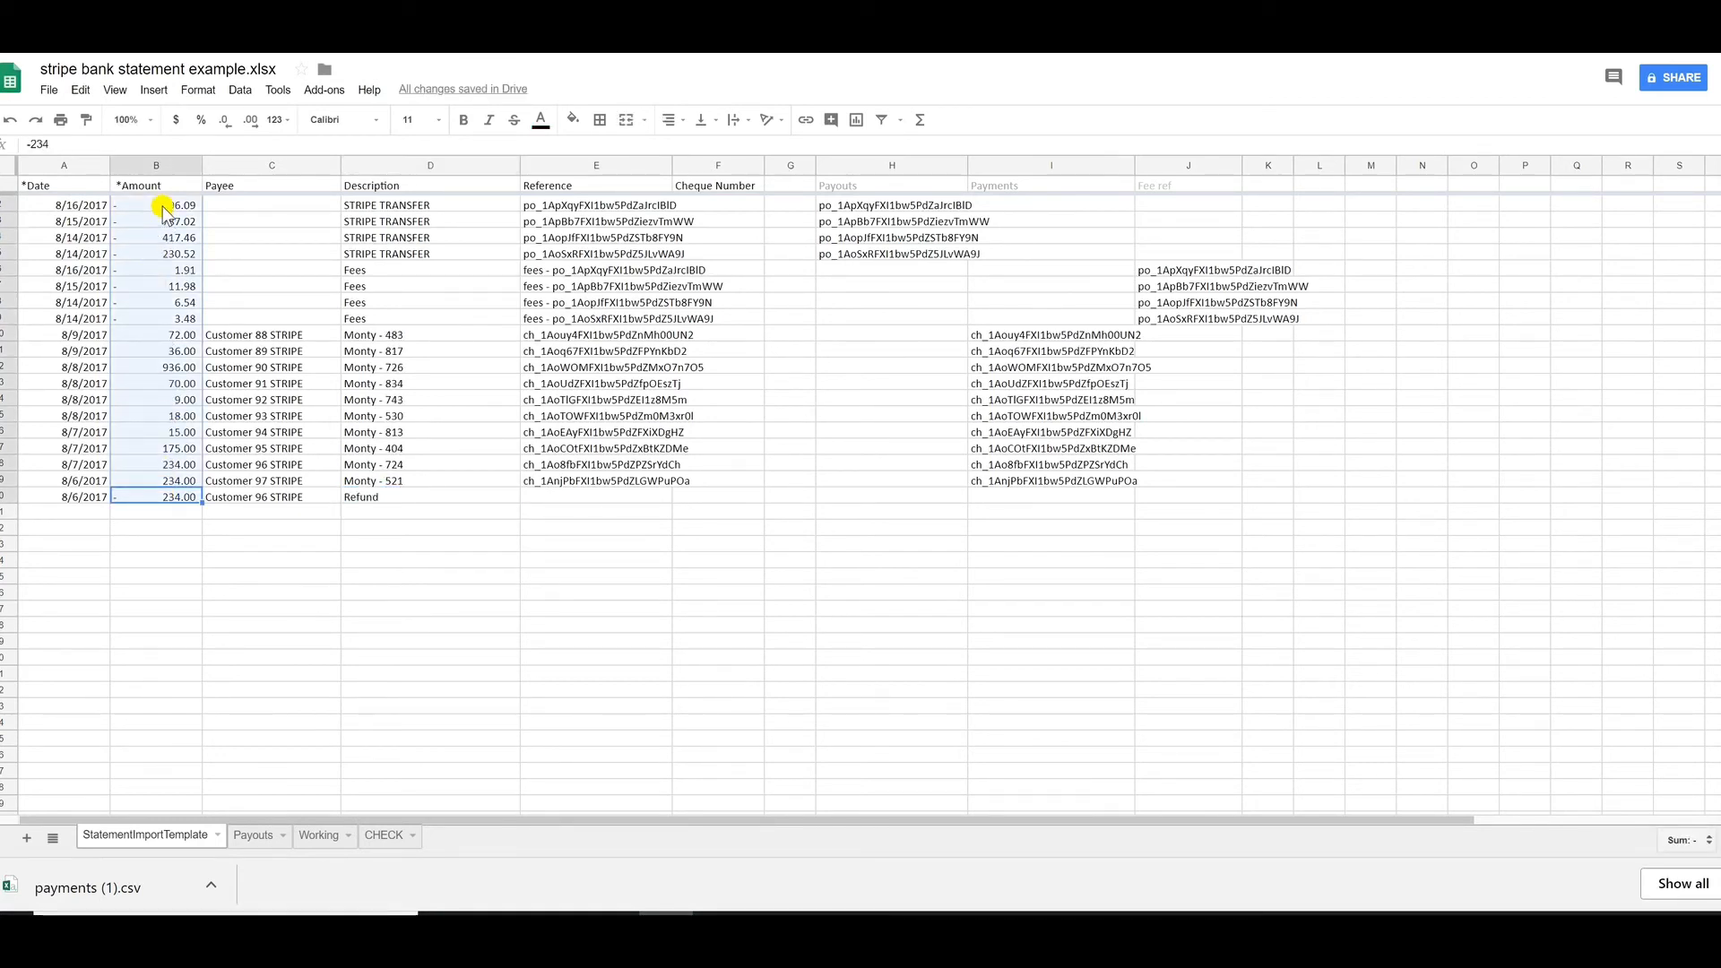
left_click(227, 356)
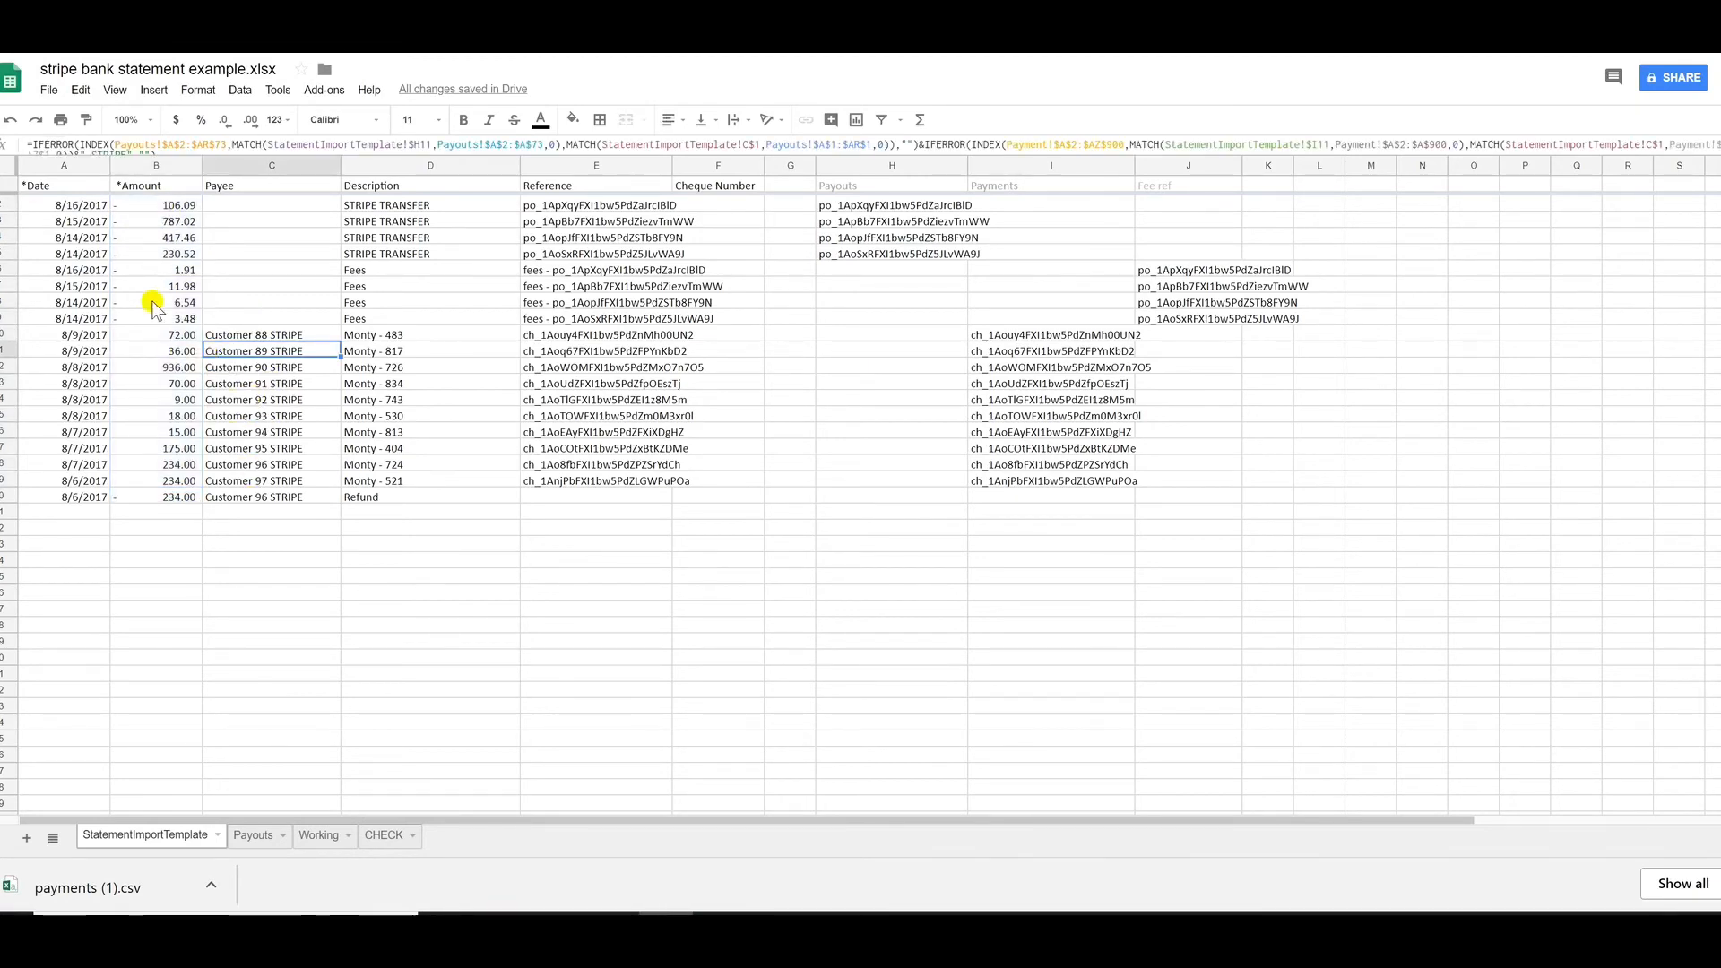
- Download the StatementImportTemplate sheet as a comma-separated values file
left_click(50, 90)
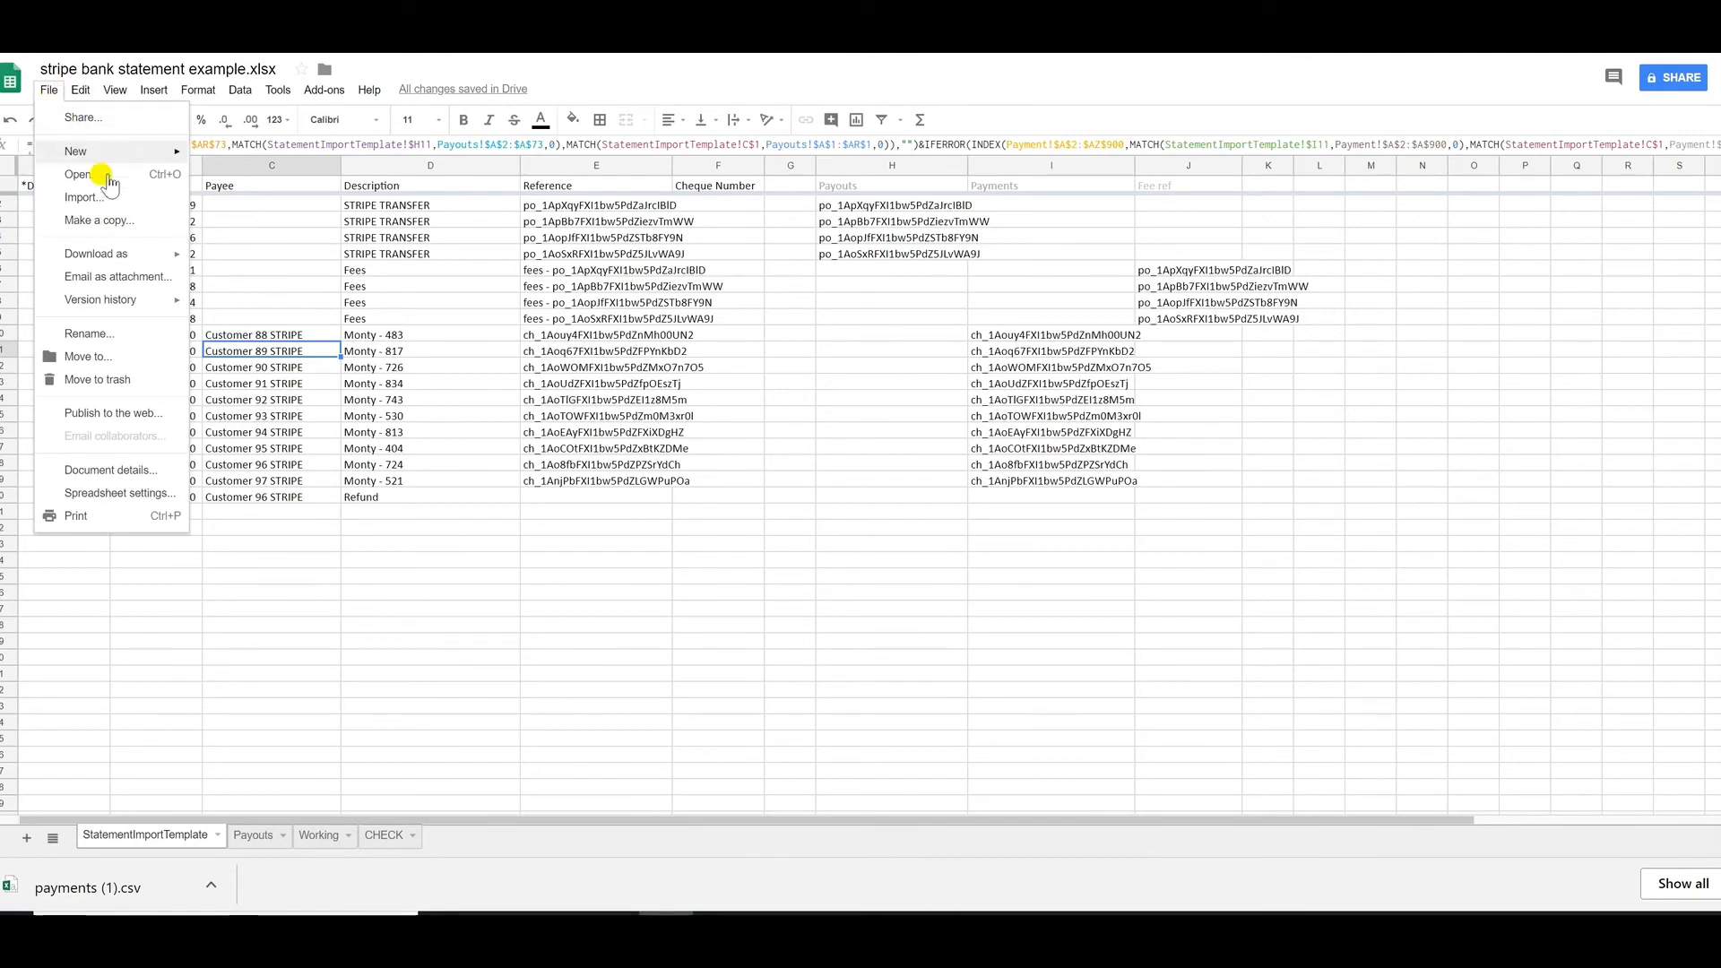
mouse_move(153, 255)
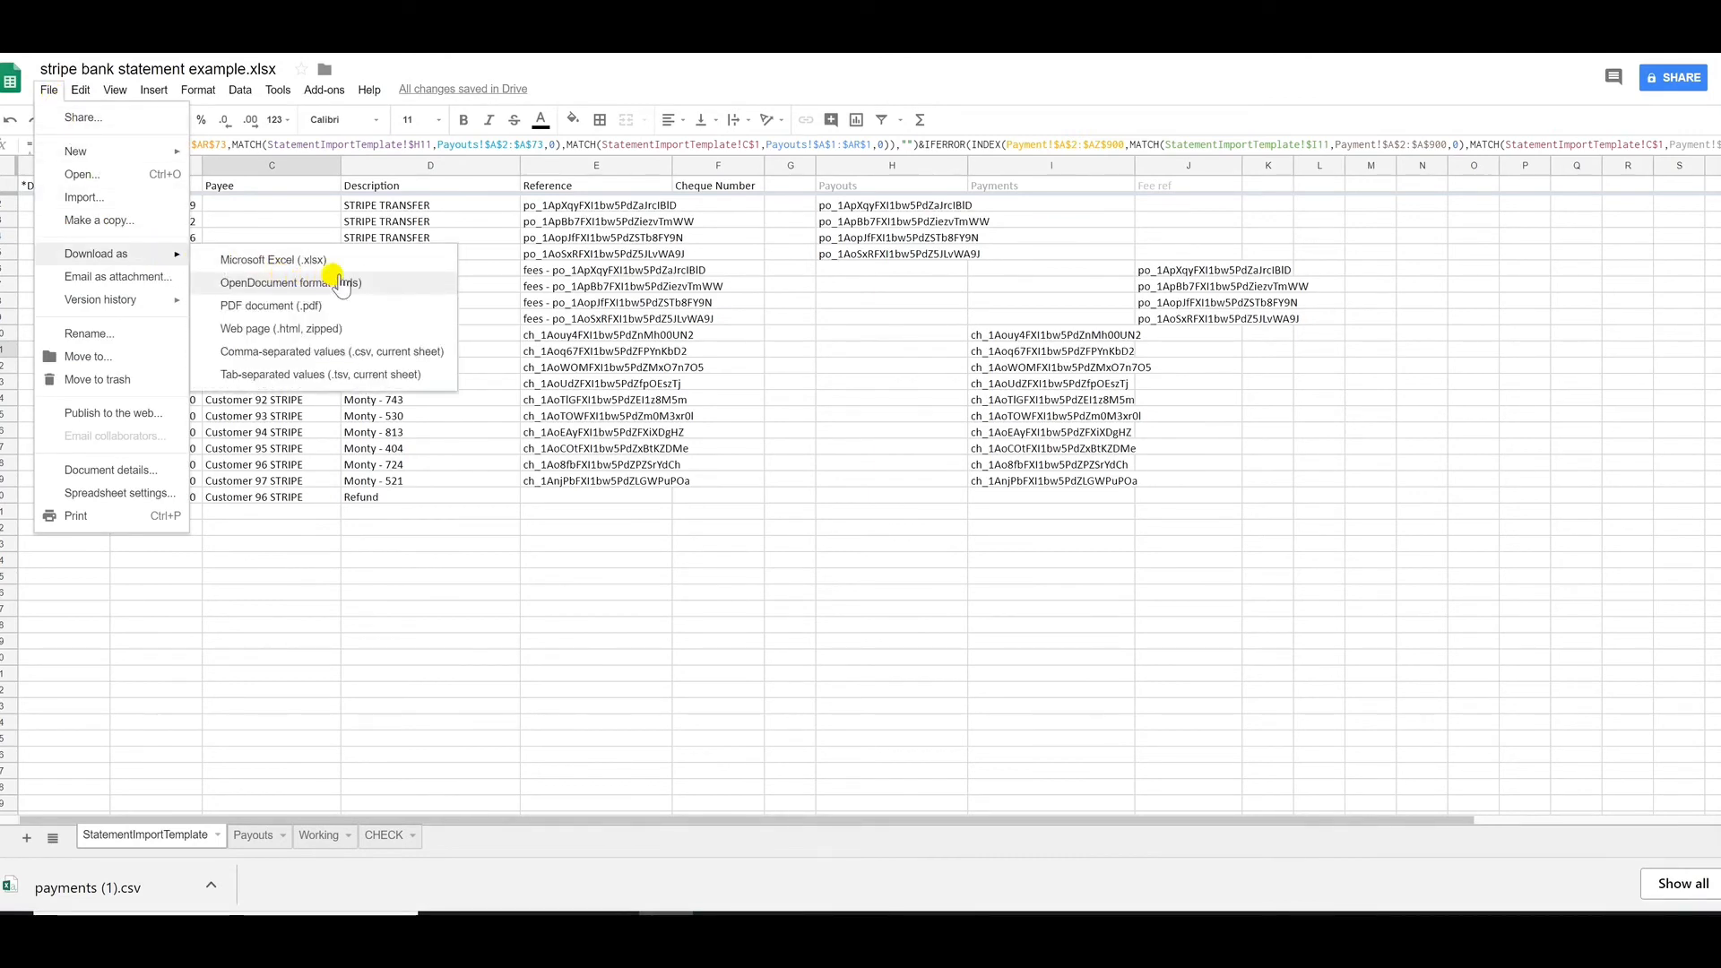
left_click(403, 356)
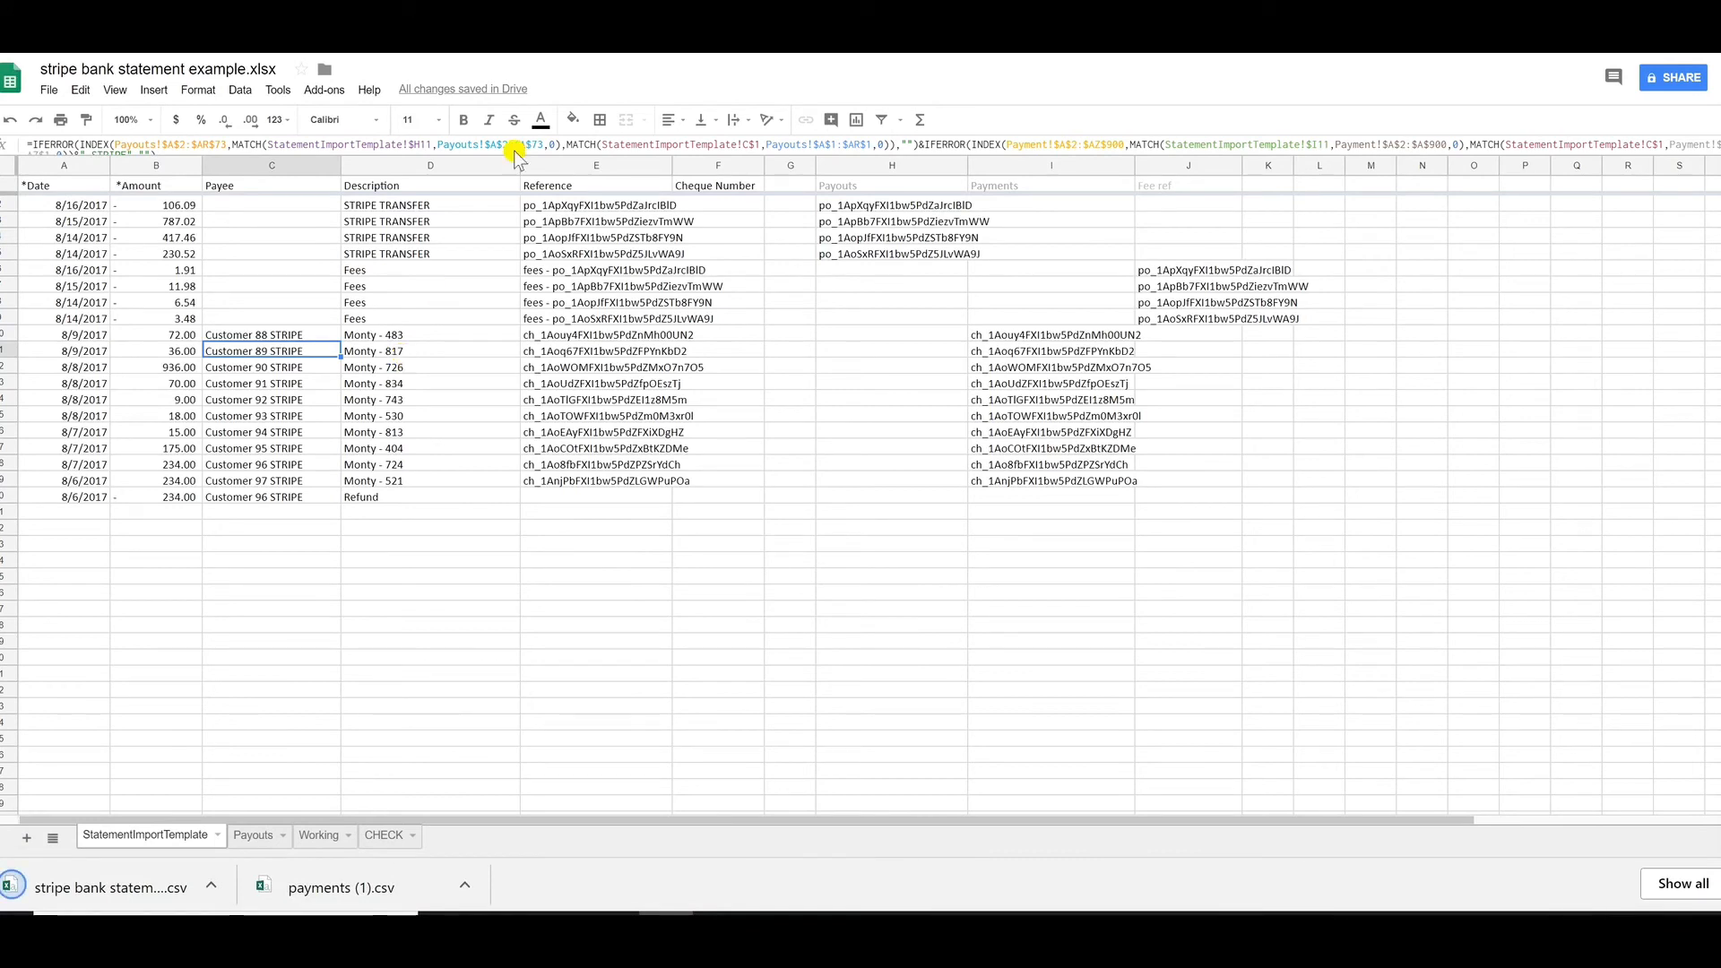
- Switch to Xero, start a bank statement import for the Stripe account and choose Stripe bank import.csv from the desktop's Stripe folder
key("ctrl+Tab")
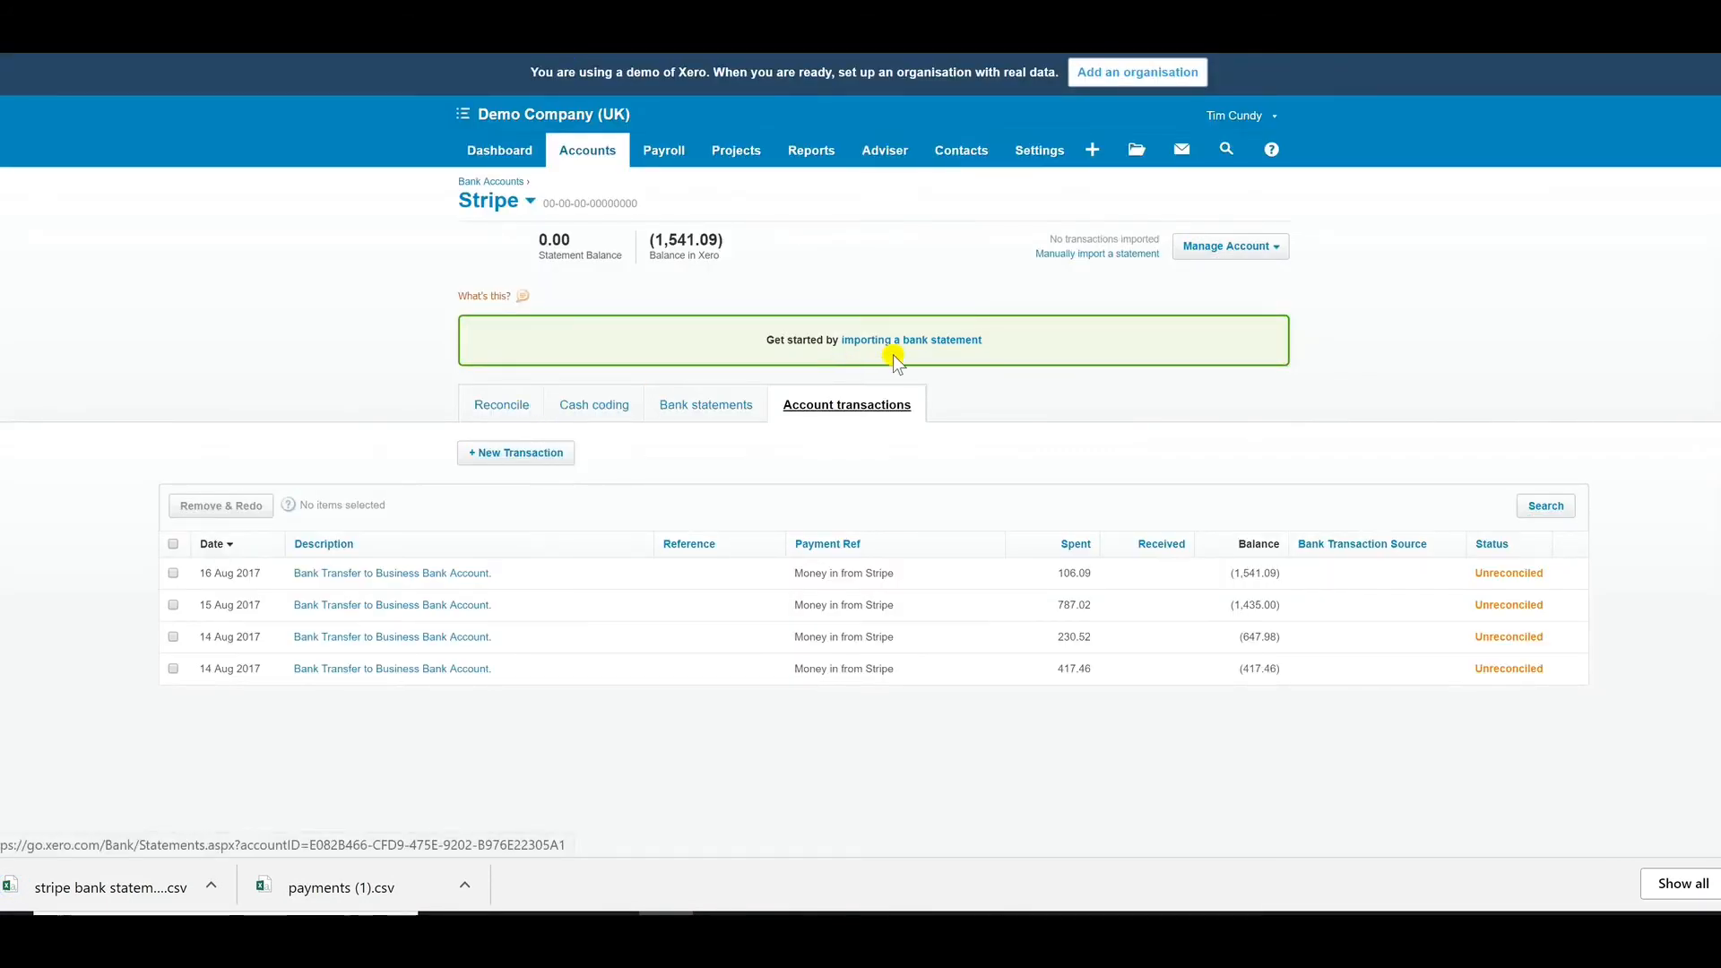
left_click(912, 342)
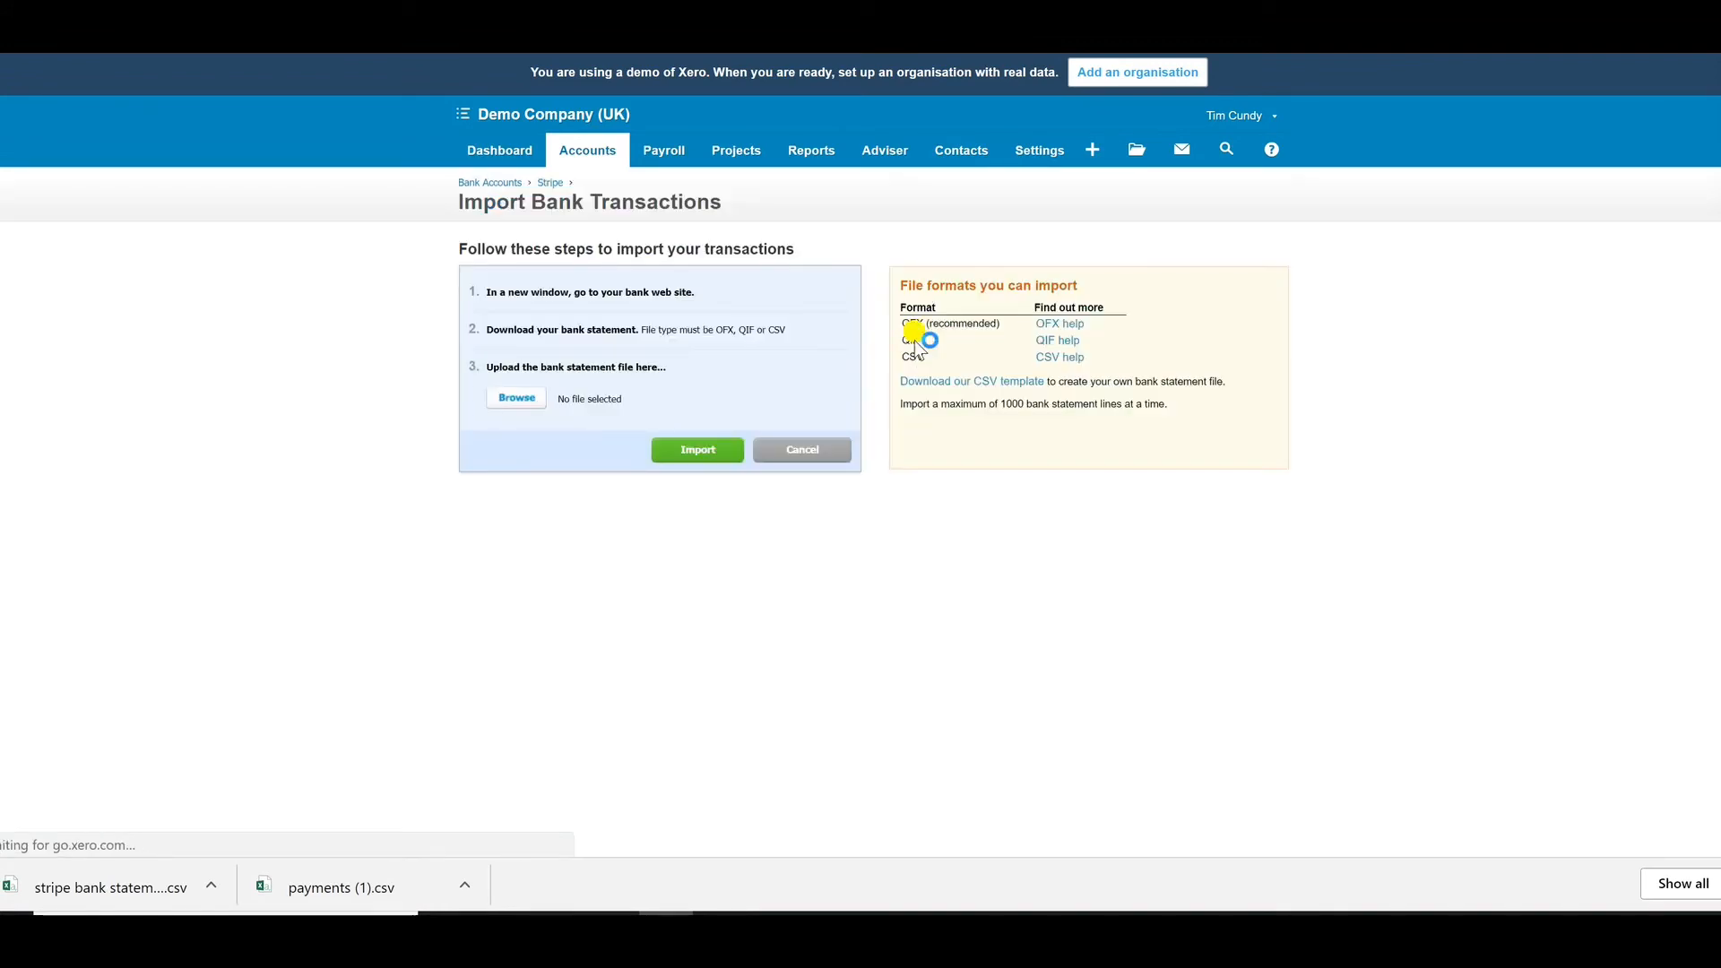
left_click(529, 394)
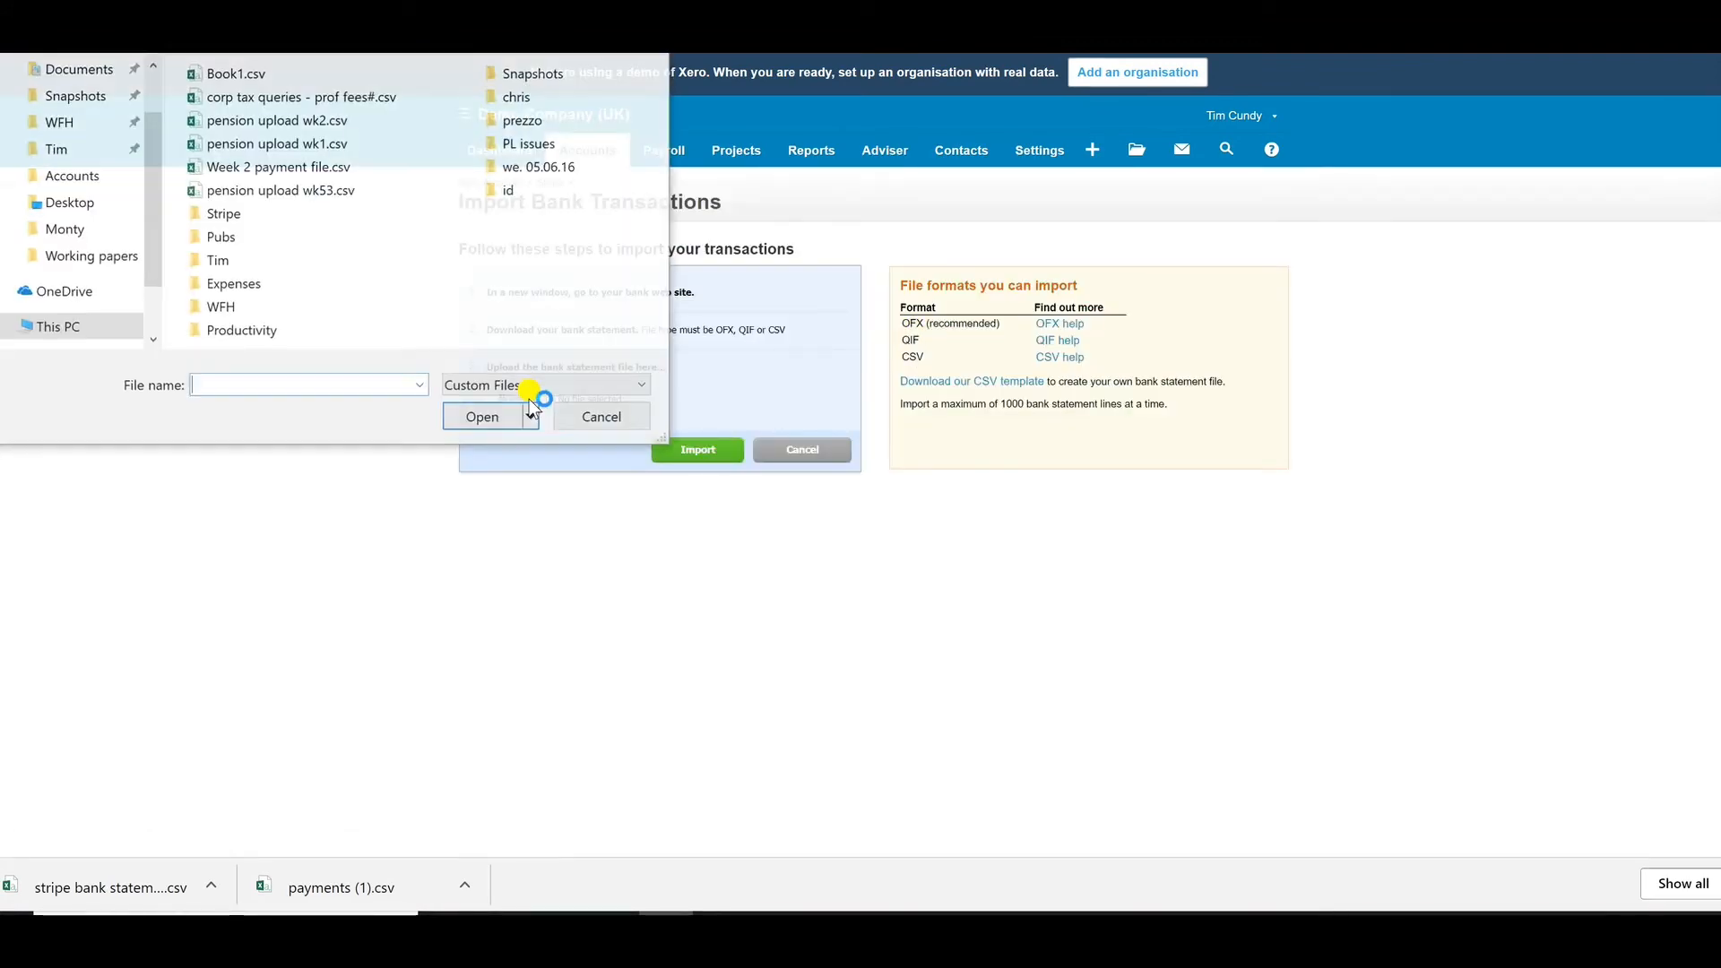
left_click(61, 148)
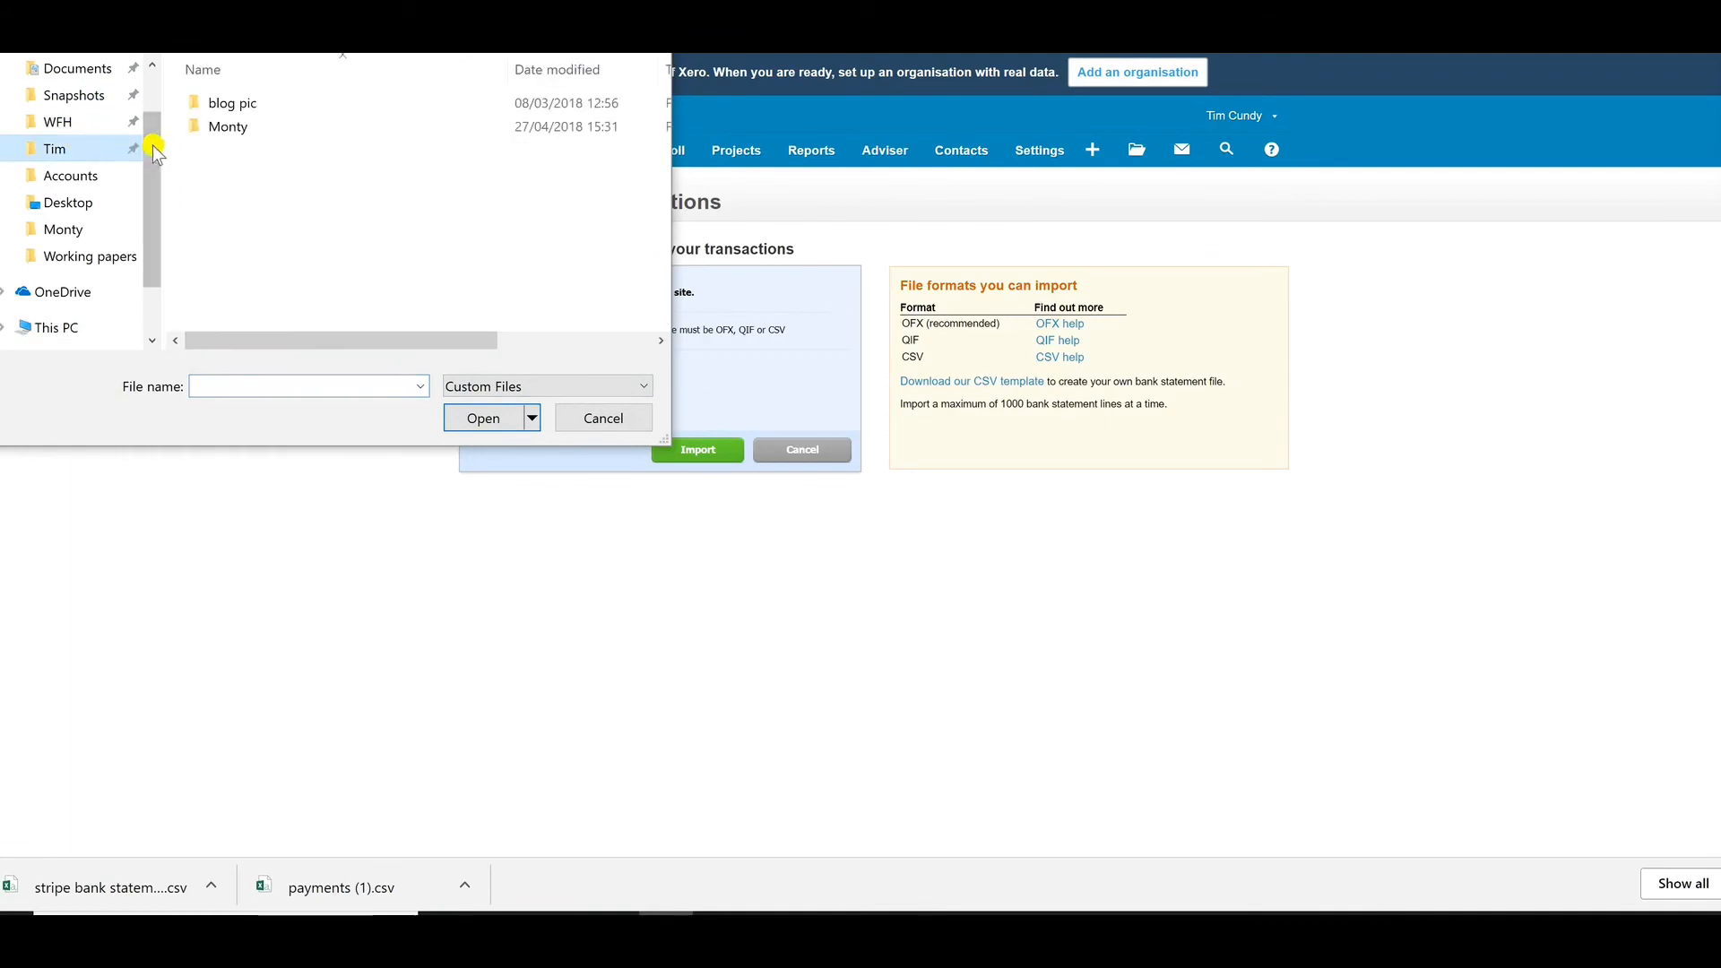
left_click(90, 202)
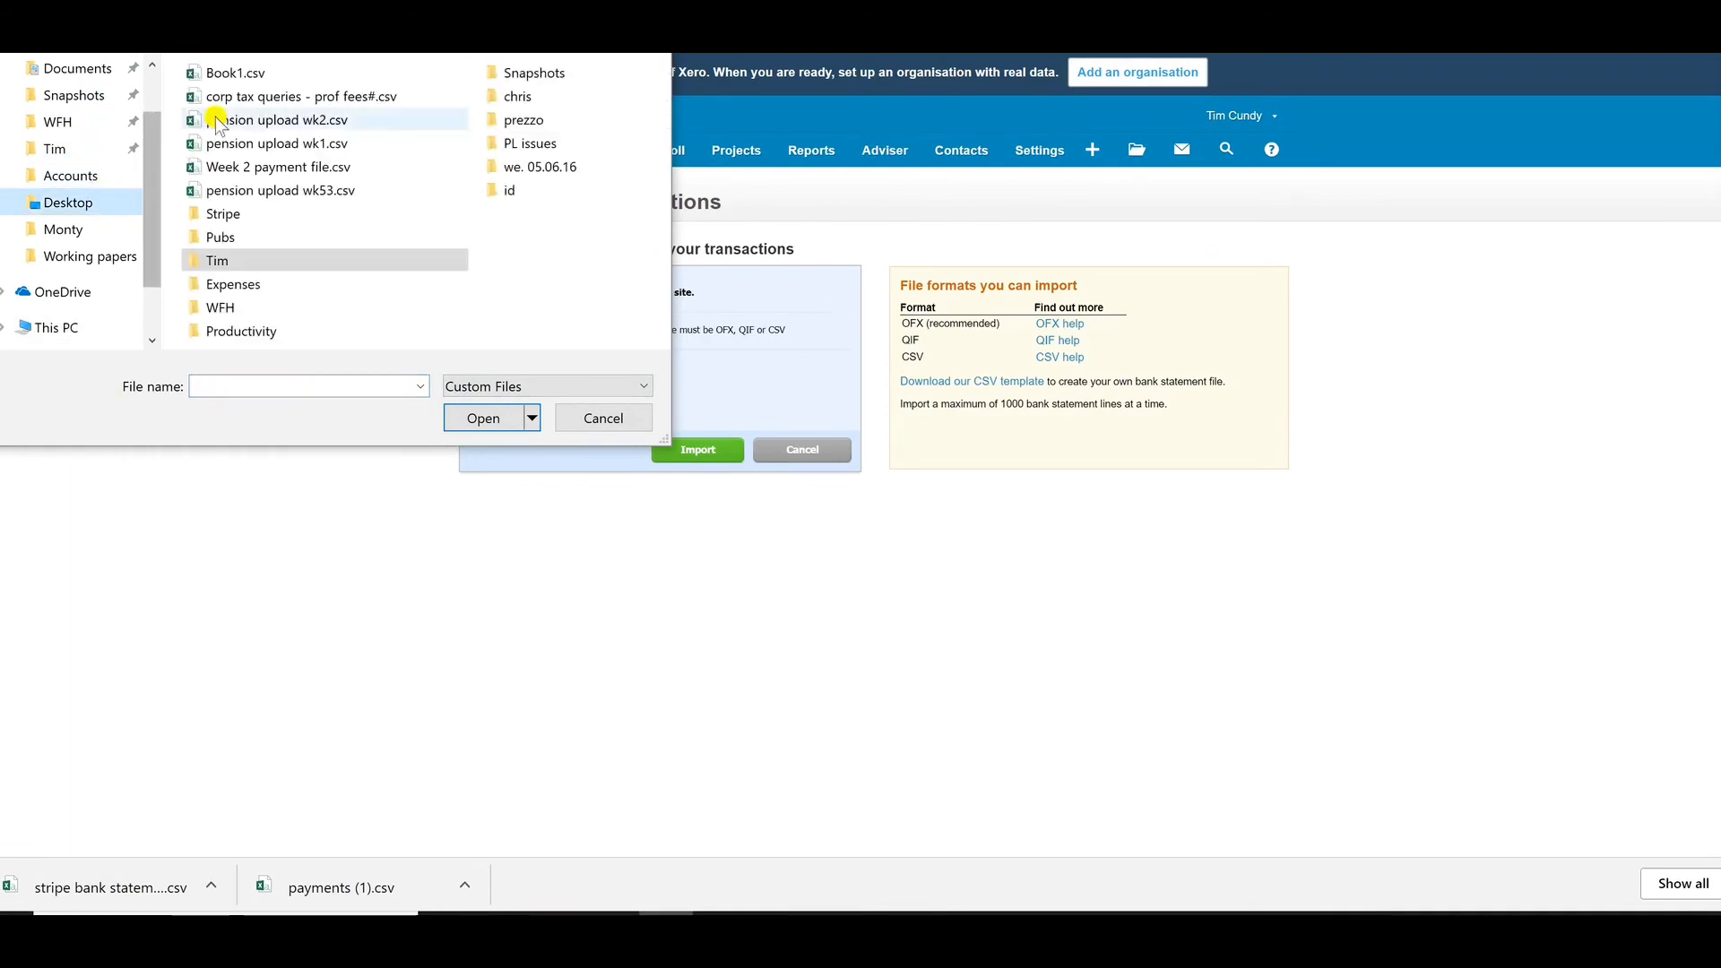
double_click(256, 219)
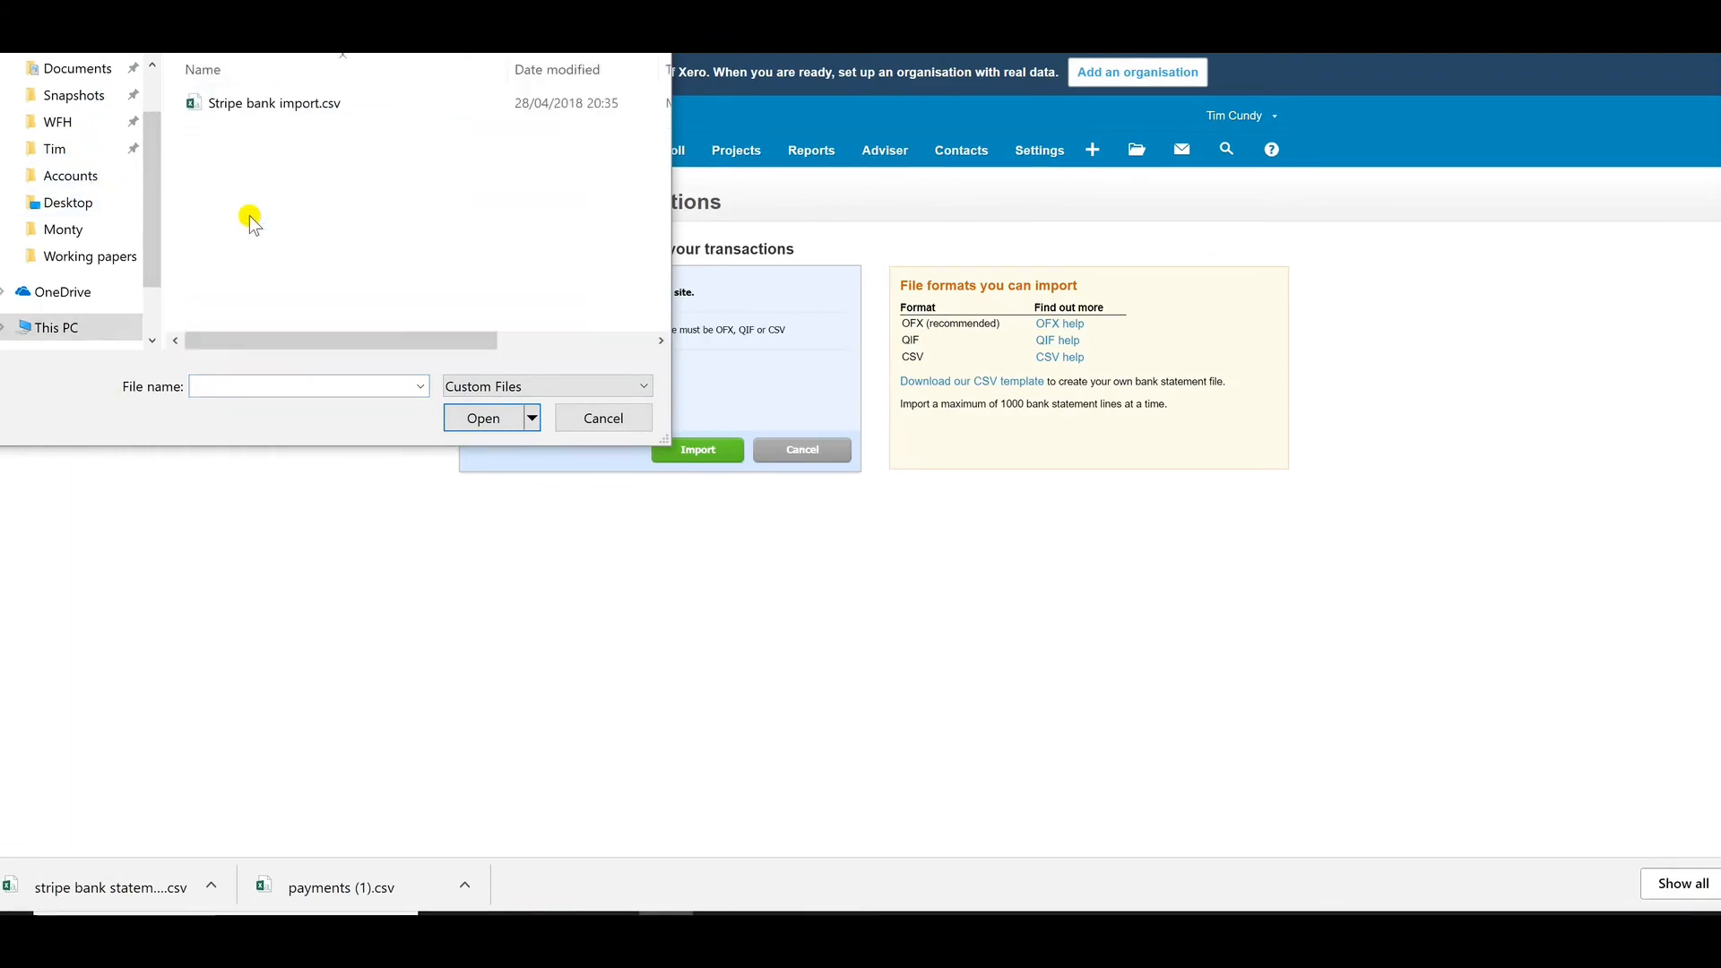
left_click(260, 106)
double_click(260, 106)
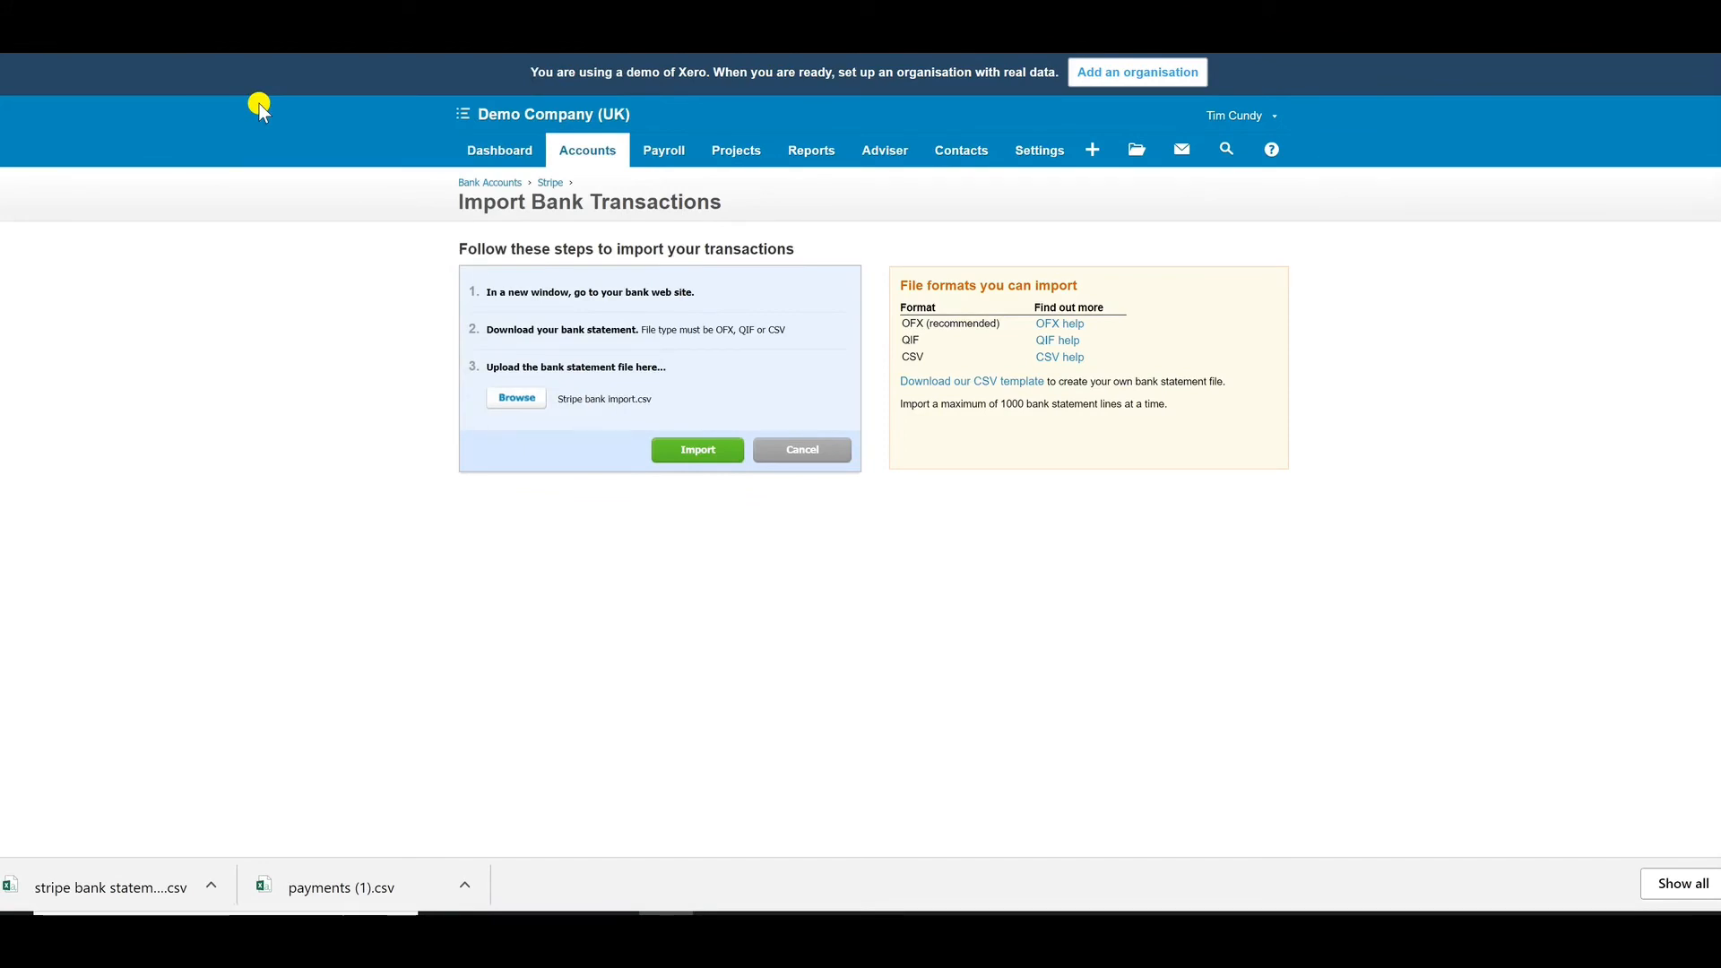
- Import the chosen statement file with the preset field assignments and close the import results
left_click(692, 451)
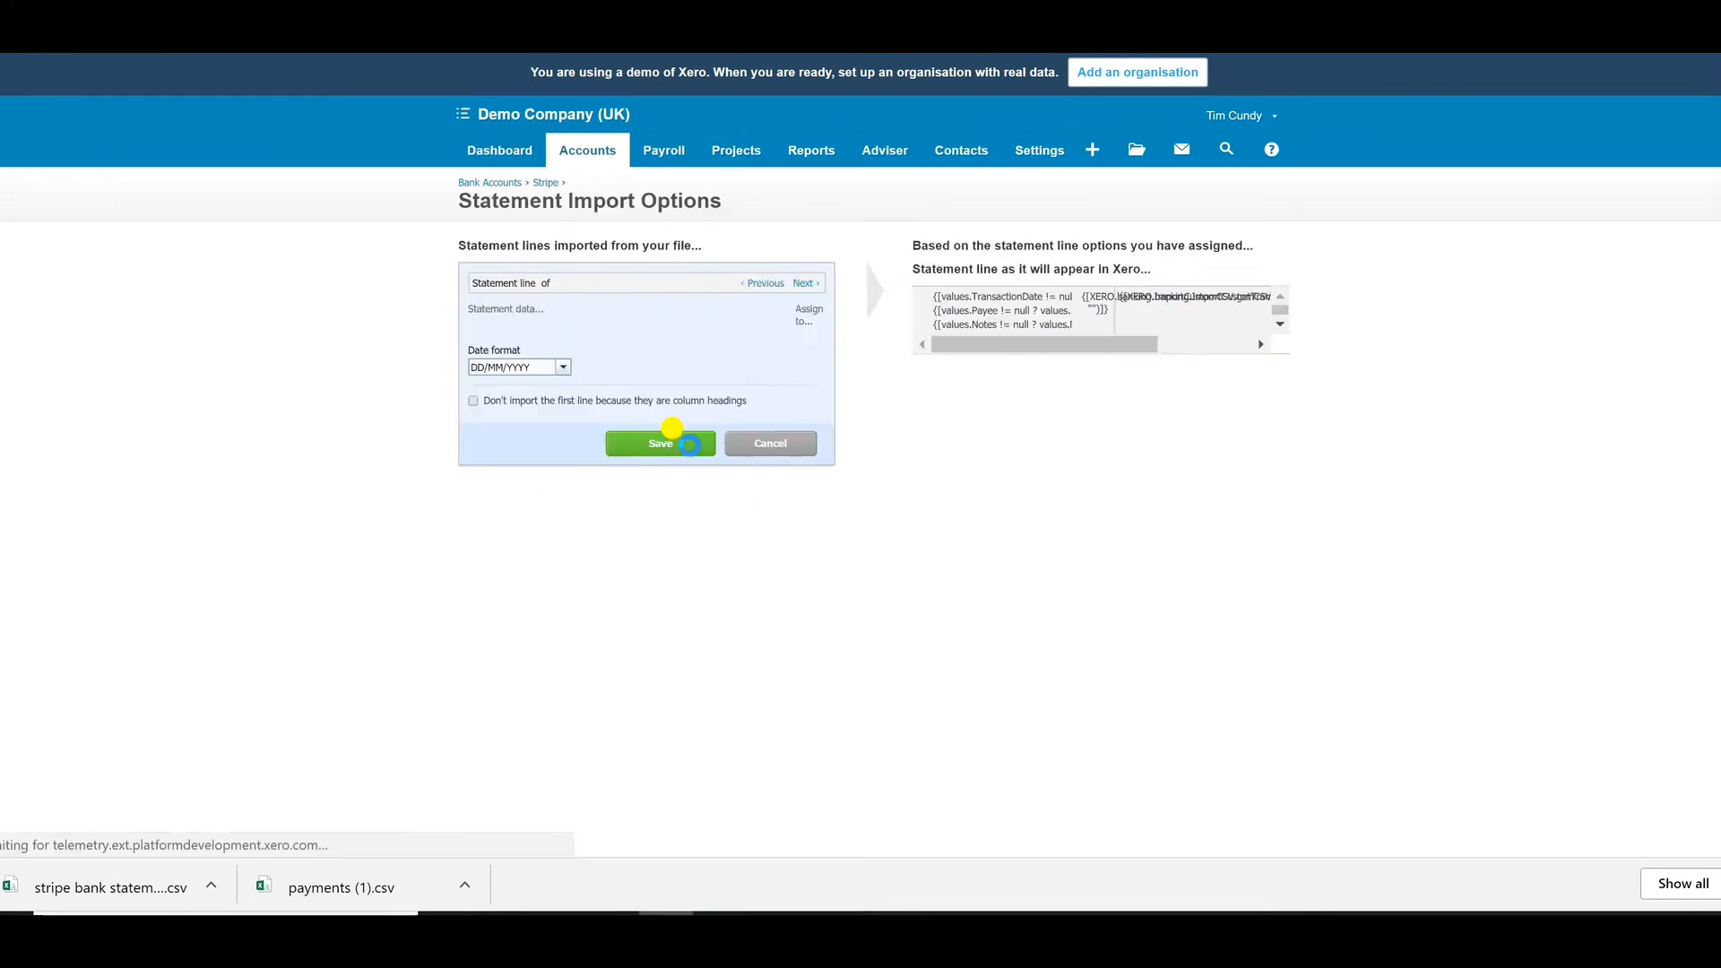
scroll(654, 528, "down", 2)
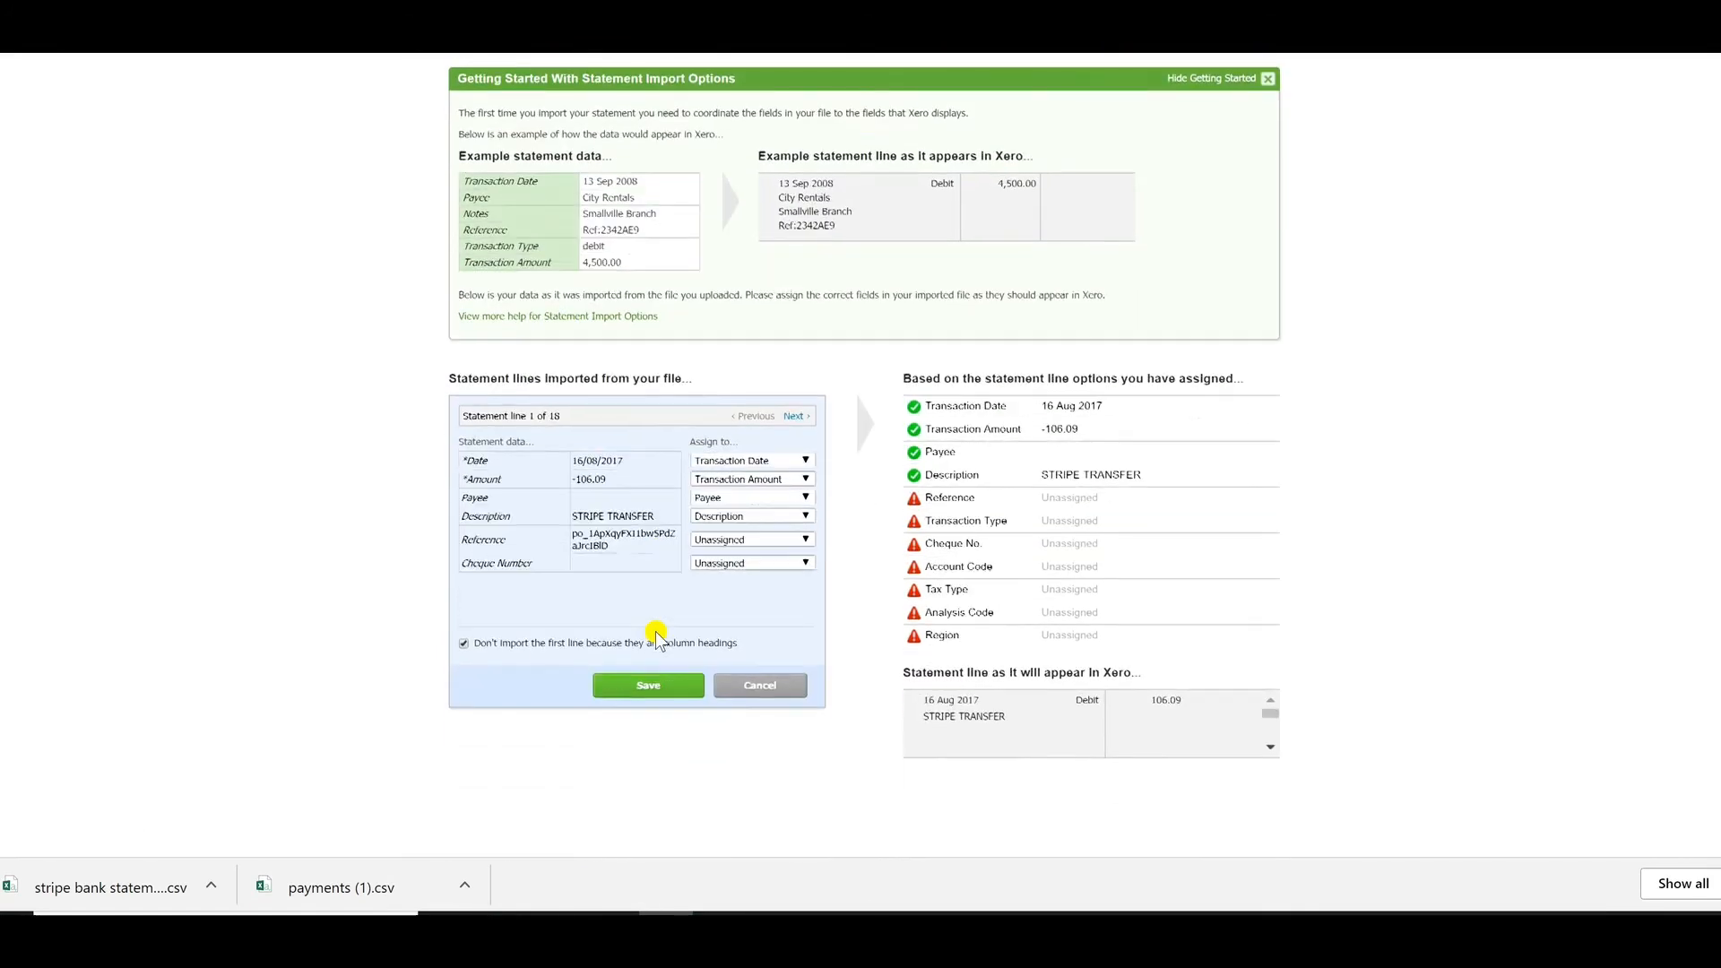
left_click(638, 684)
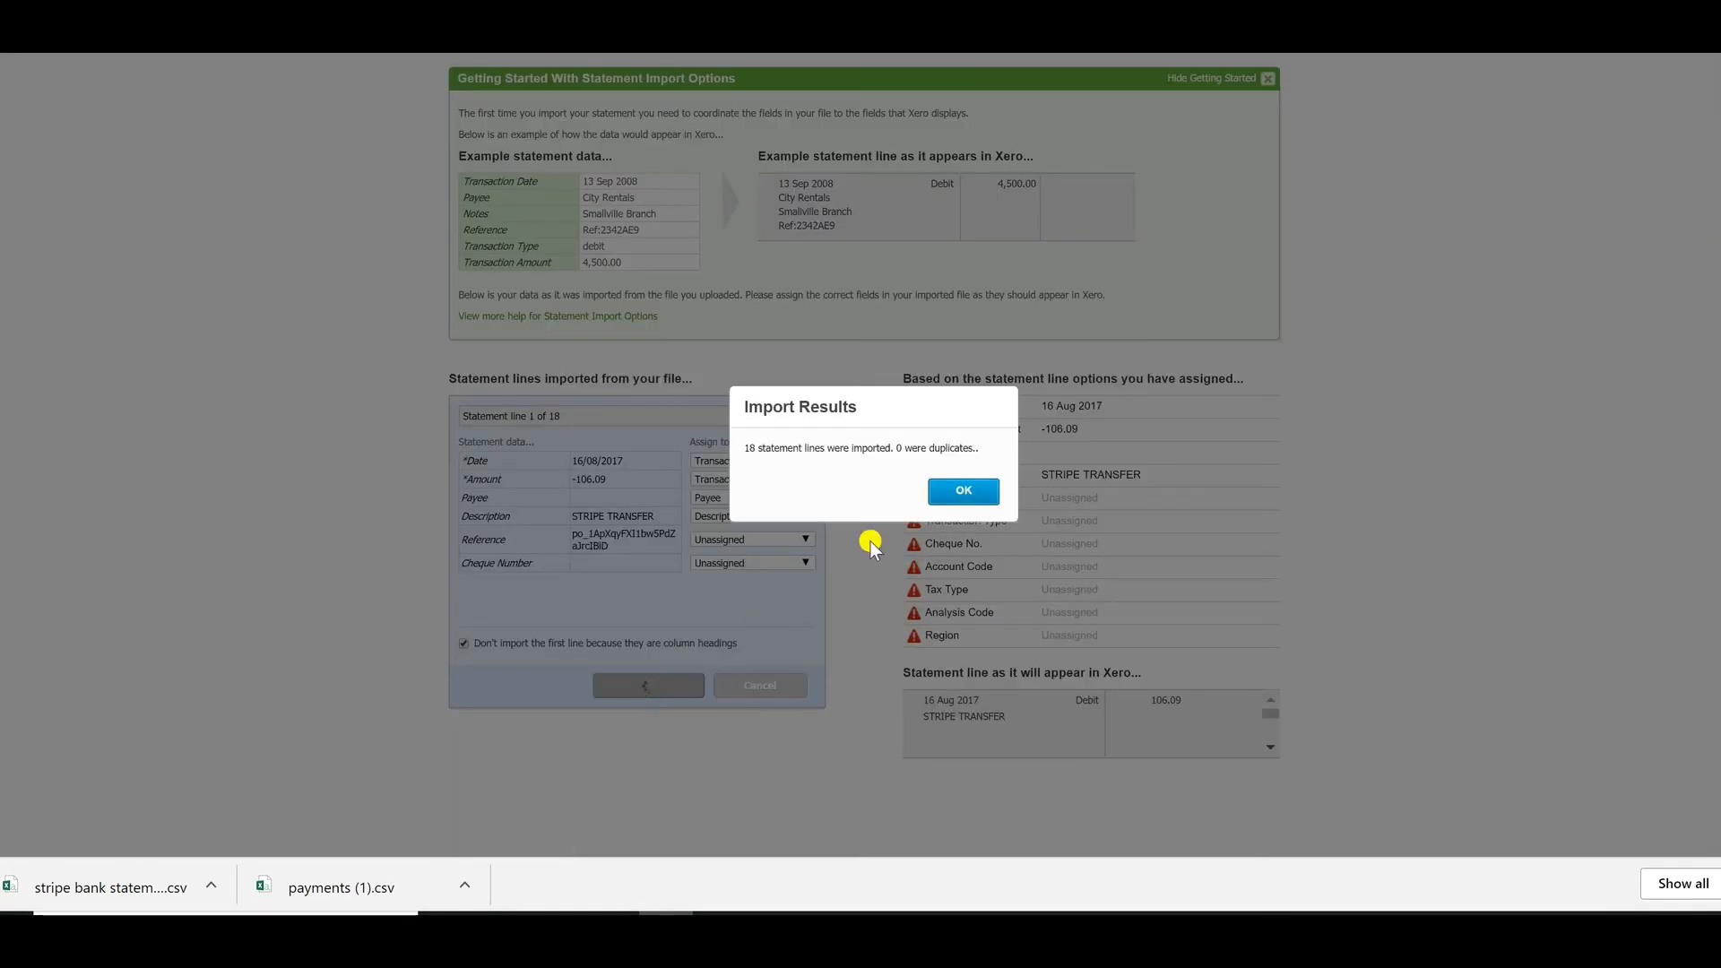
left_click(947, 497)
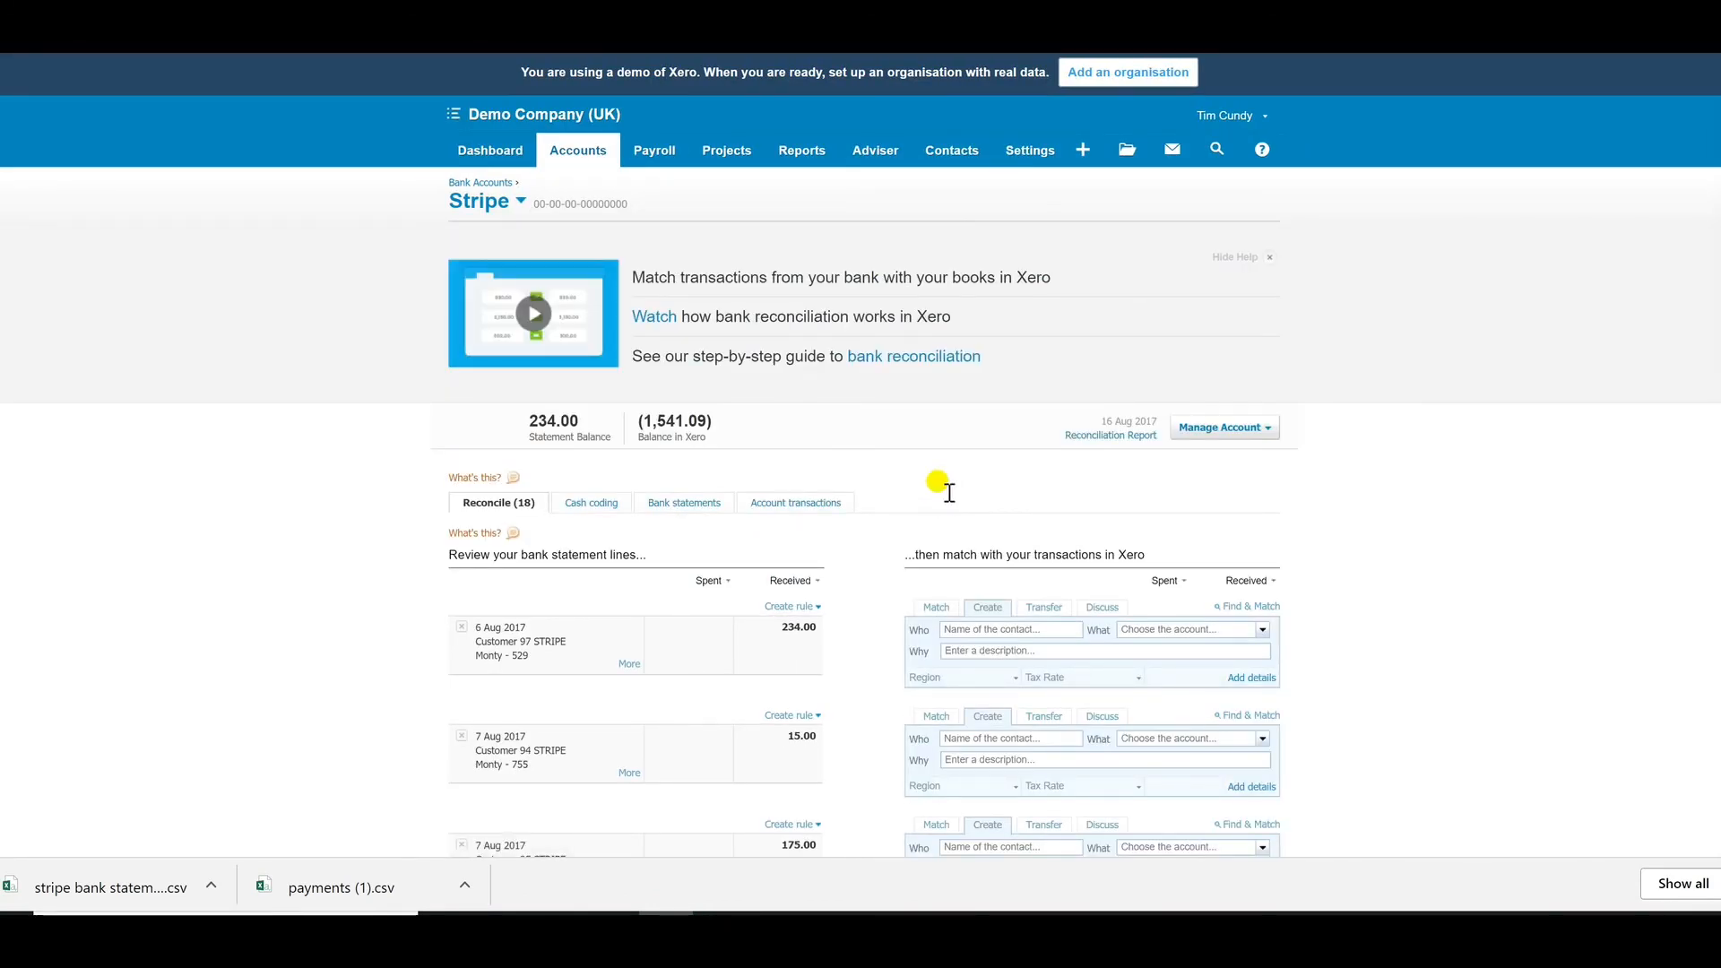
- Review the imported Stripe statement lines awaiting reconciliation and go to the last page of the list
scroll(1029, 587, "down", 4)
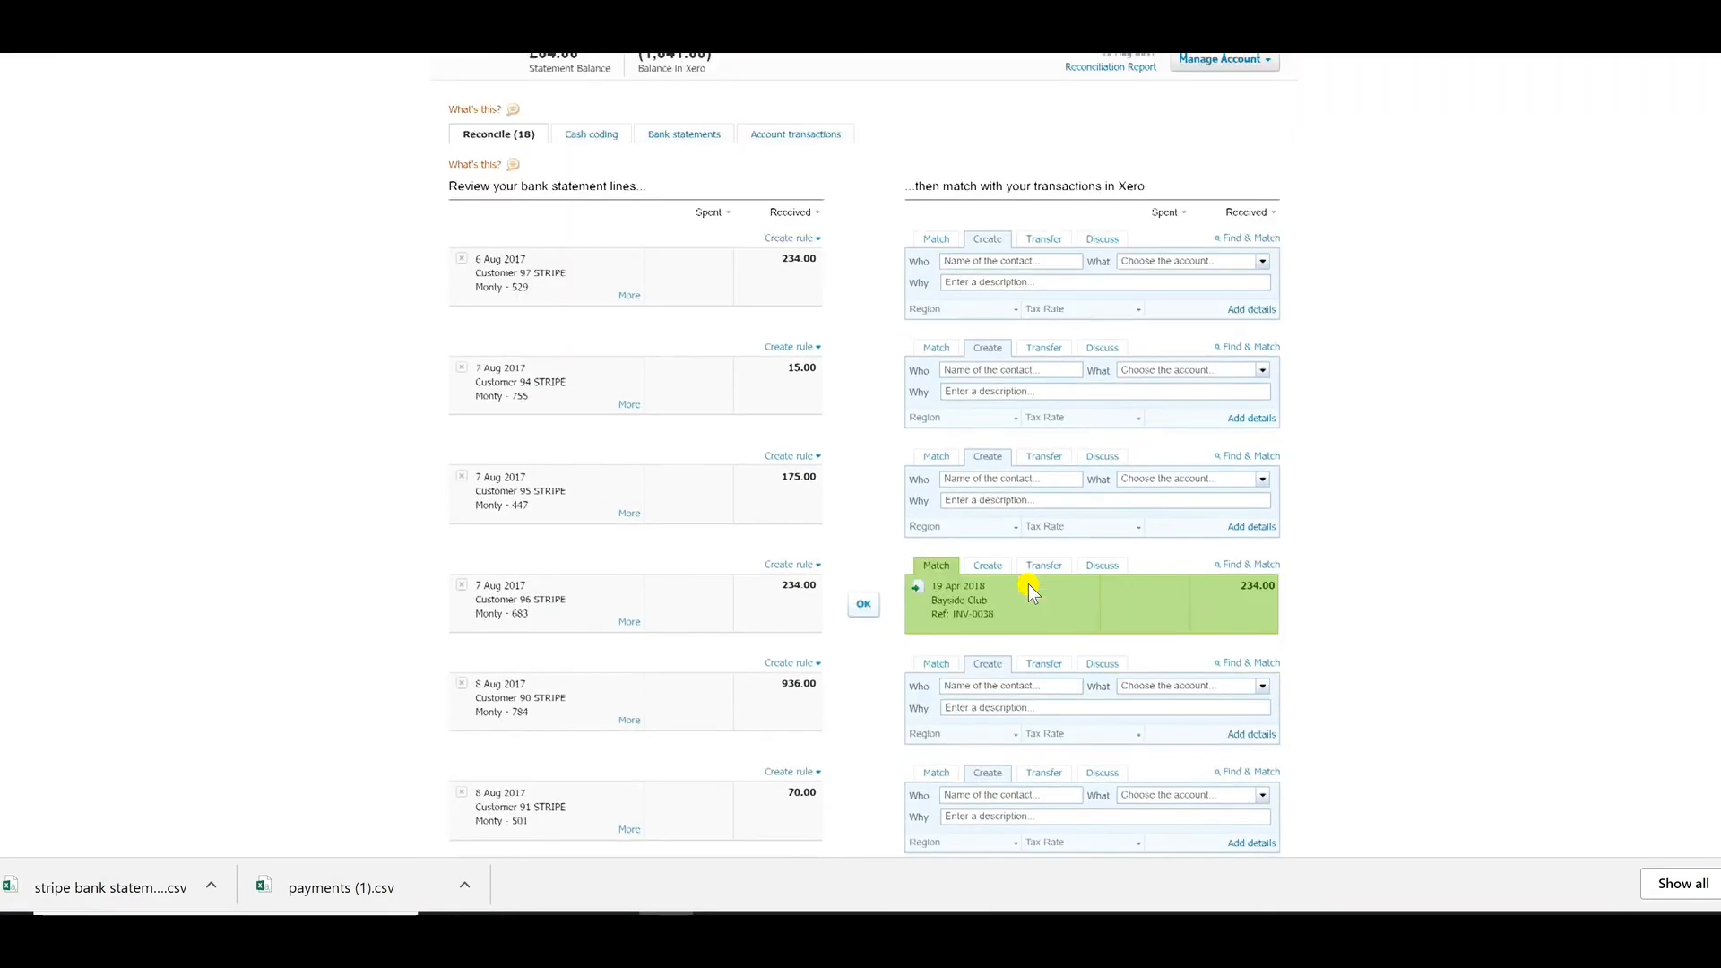
scroll(1029, 584, "down", 5)
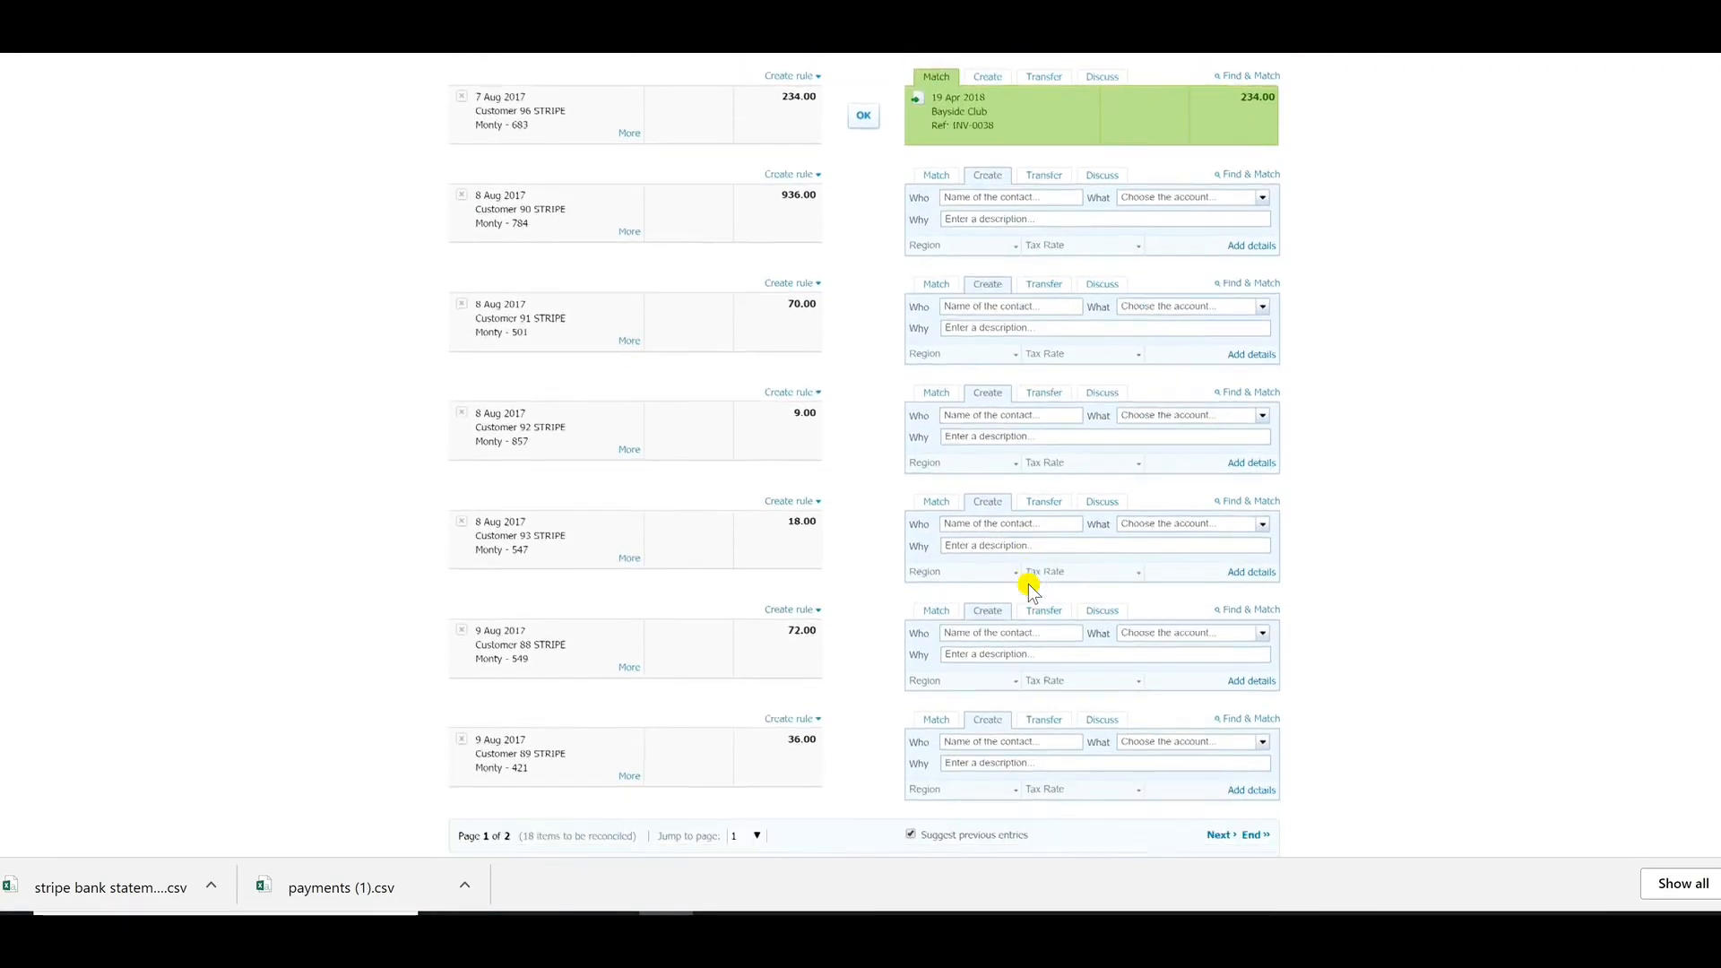
scroll(1029, 583, "down", 2)
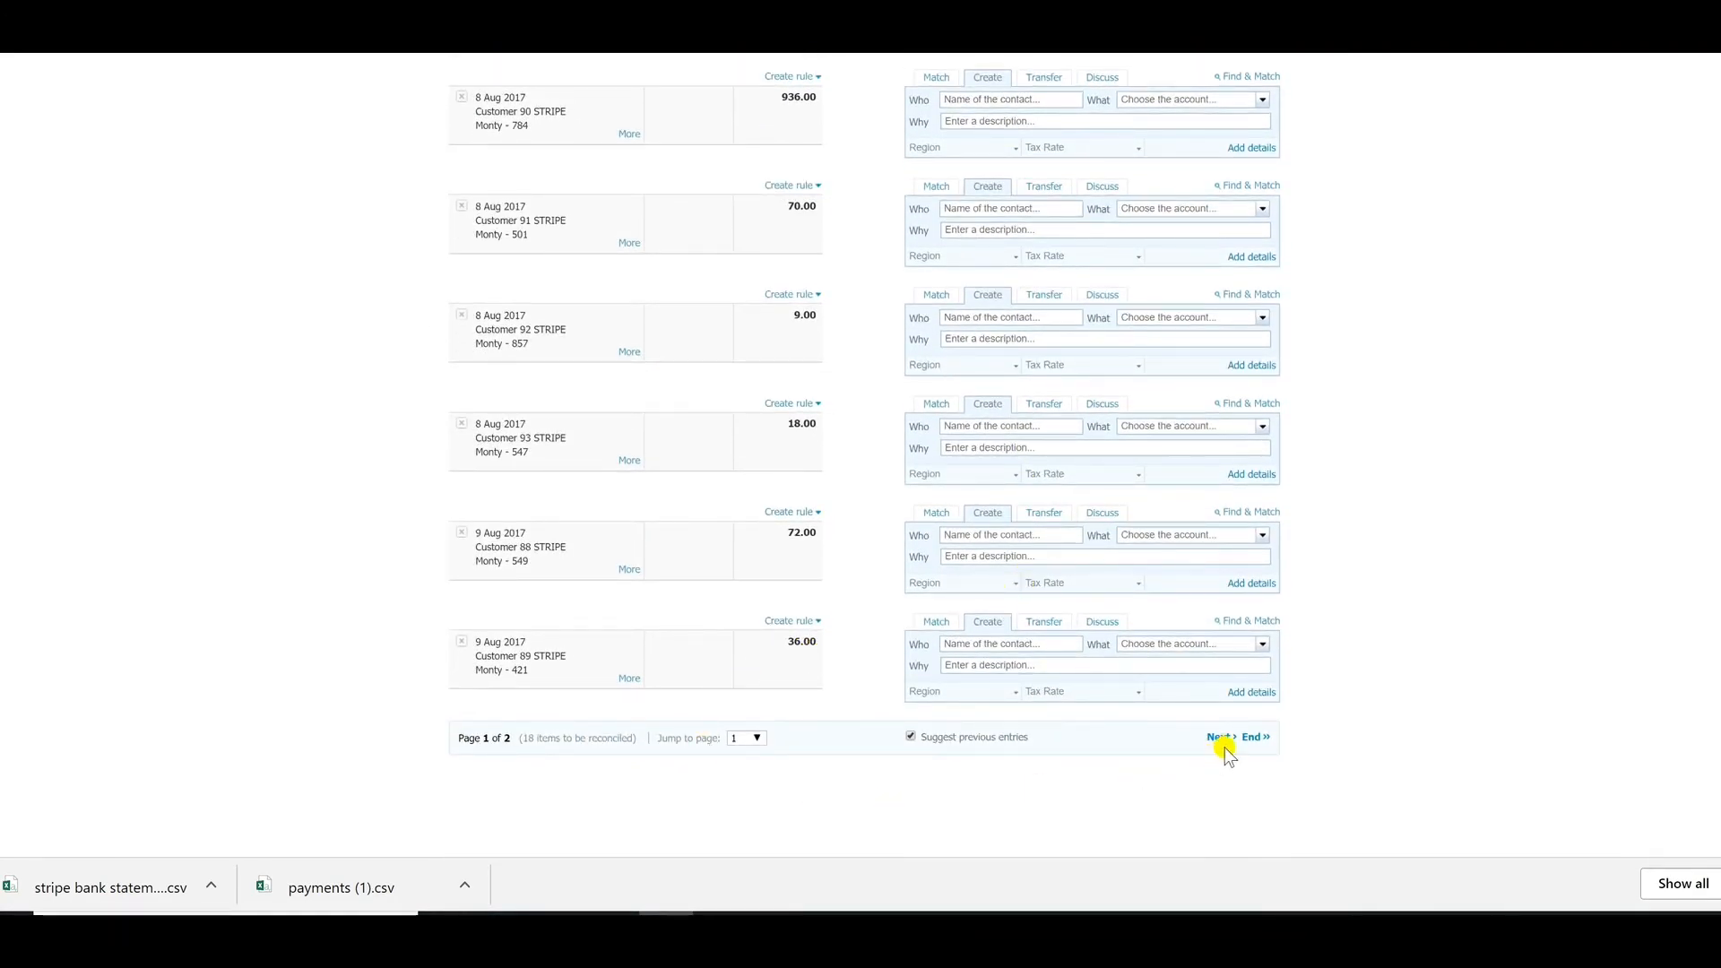
left_click(1255, 741)
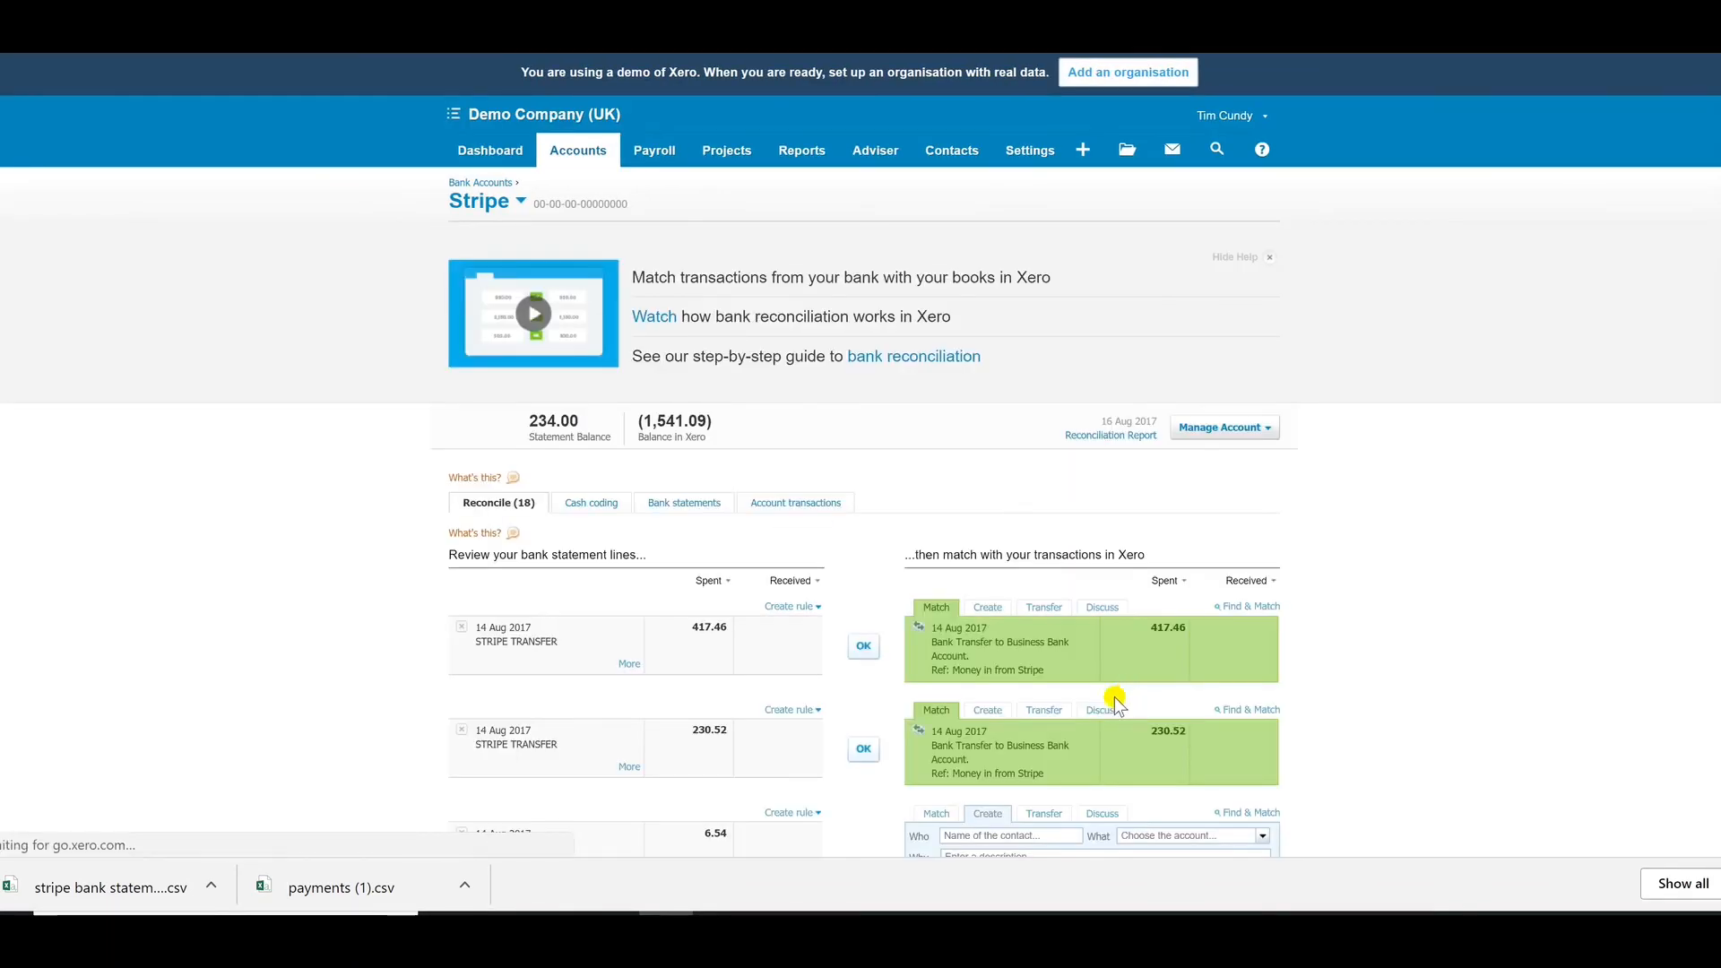
- Reconcile the four Stripe transfers of 417.46, 230.52, 787.02 and 106.09 with their suggested Business Bank Account transfer matches
scroll(863, 713, "down", 3)
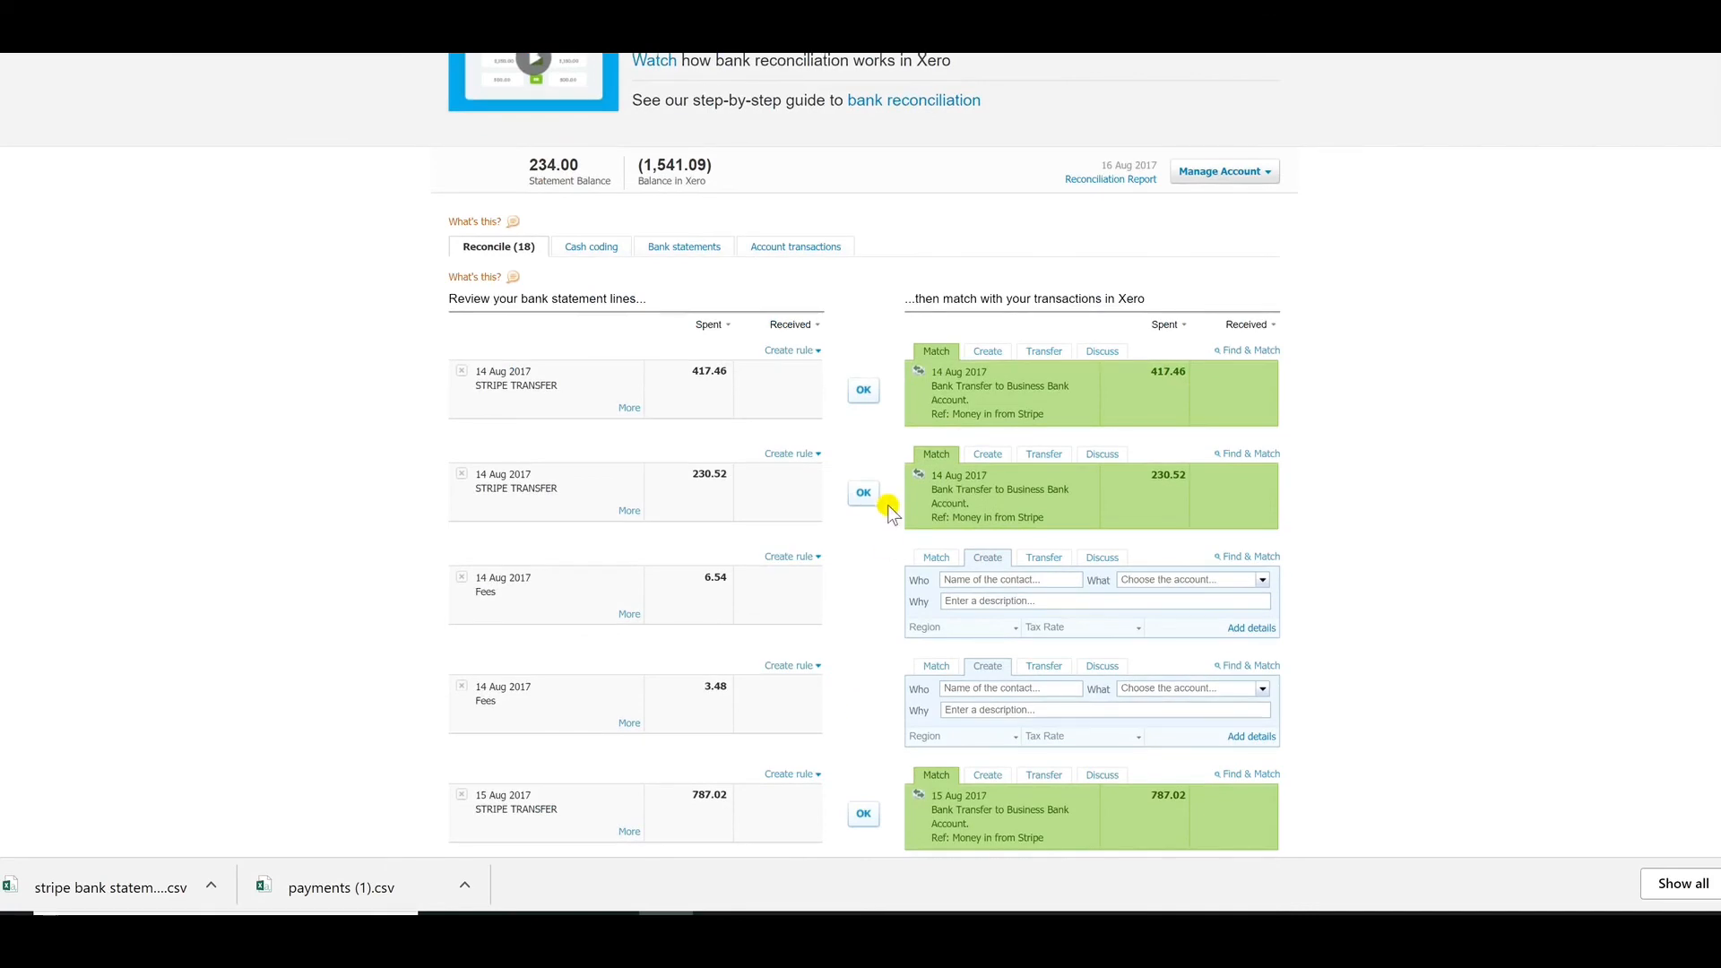
left_click(864, 391)
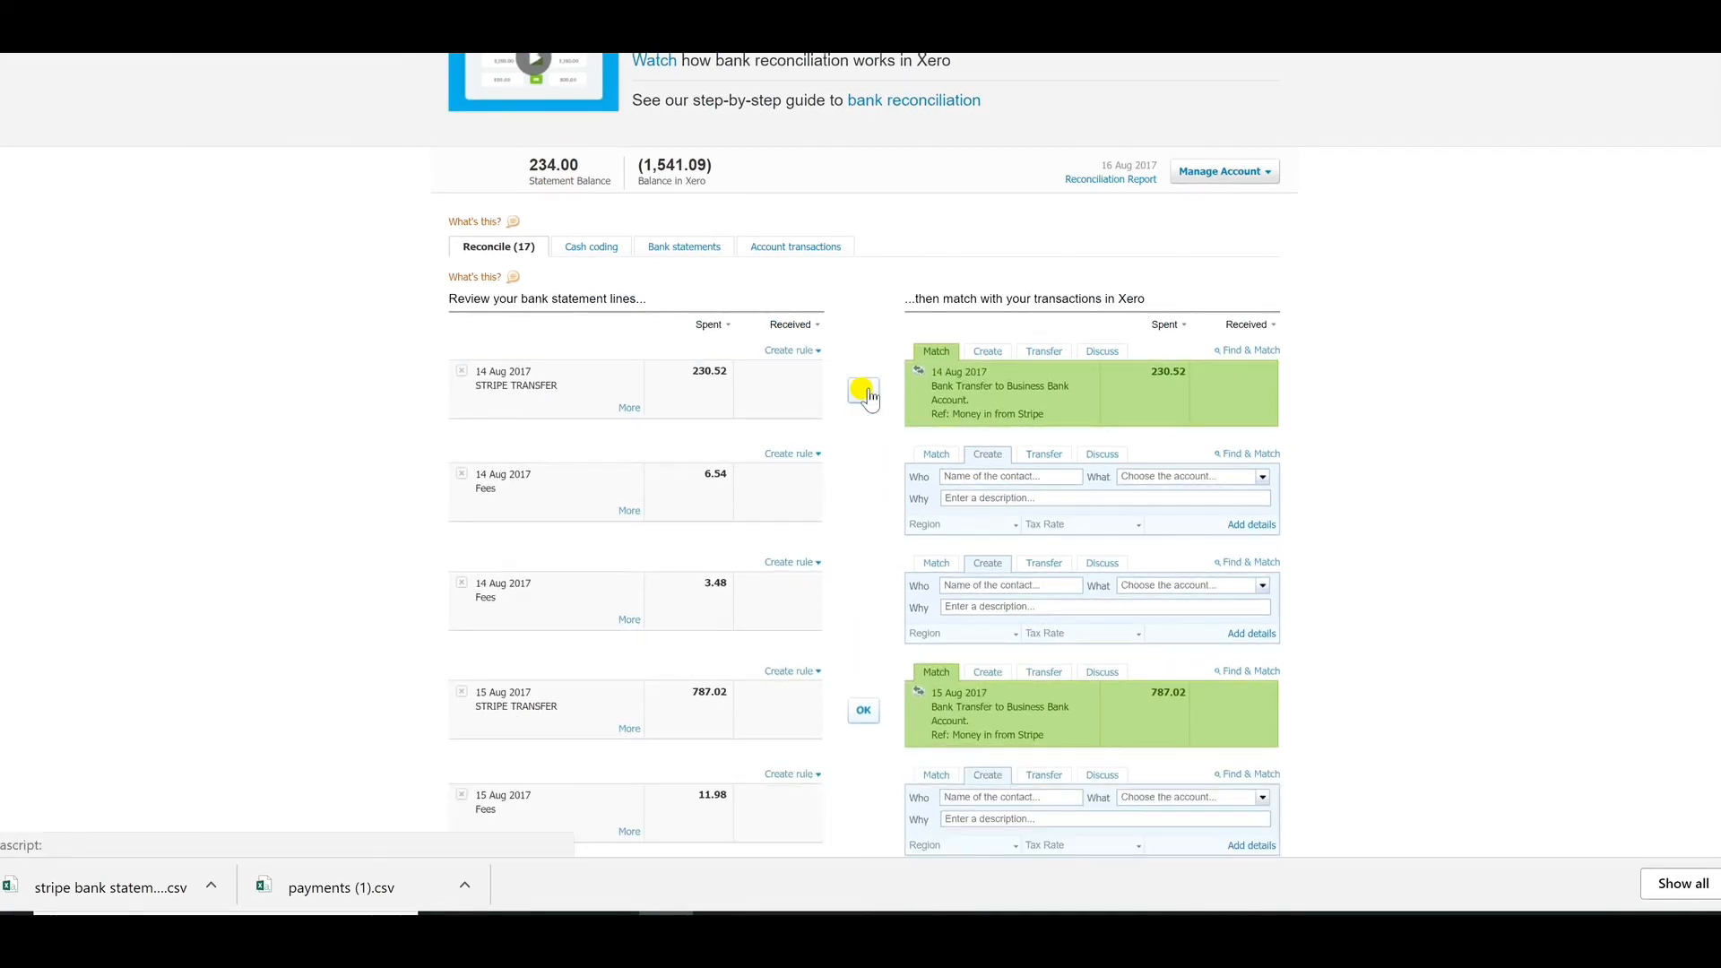
left_click(863, 392)
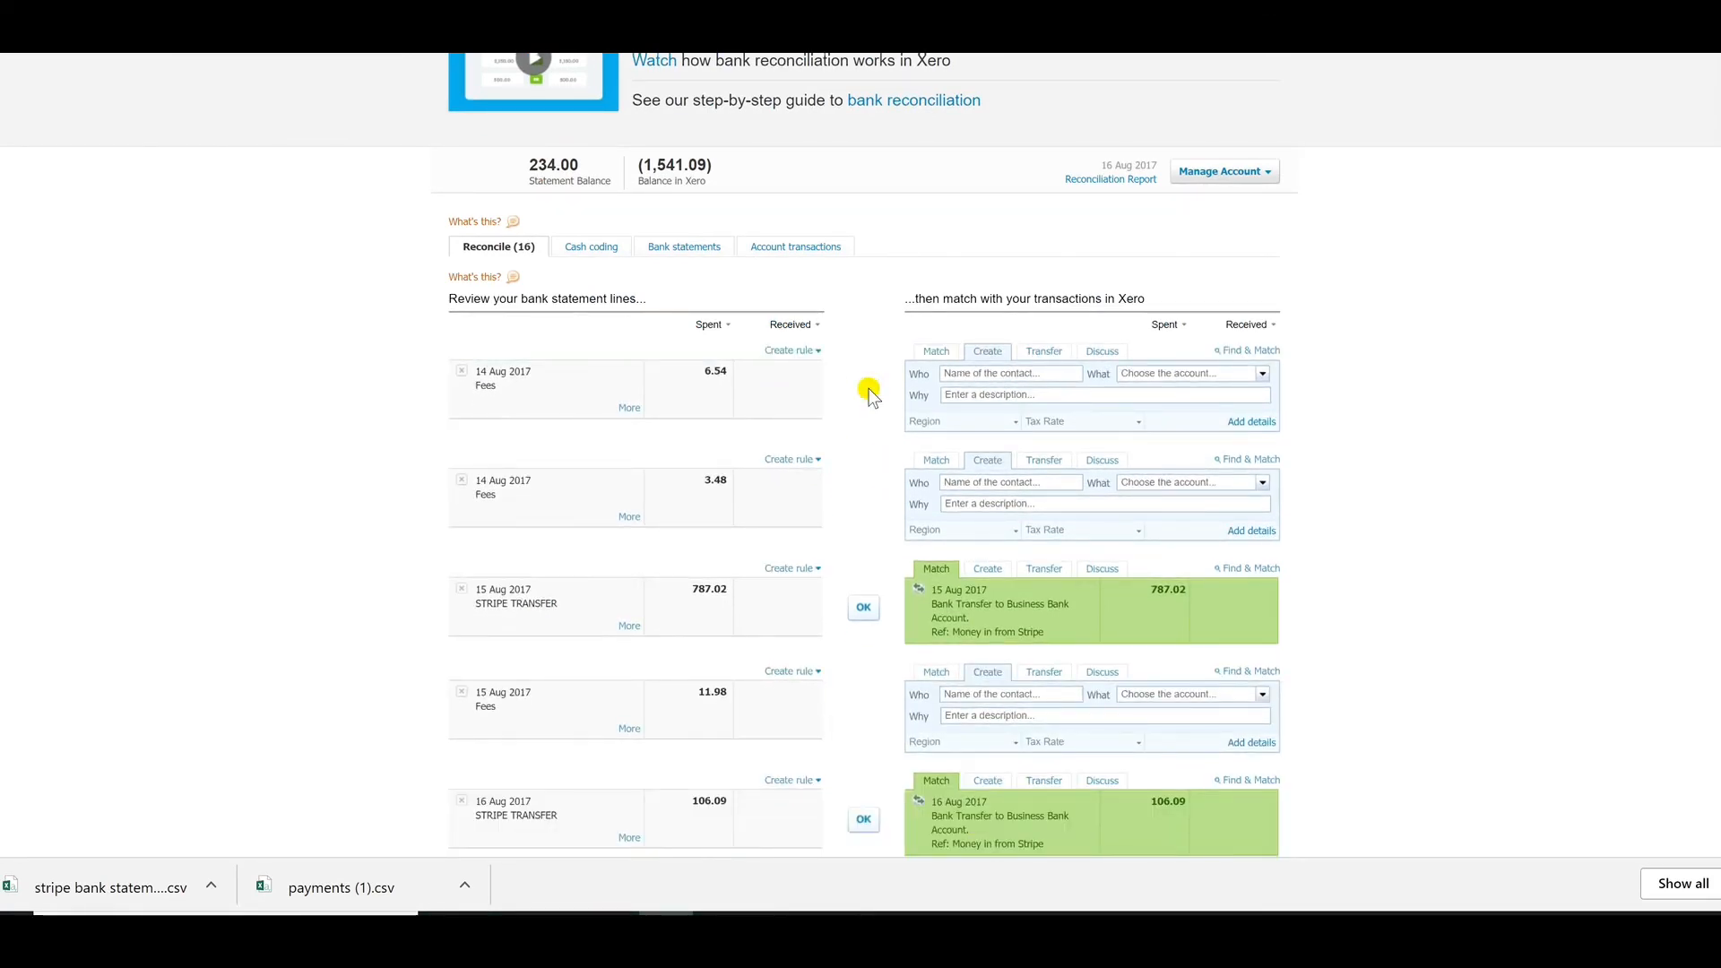
left_click(865, 610)
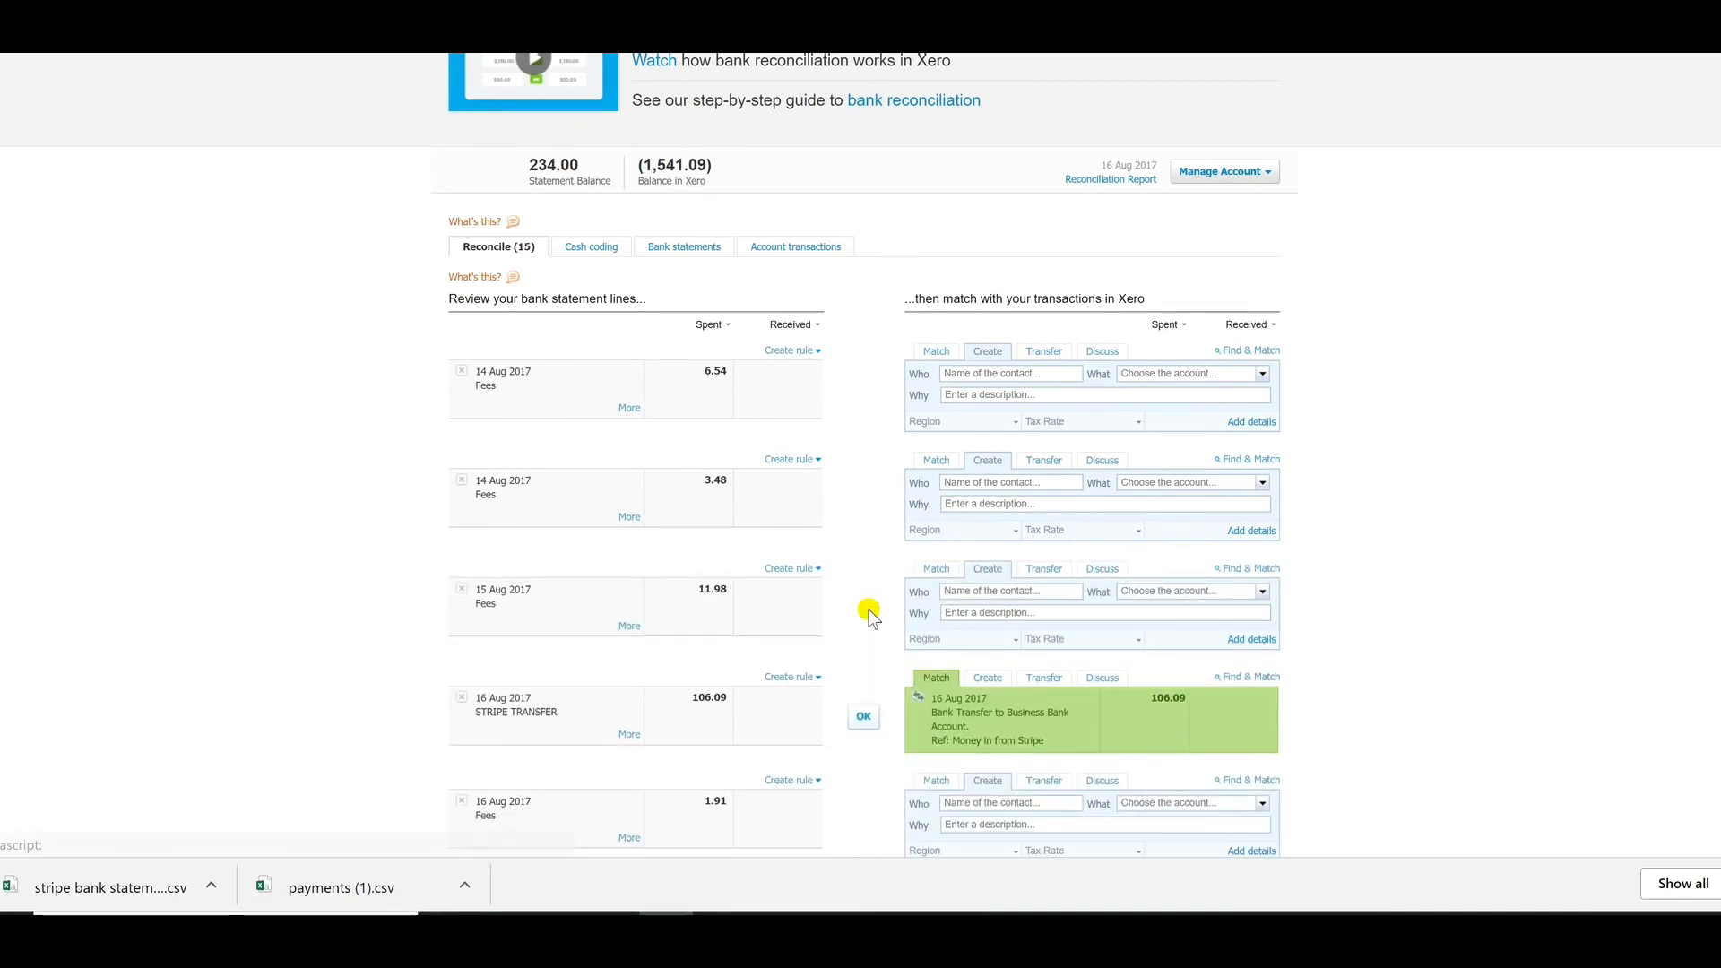
left_click(863, 716)
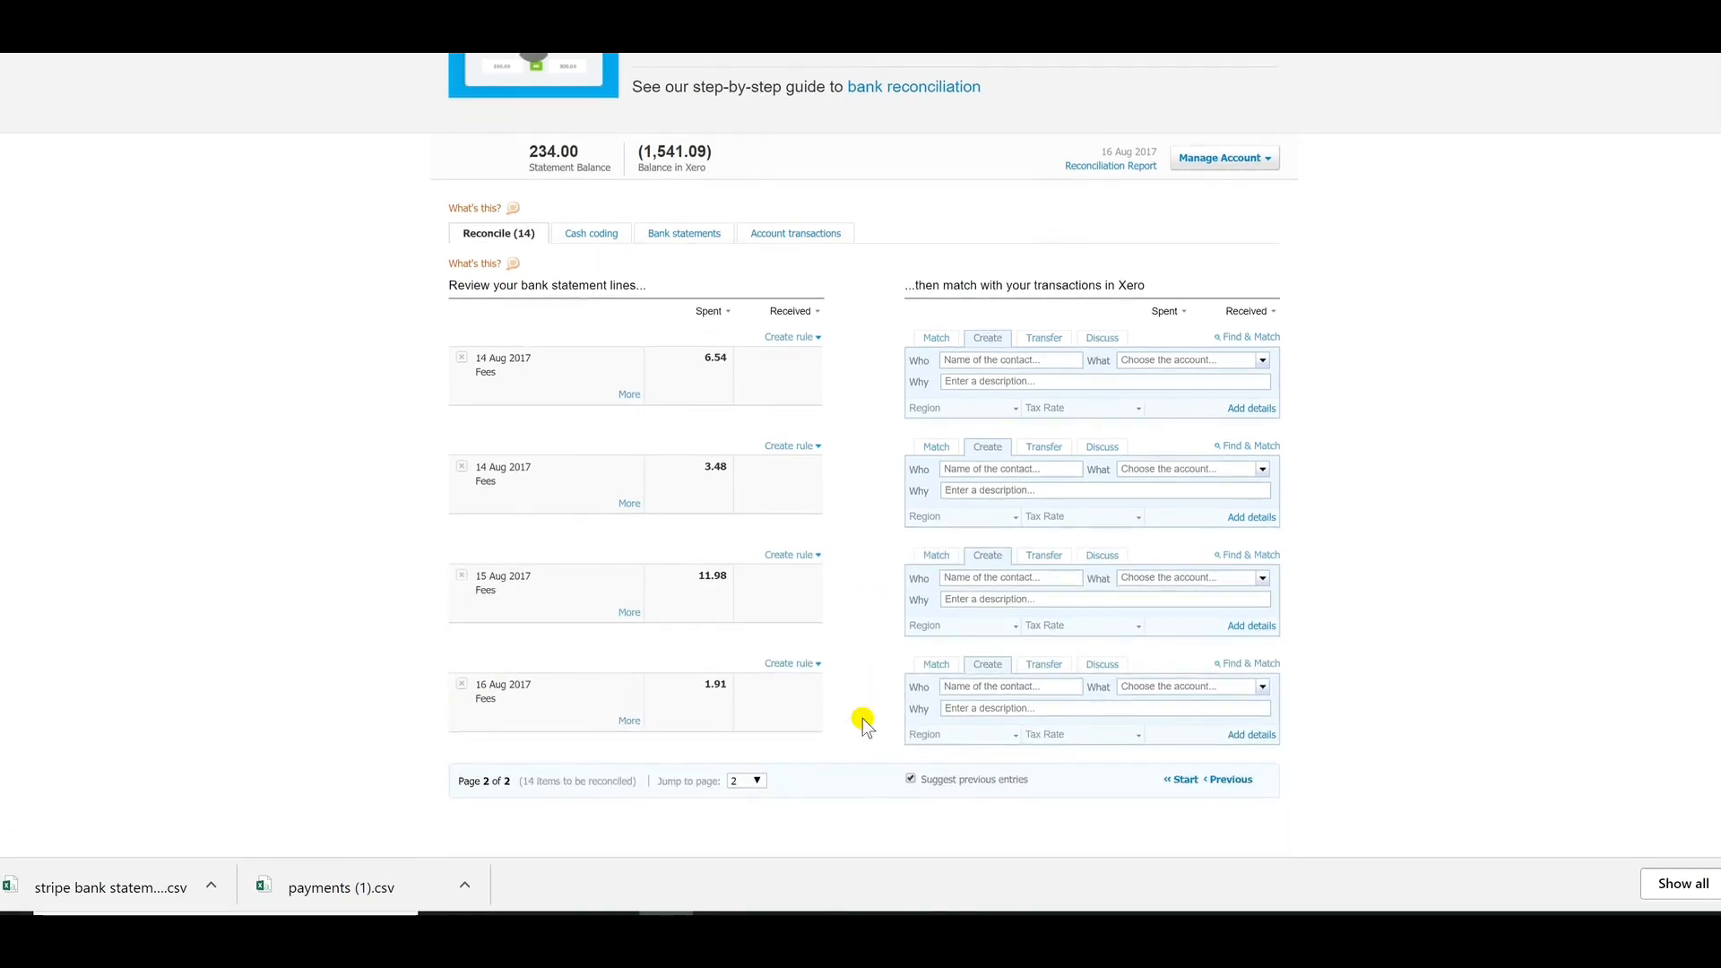
- Return to the first page of statement lines and reconcile the 7 Aug 2017 receipt of 234.00 with the suggested Bayside Club invoice, accepting the date warning
scroll(862, 718, "down", 1)
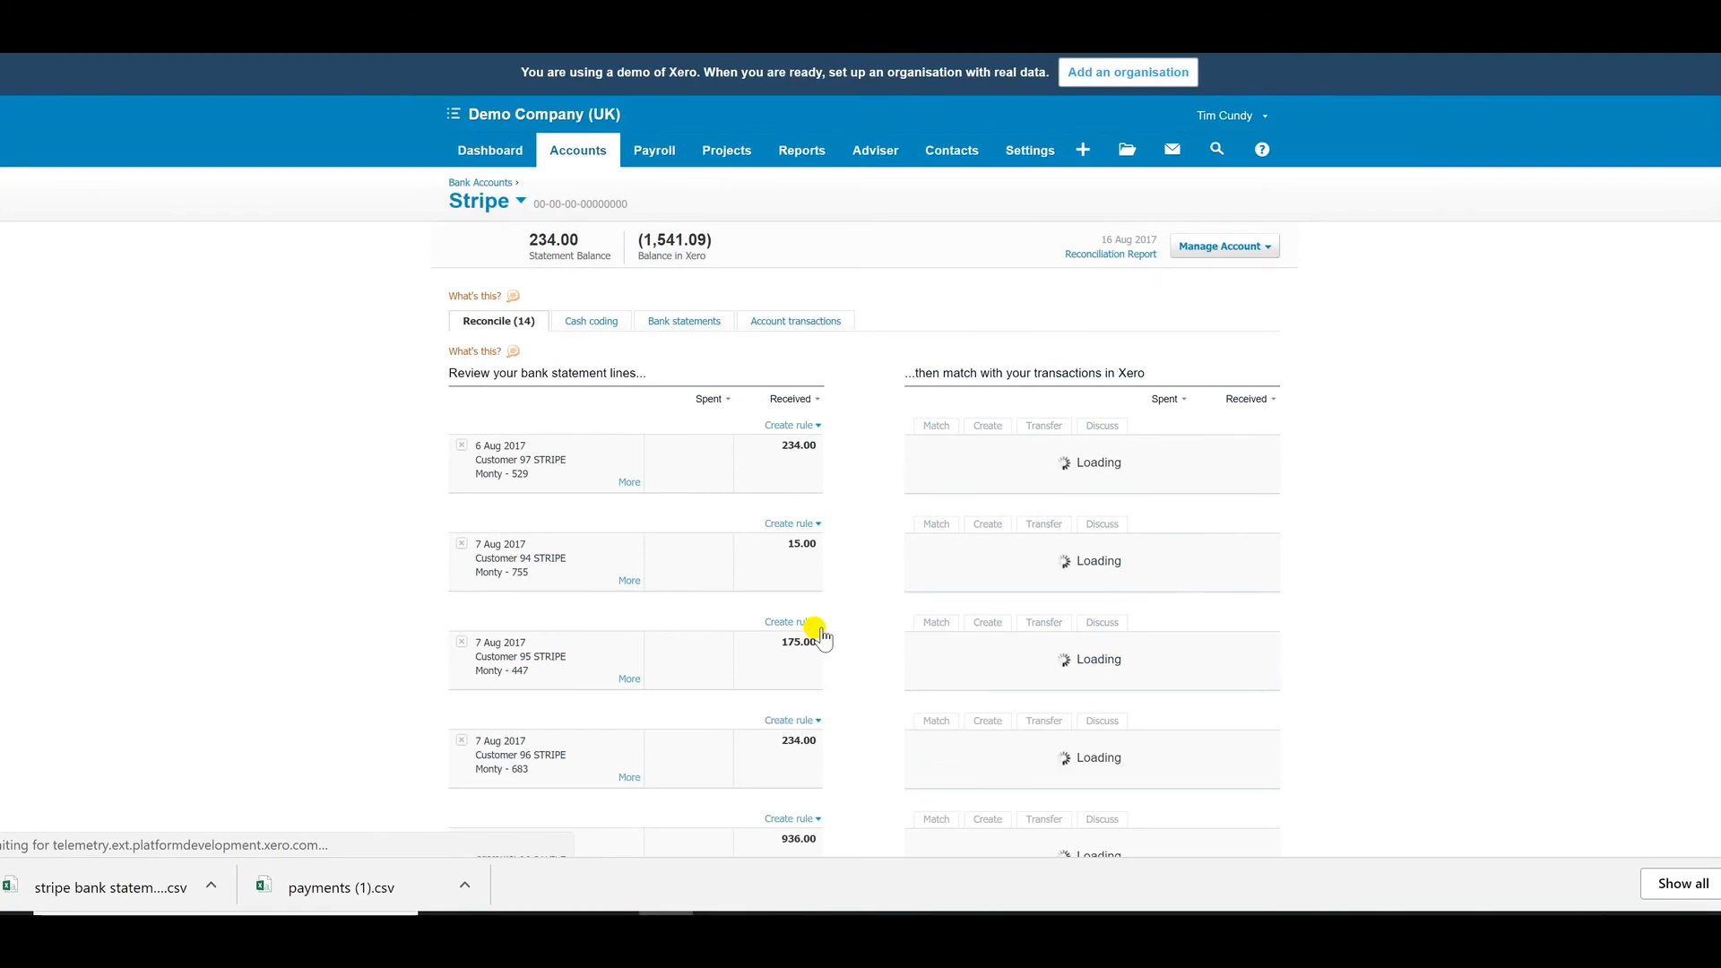
scroll(856, 530, "down", 5)
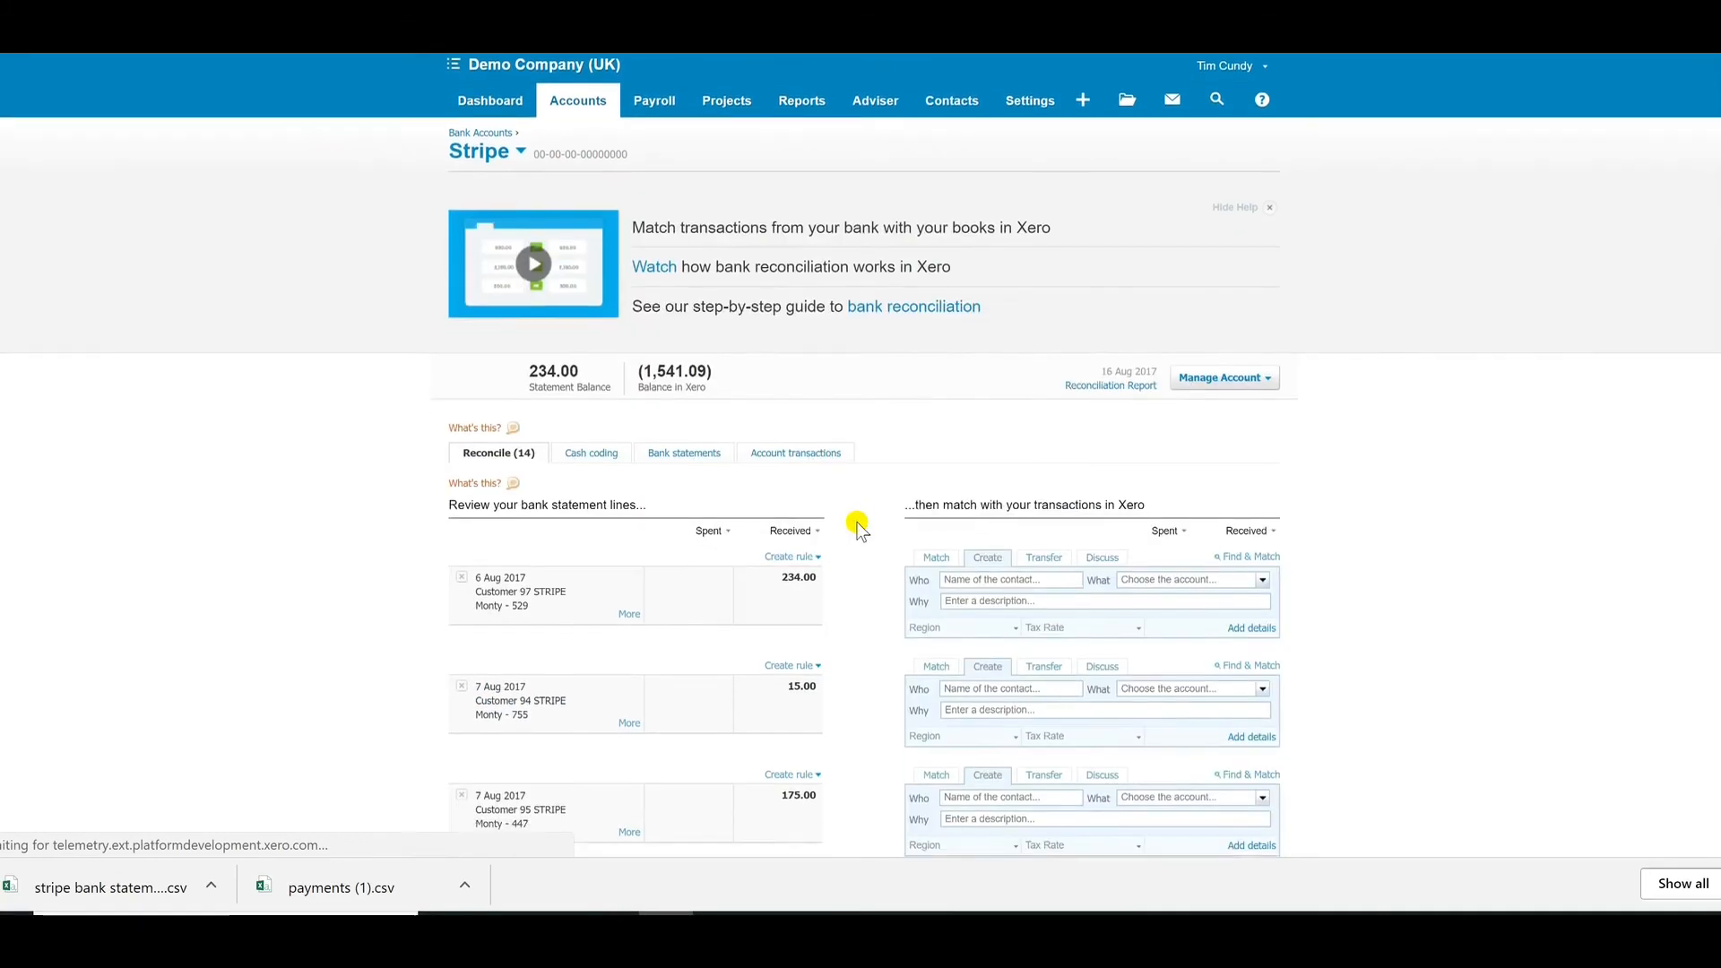
scroll(858, 529, "down", 1)
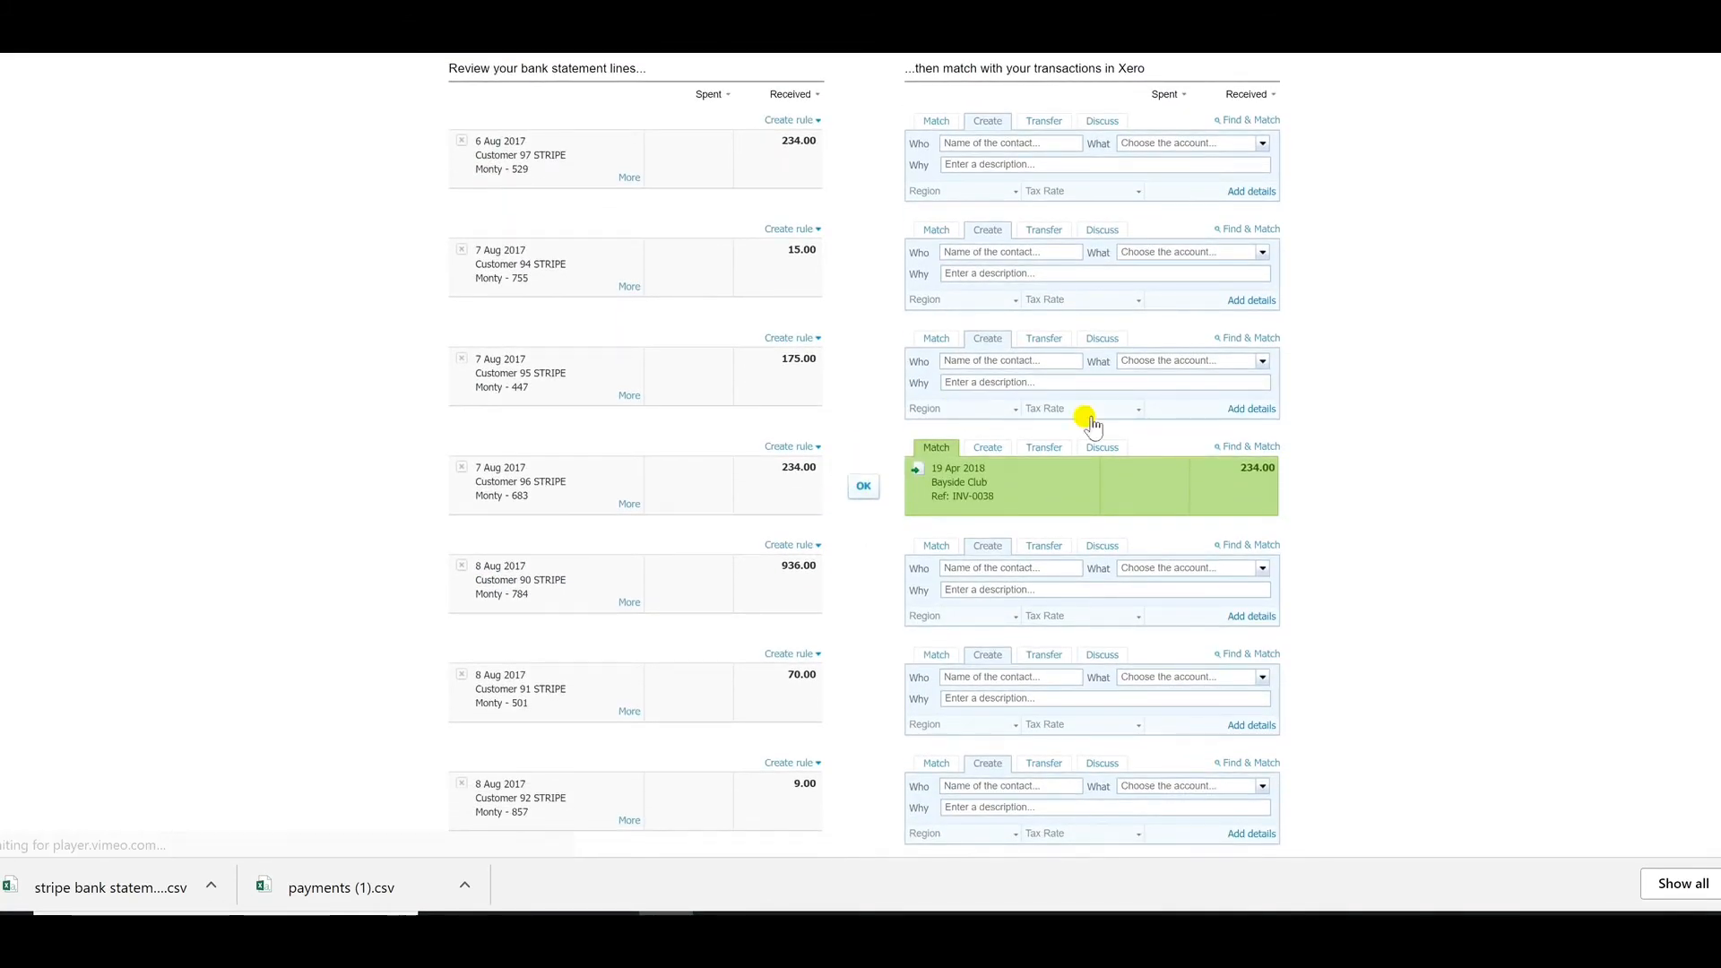
left_click(876, 495)
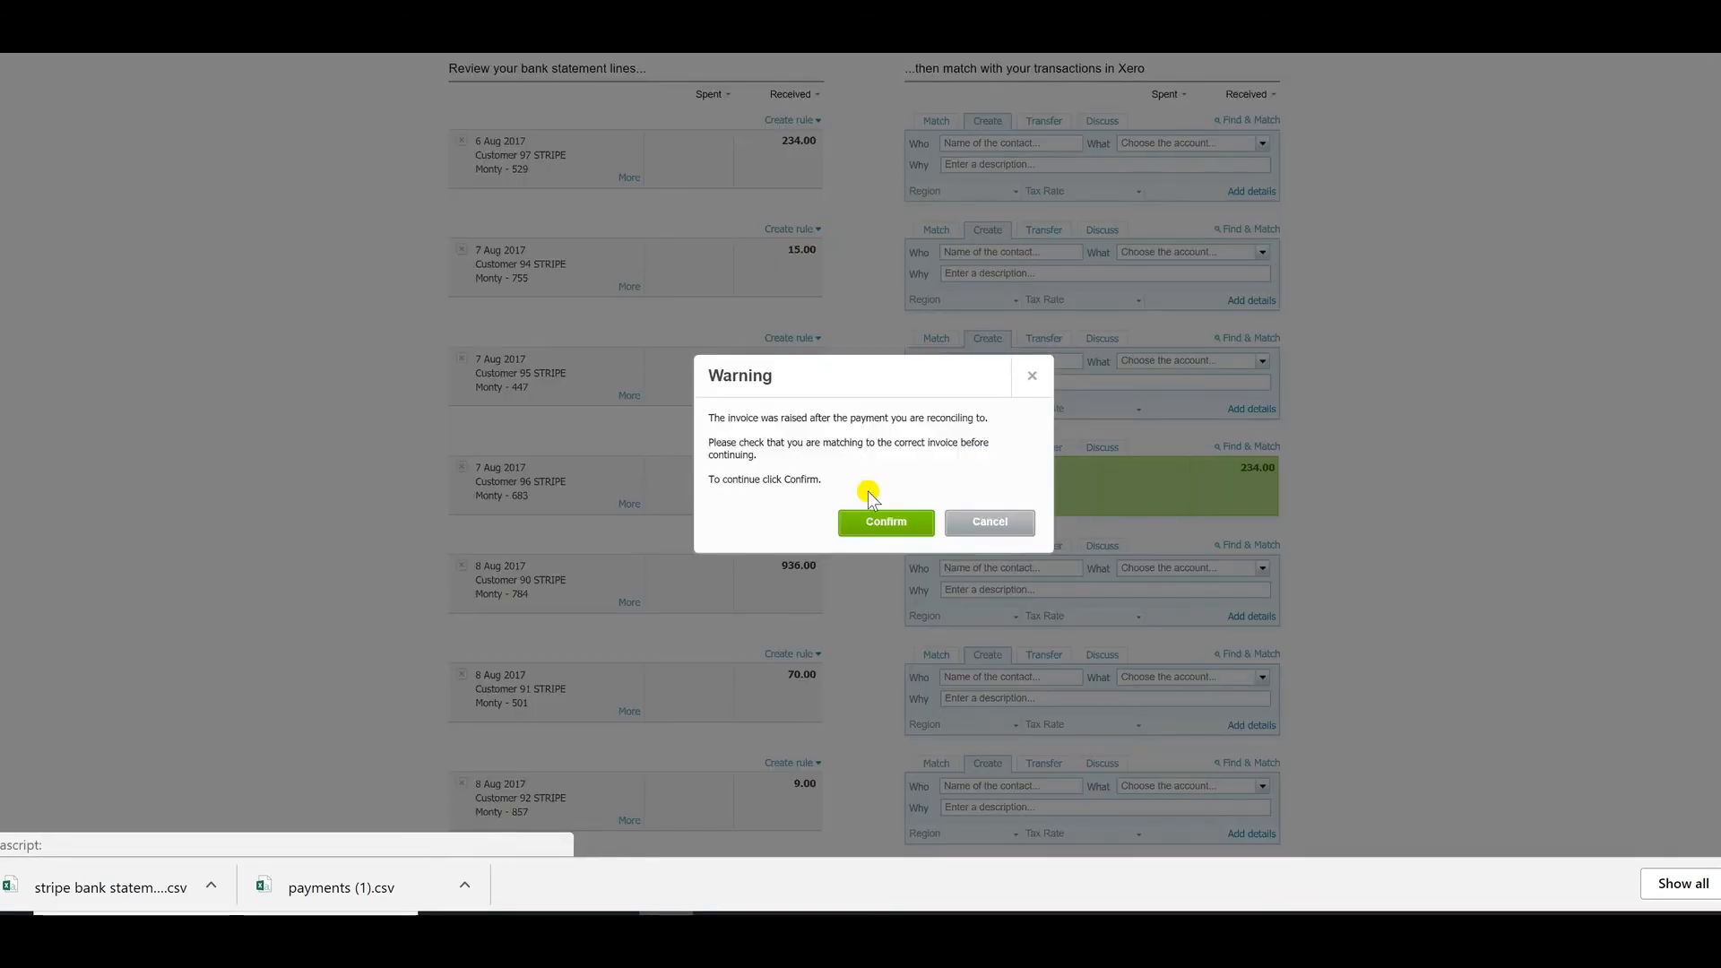
left_click(901, 527)
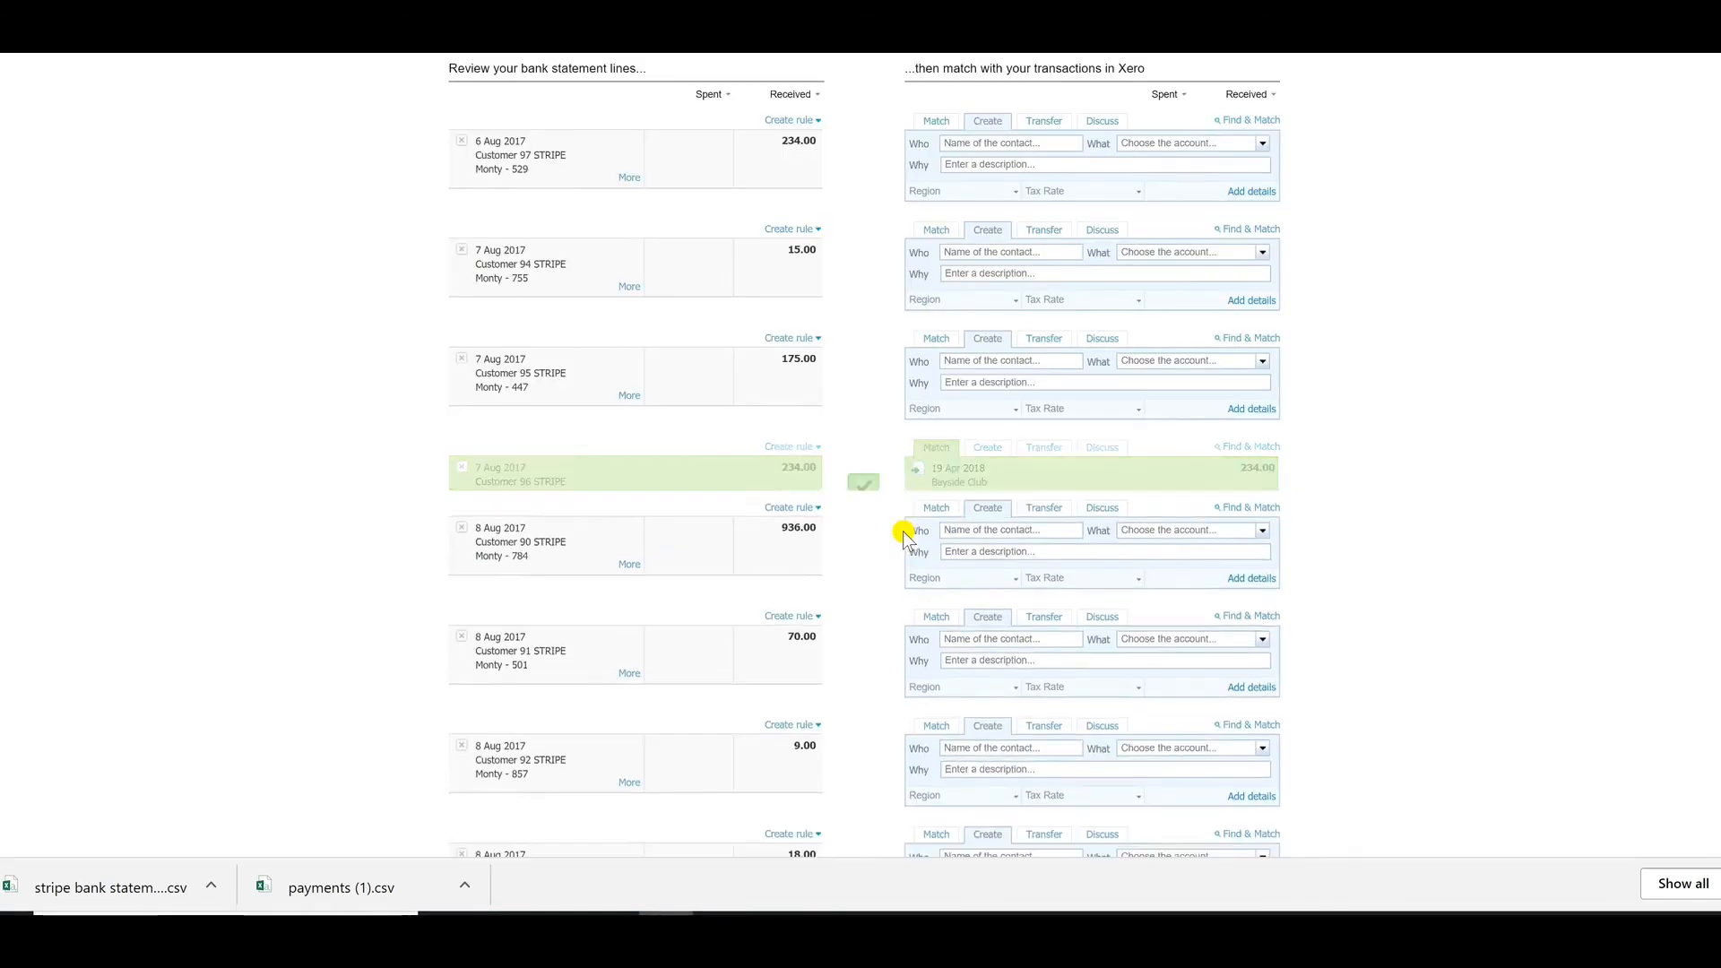
scroll(874, 596, "down", 6)
scroll(871, 599, "down", 1)
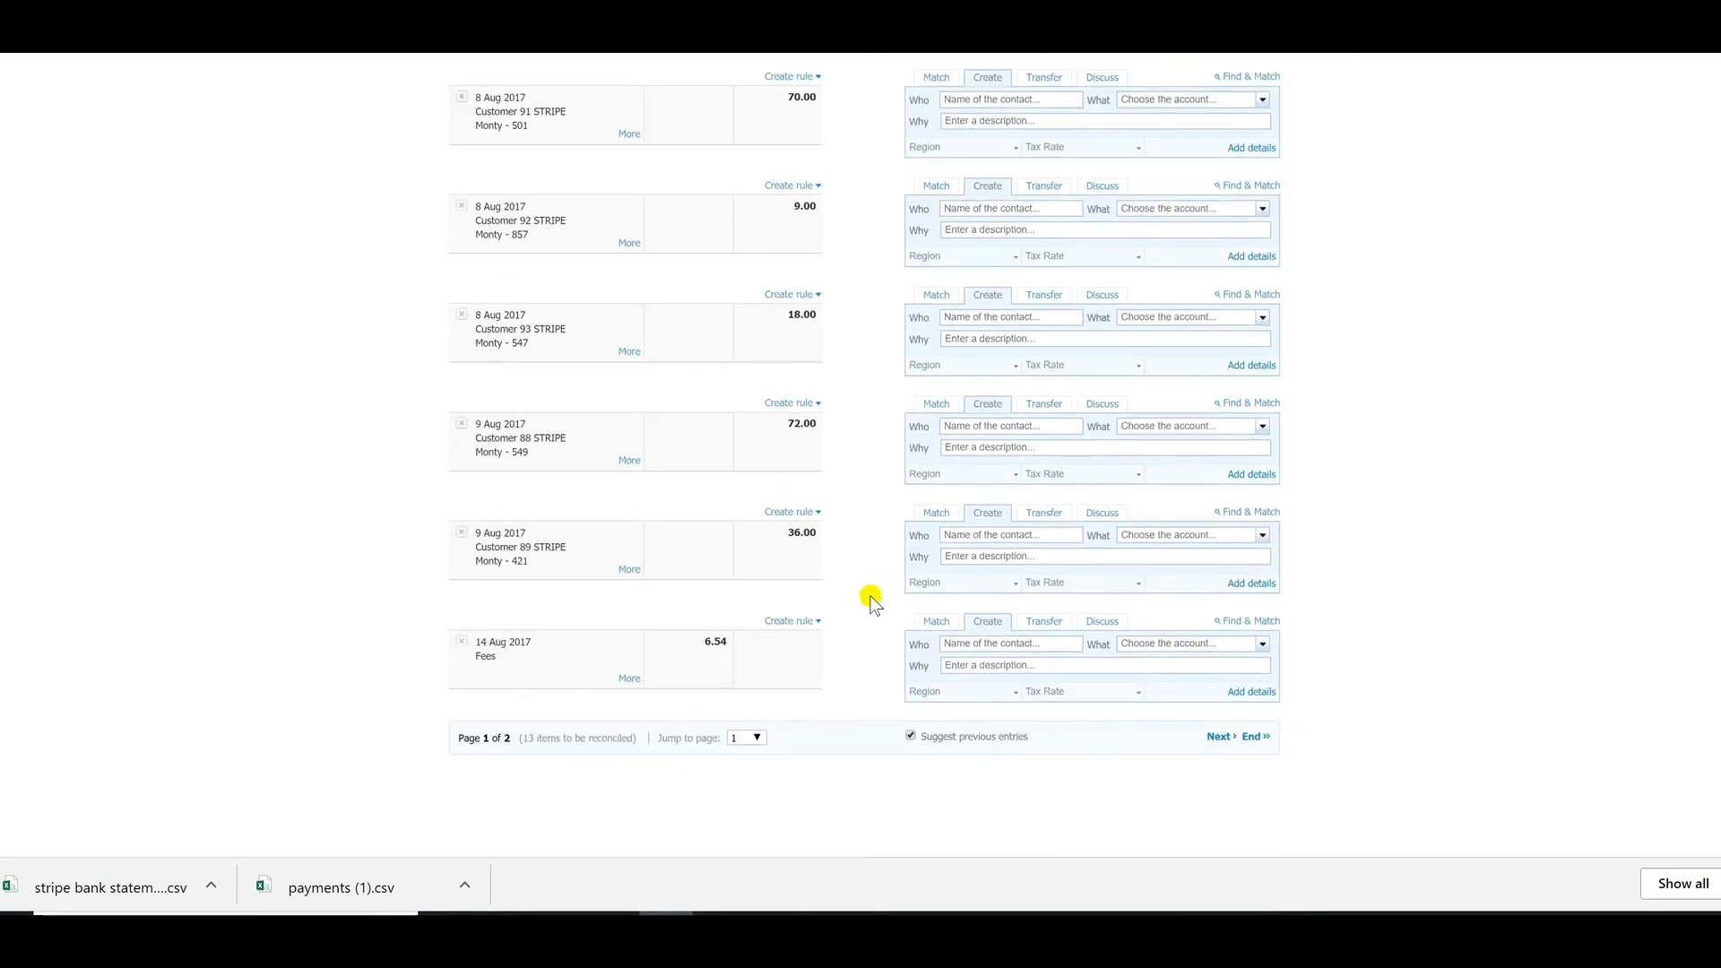